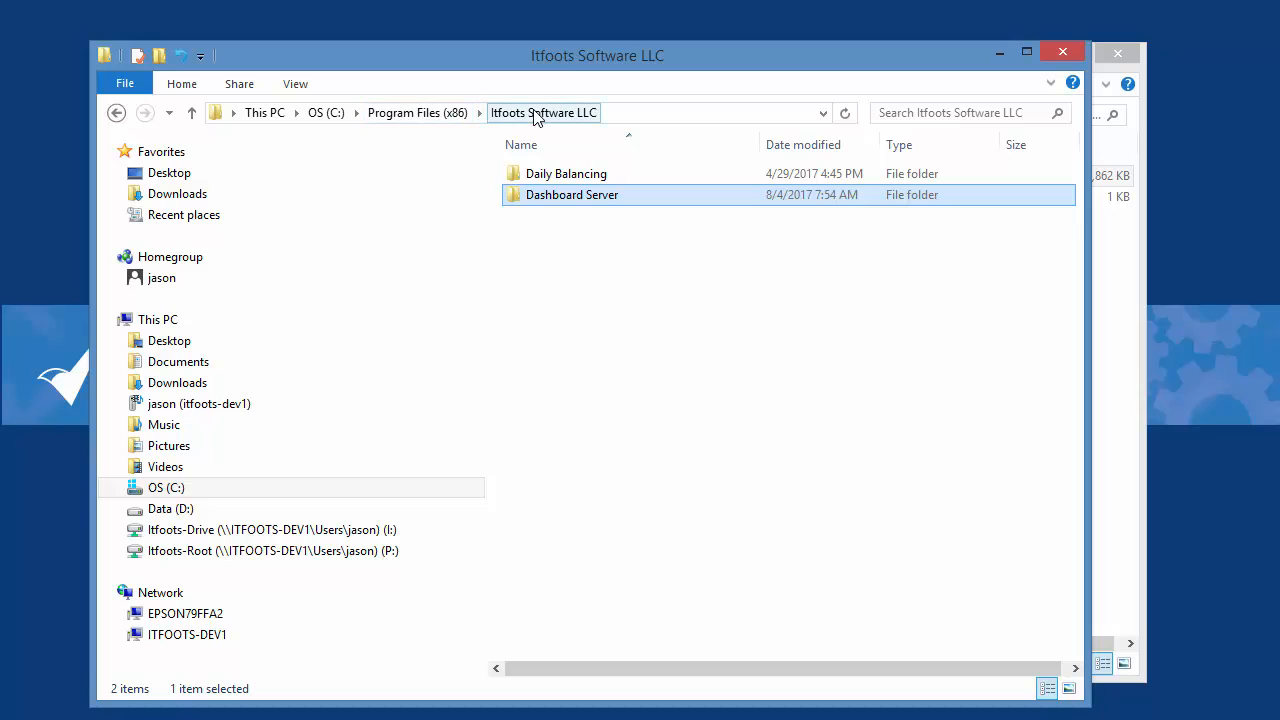
Check the installed version number in version.properties in the Dashboard Server program folder and close the file
double_click(609, 200)
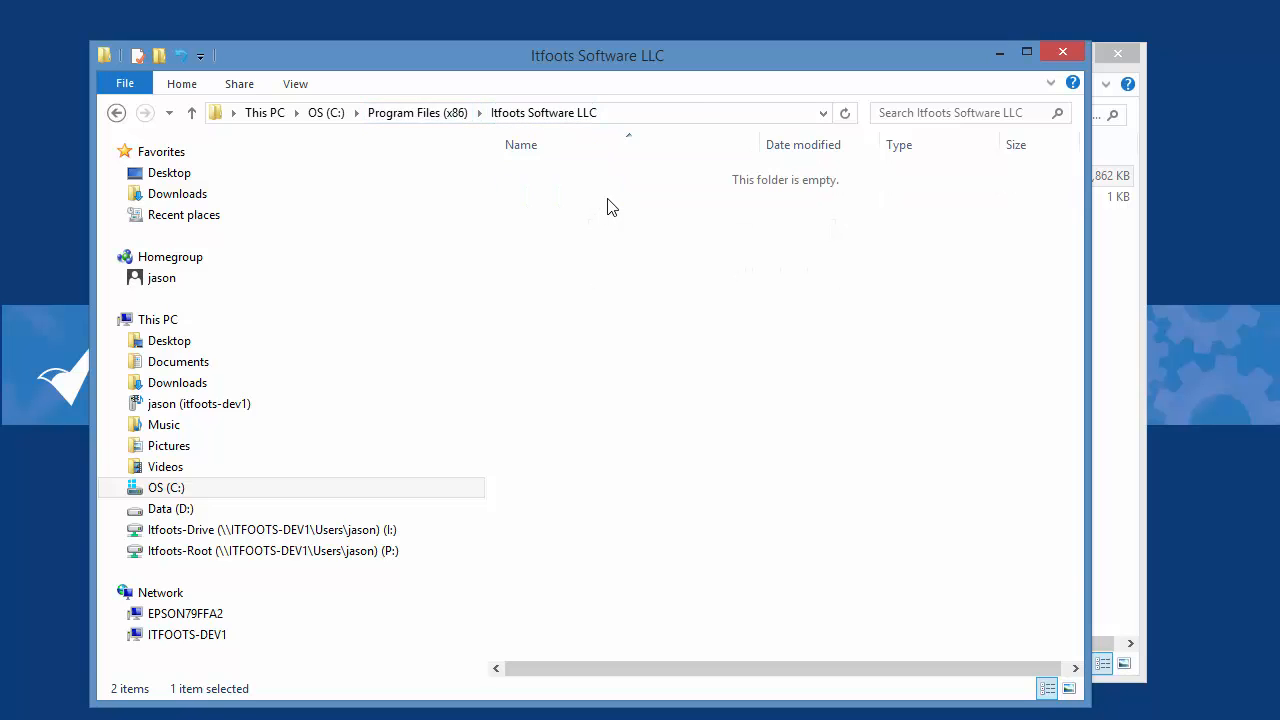
double_click(577, 306)
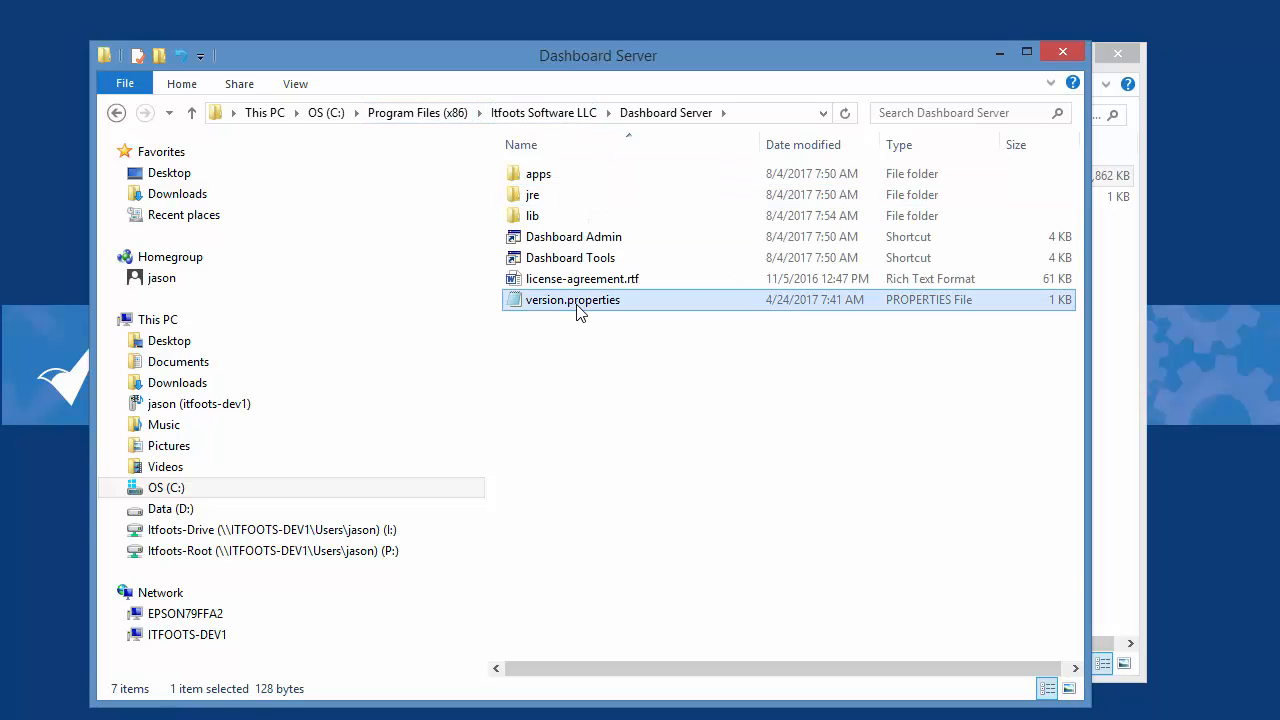
left_click_drag(276, 344, 316, 344)
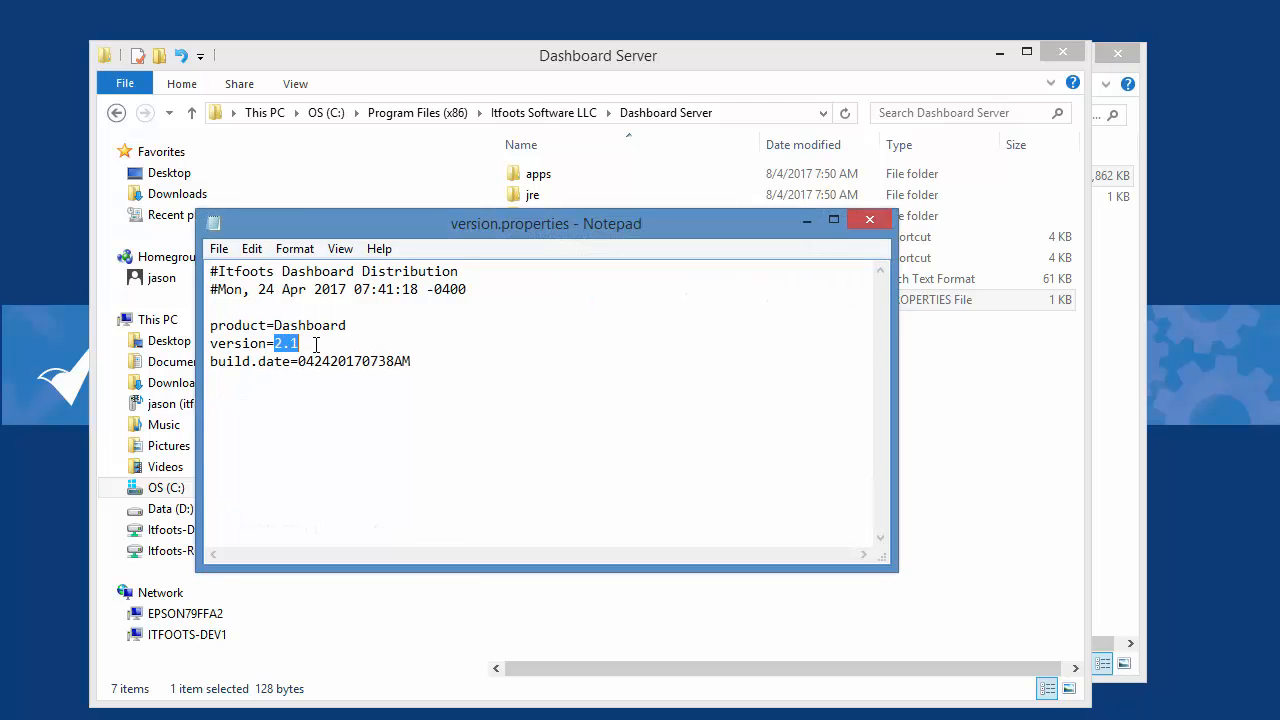
left_click(559, 431)
left_click(870, 220)
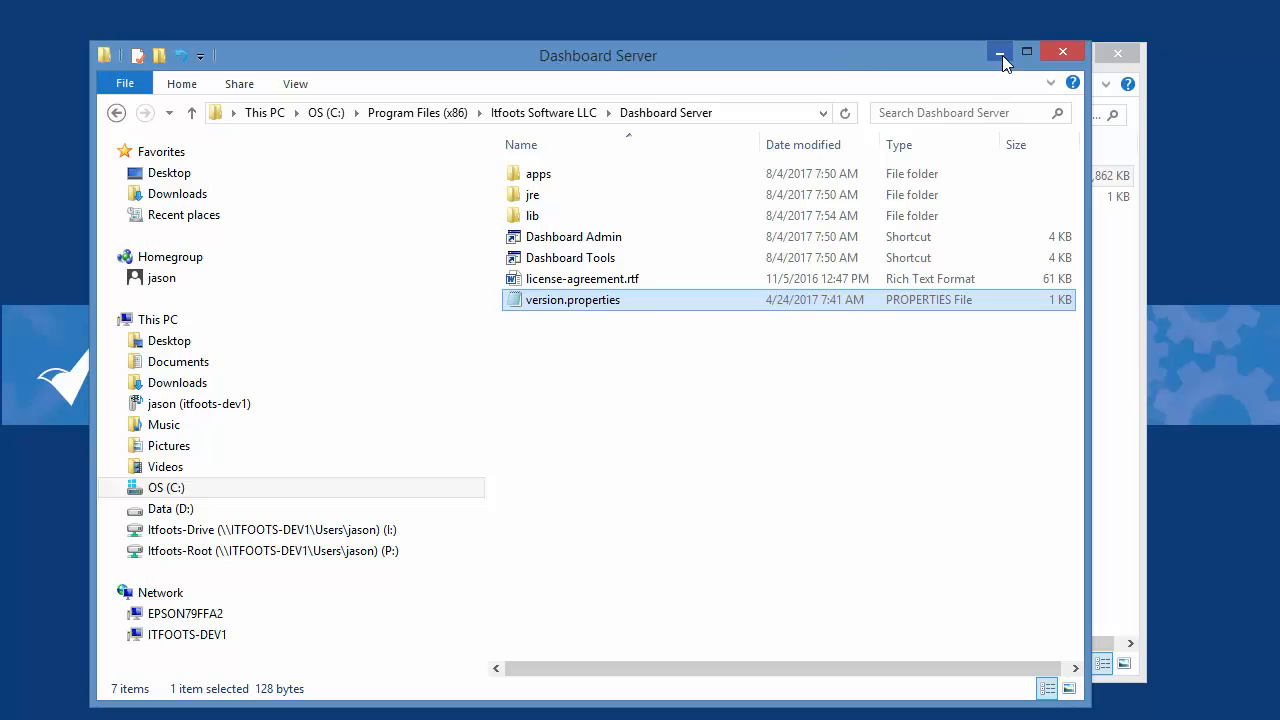
Minimize the Explorer windows and use Dashboard Admin to back up the database to the Dashboard_Server backup folder
left_click(1000, 54)
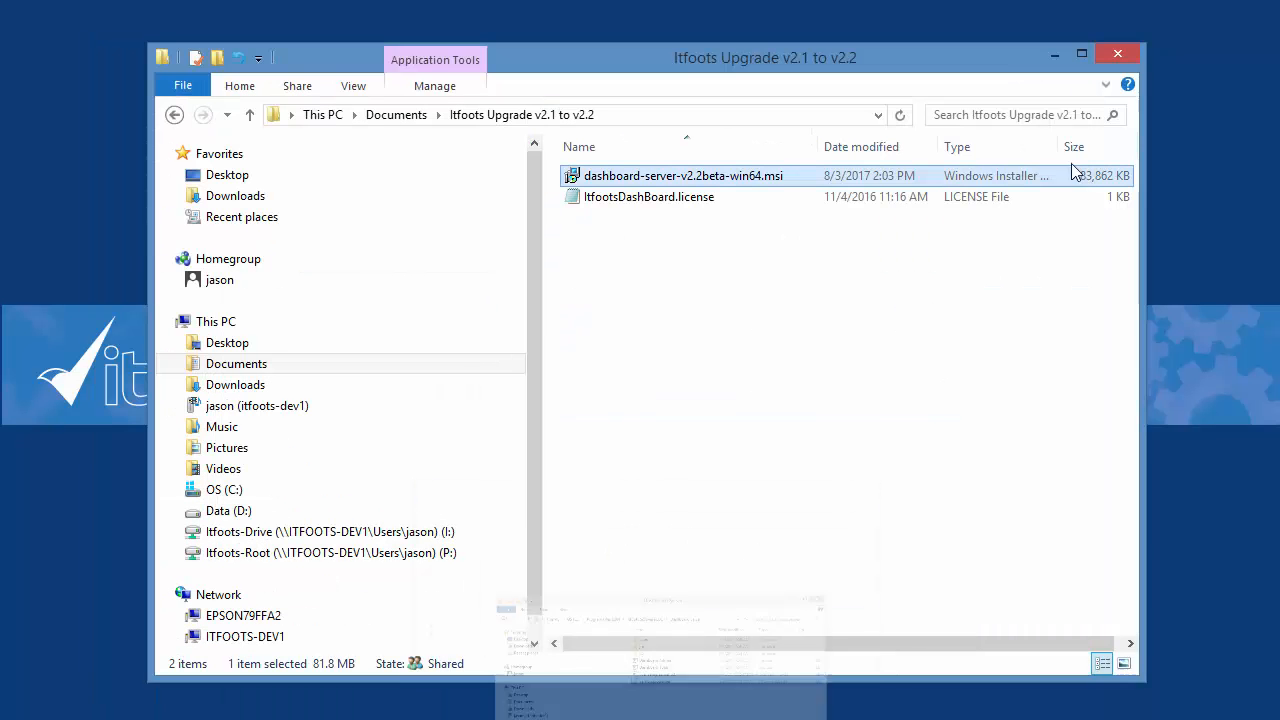
left_click(1057, 56)
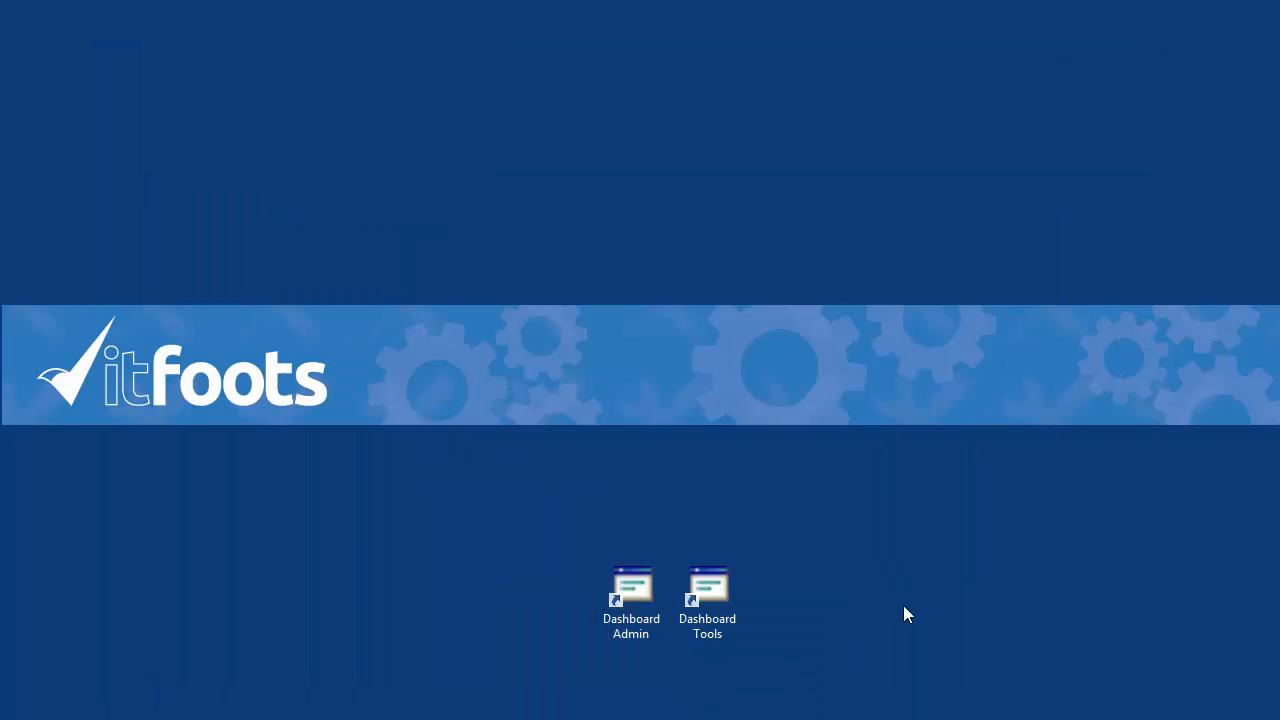
left_click(621, 634)
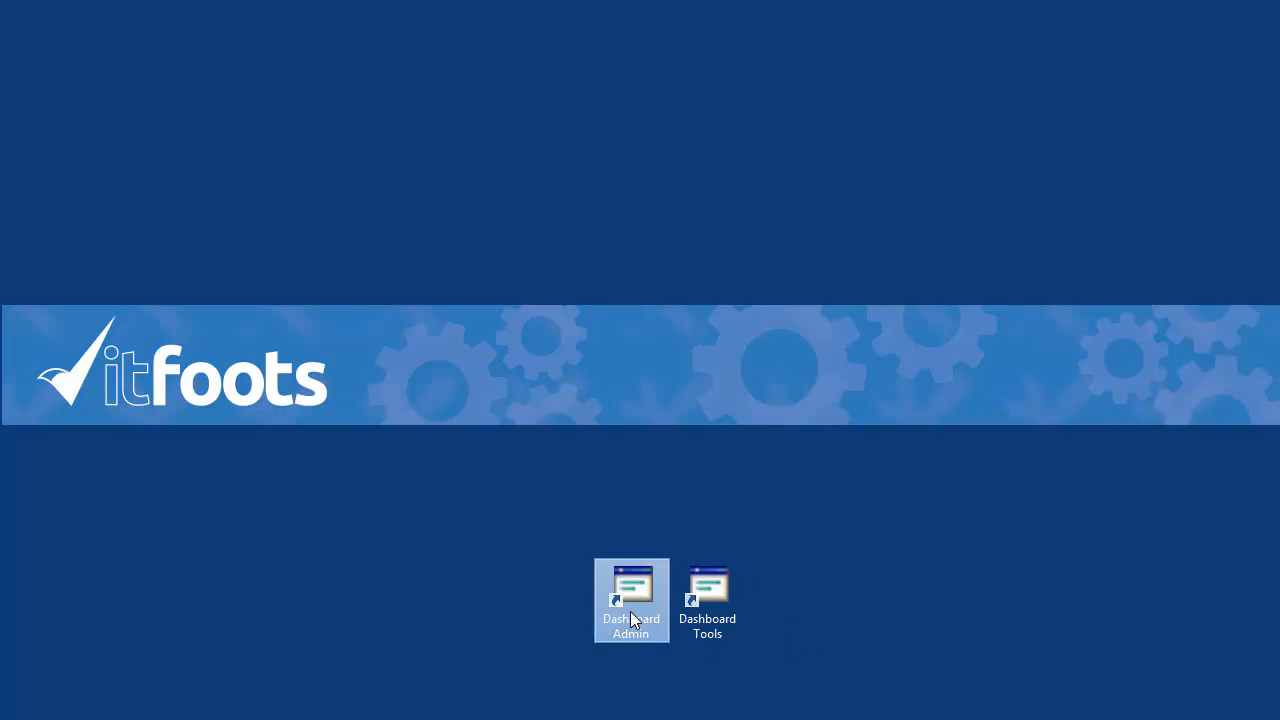
double_click(630, 612)
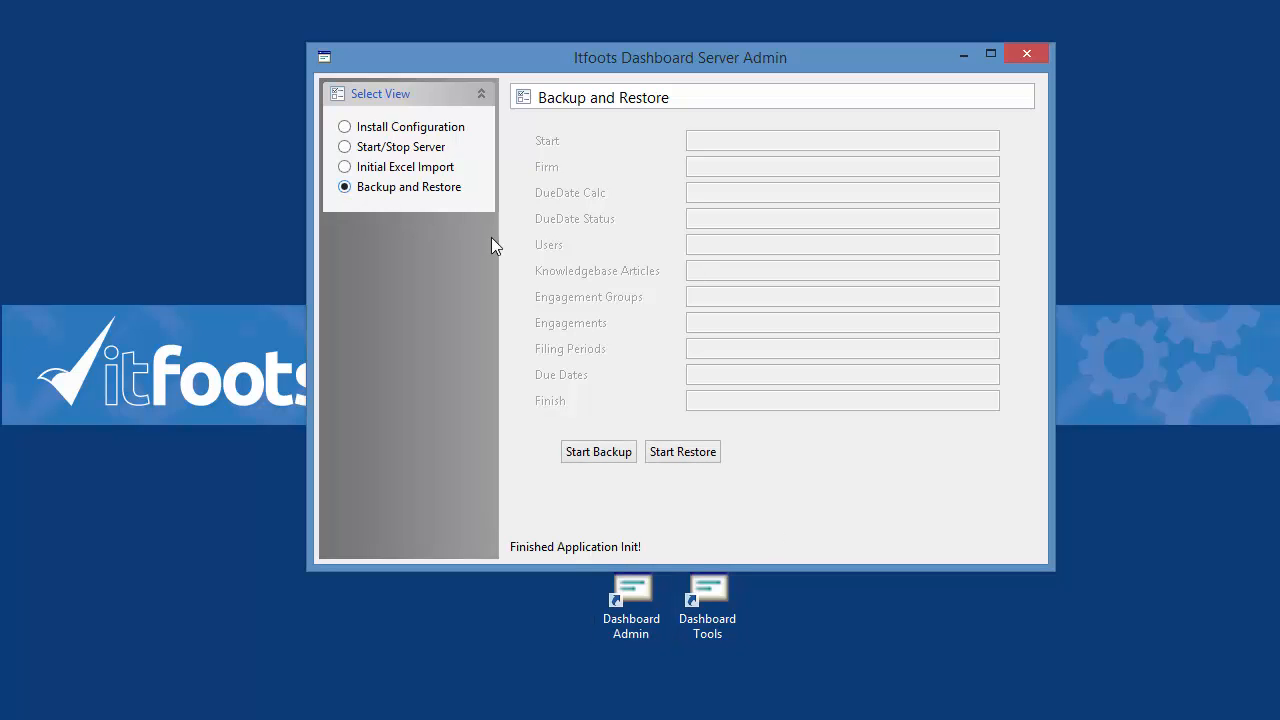
left_click(598, 452)
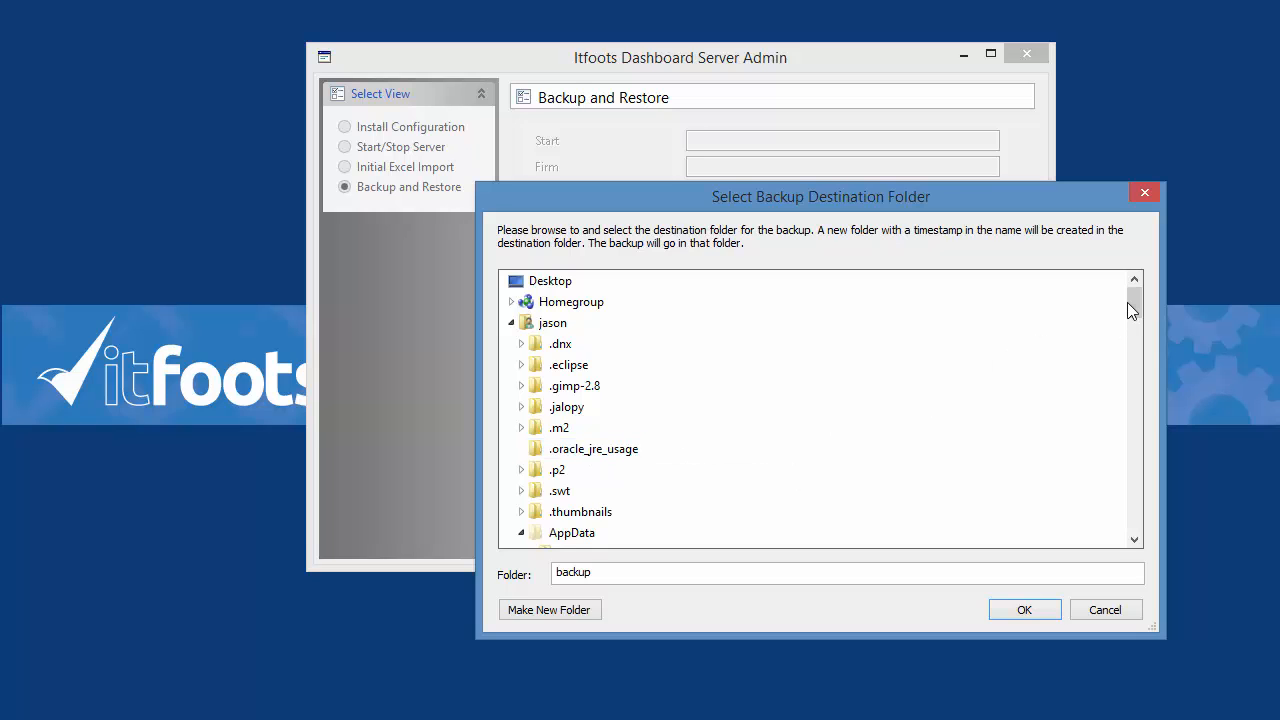
left_click_drag(1127, 302, 1133, 326)
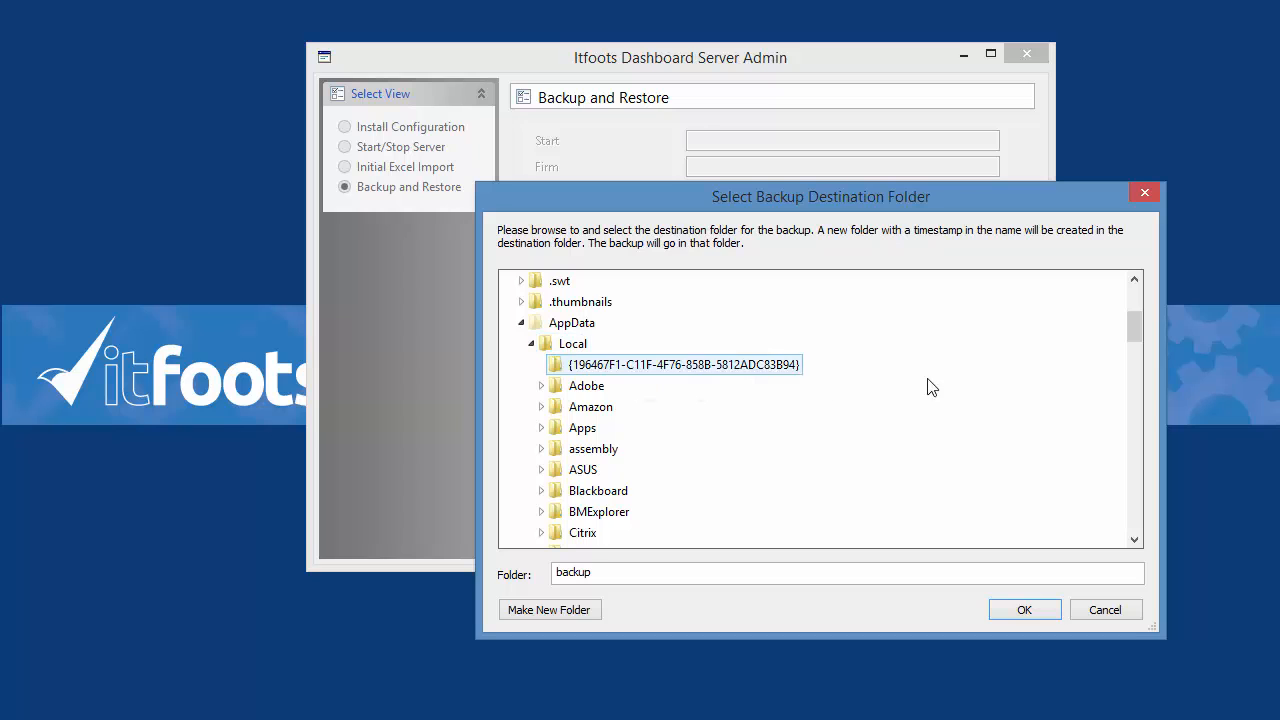
left_click_drag(1133, 337, 1127, 400)
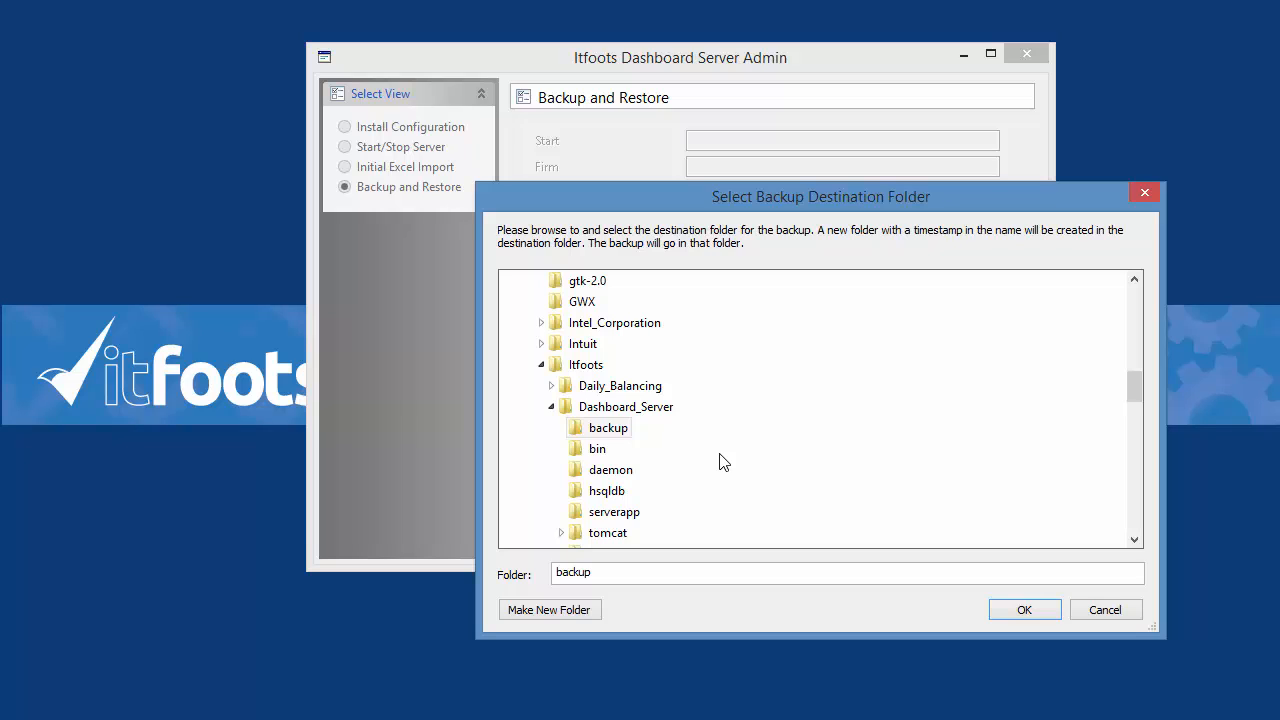
left_click(1025, 610)
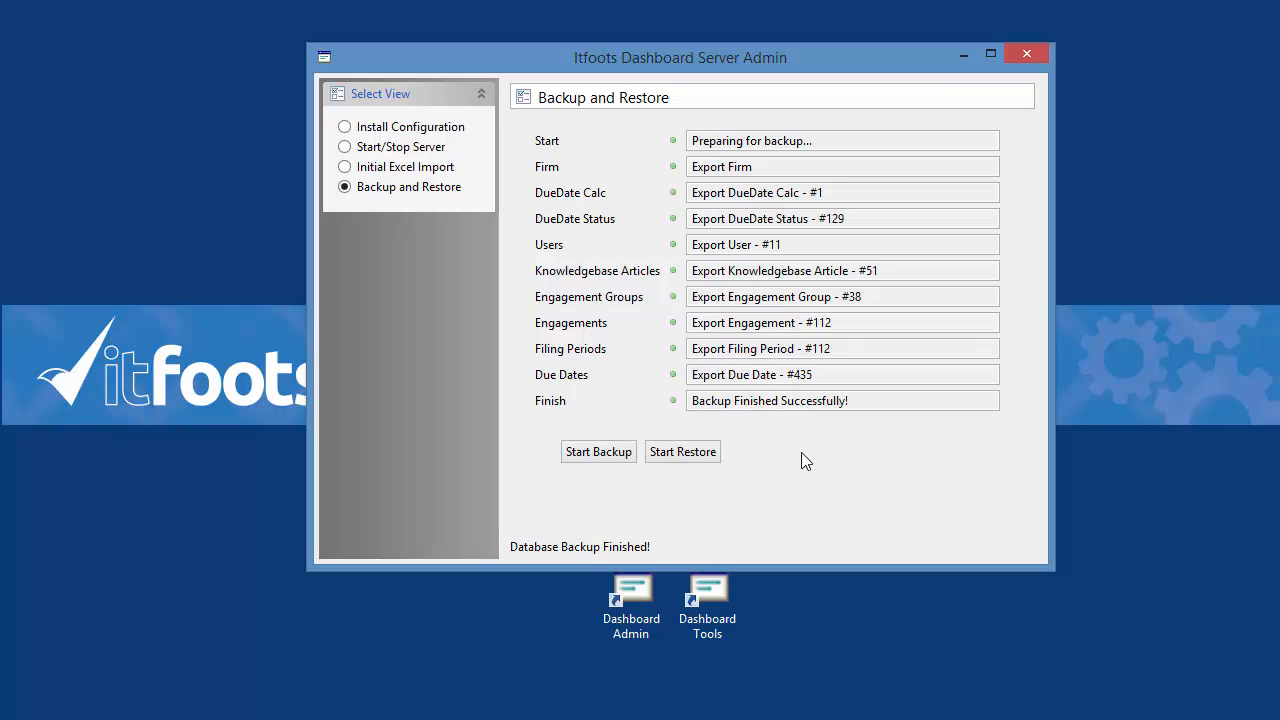
left_click(1033, 54)
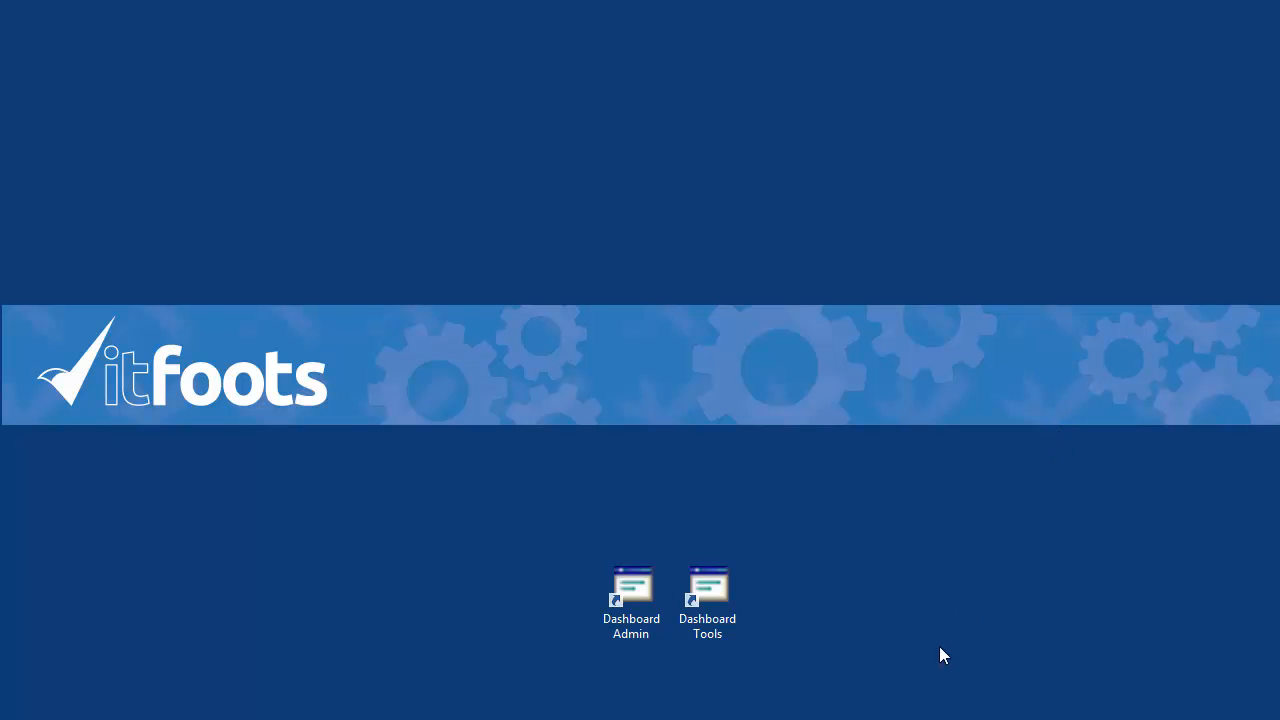
Inspect the contents of the new DashboardBackup folder under Itfoots\Dashboard_Server\backup and return to the Dashboard_Server folder
mouse_move(692, 719)
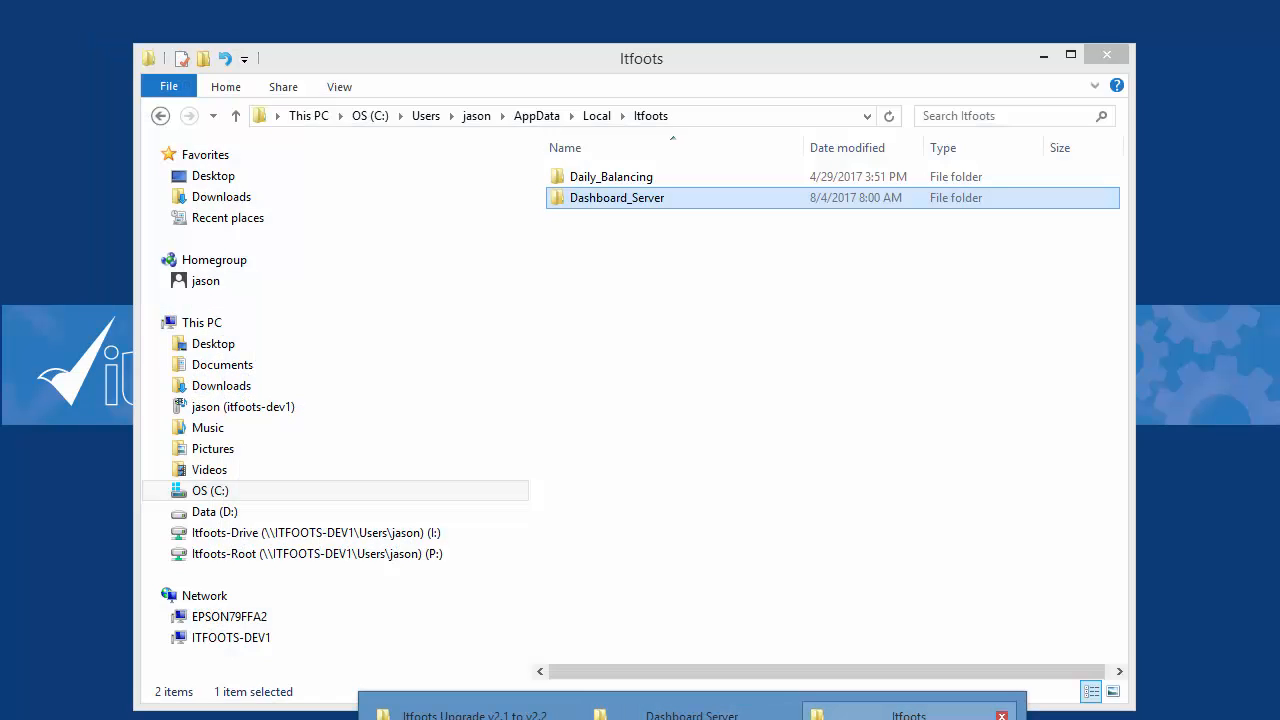
left_click(893, 716)
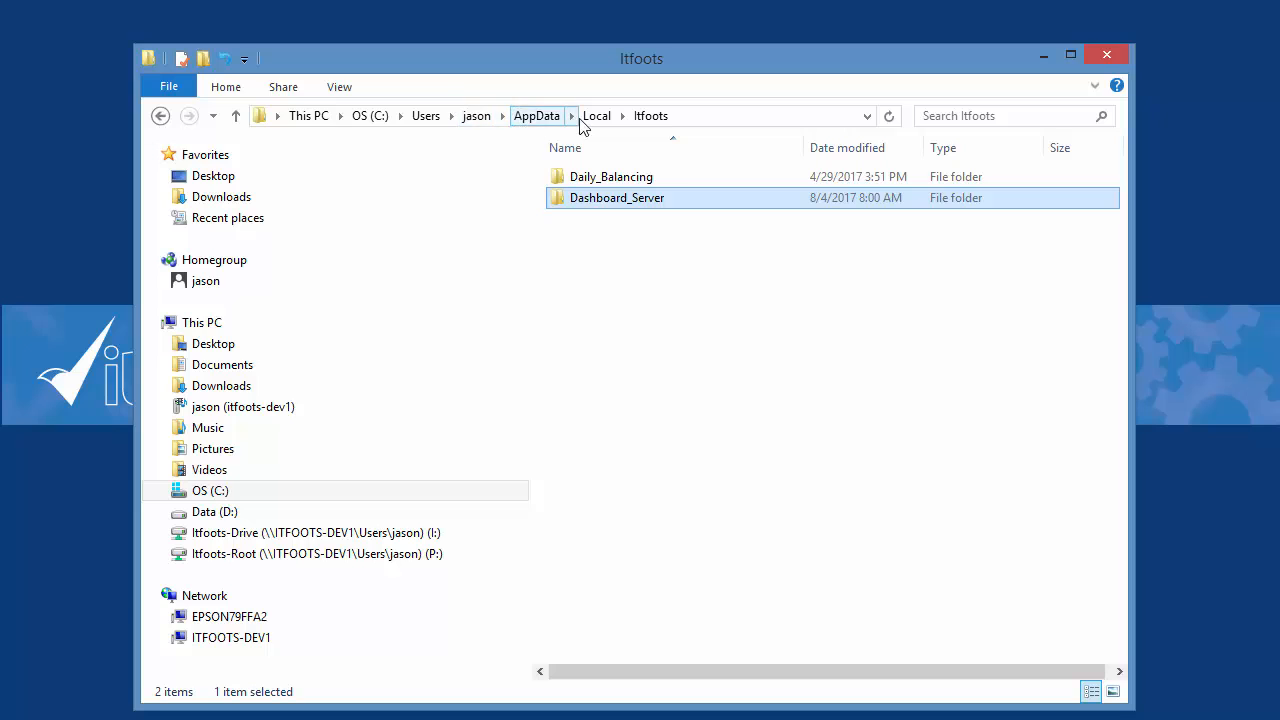
double_click(607, 205)
double_click(605, 178)
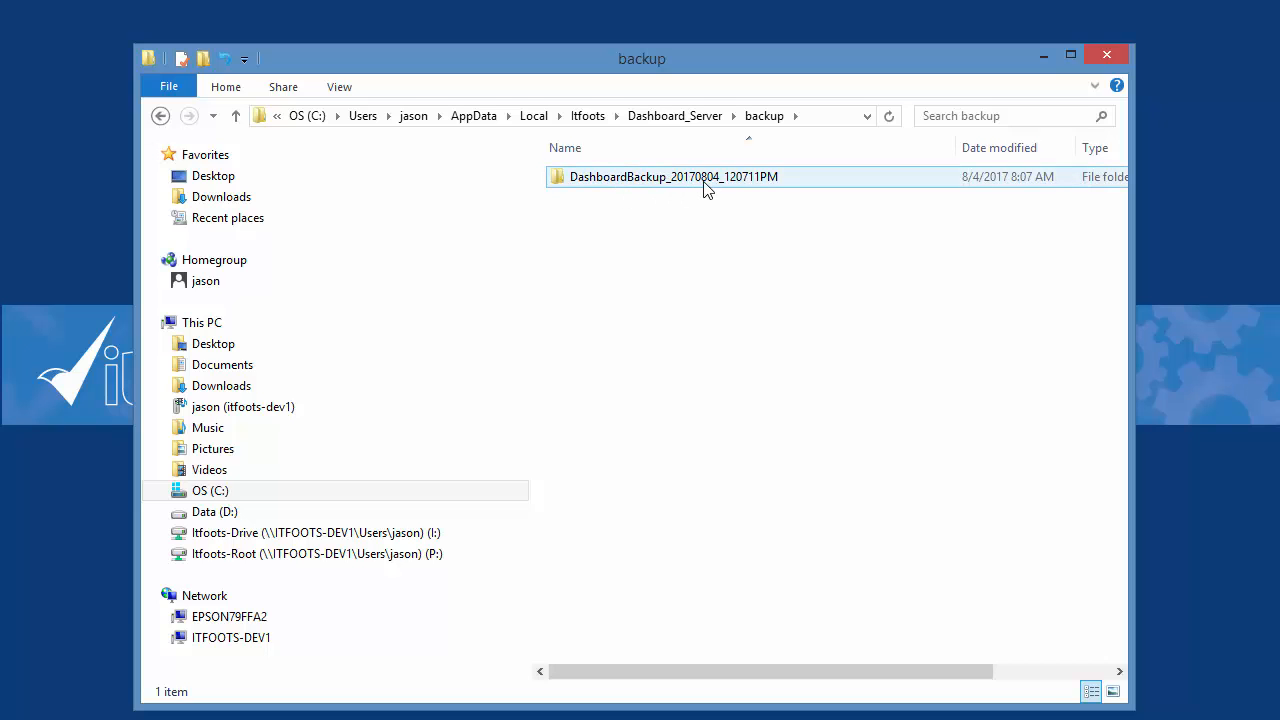
double_click(710, 180)
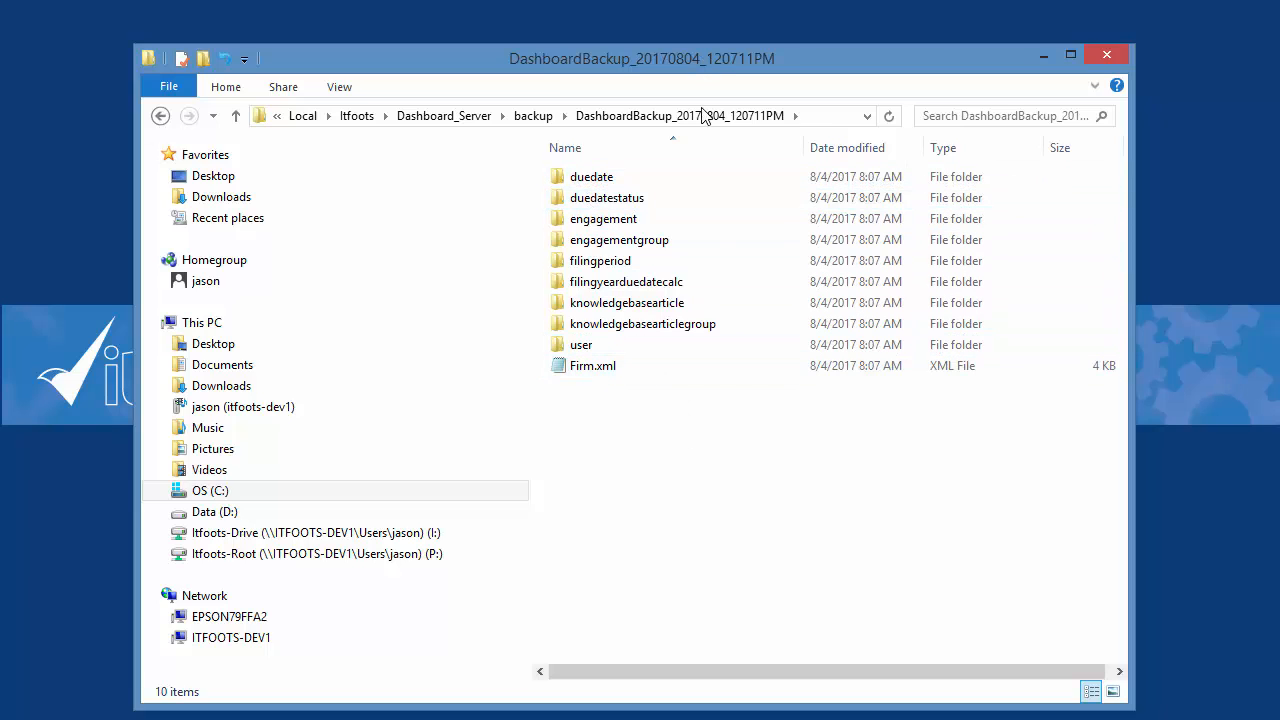
left_click(538, 118)
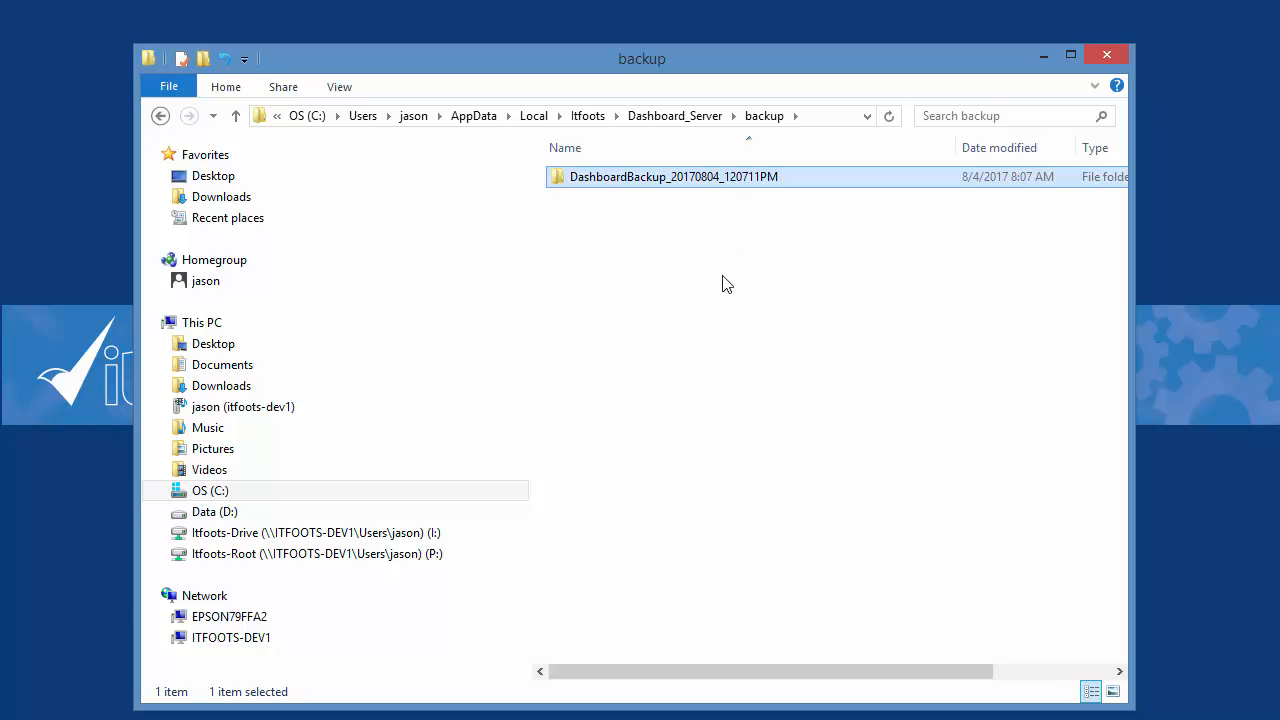
left_click(667, 118)
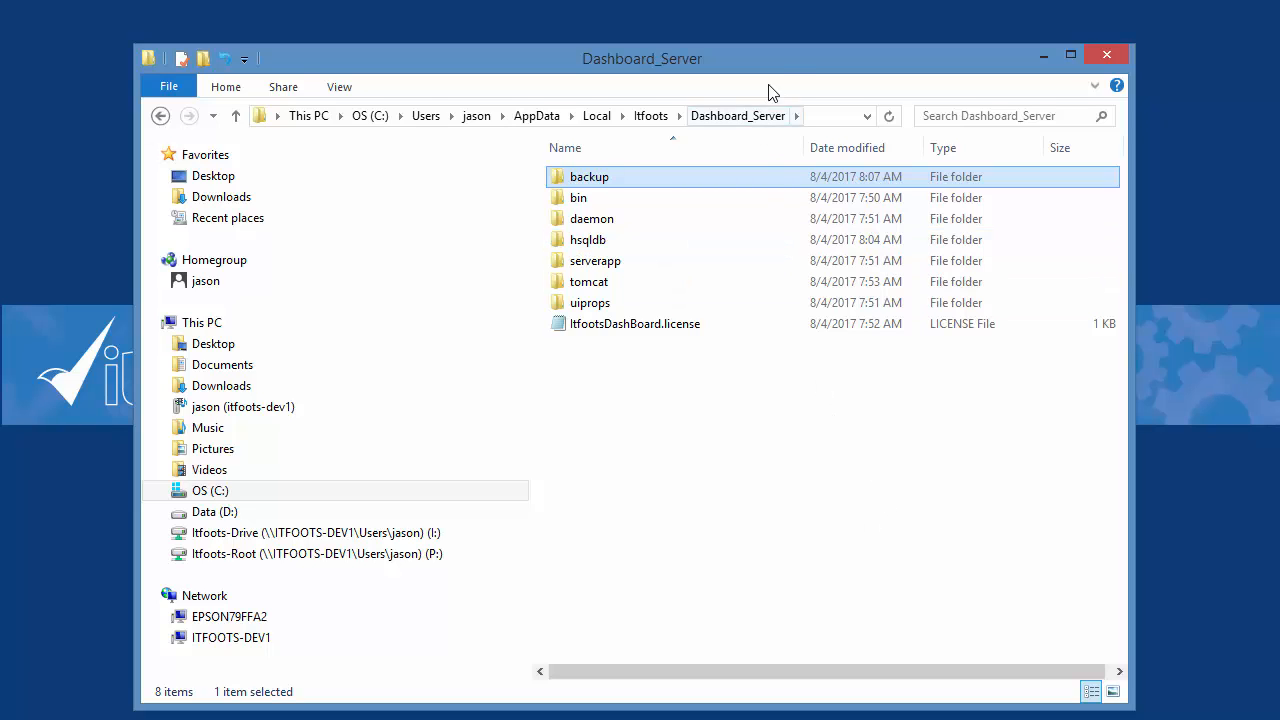
Stop the Itfoots Tomcat Server and Itfoots Database Server services in the Windows Services console
left_click_drag(777, 55, 777, 37)
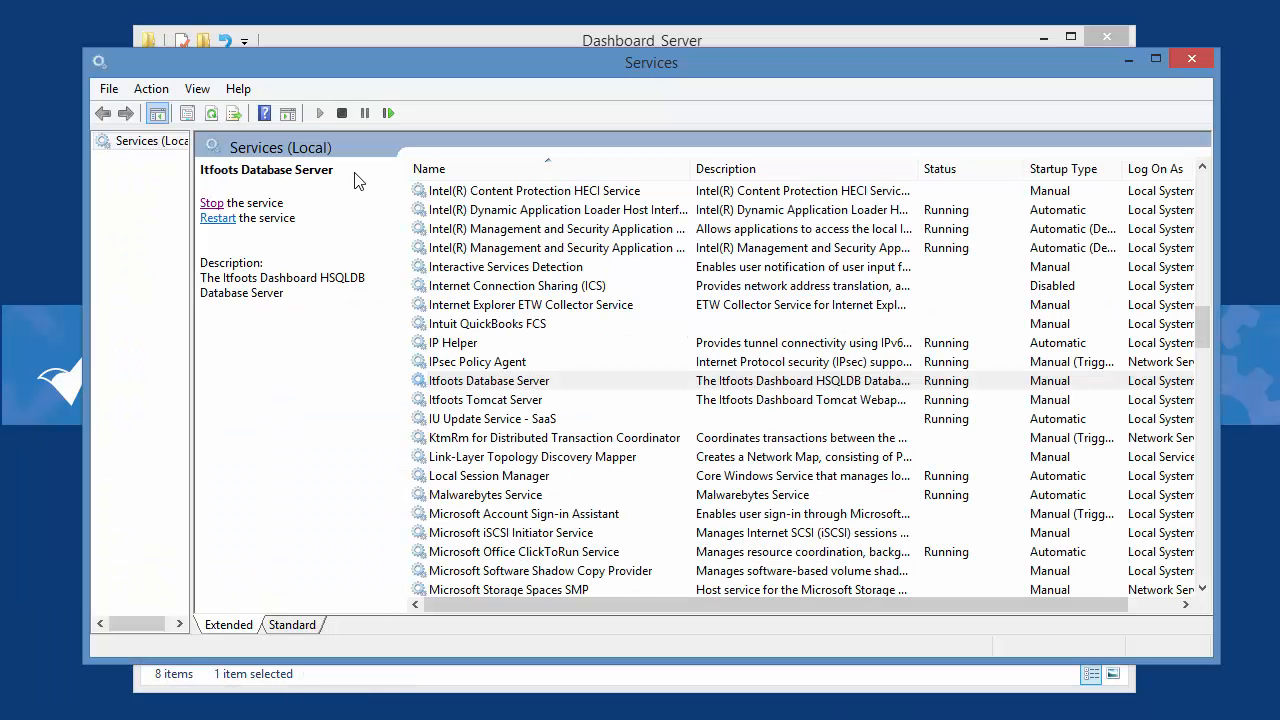
left_click(571, 388)
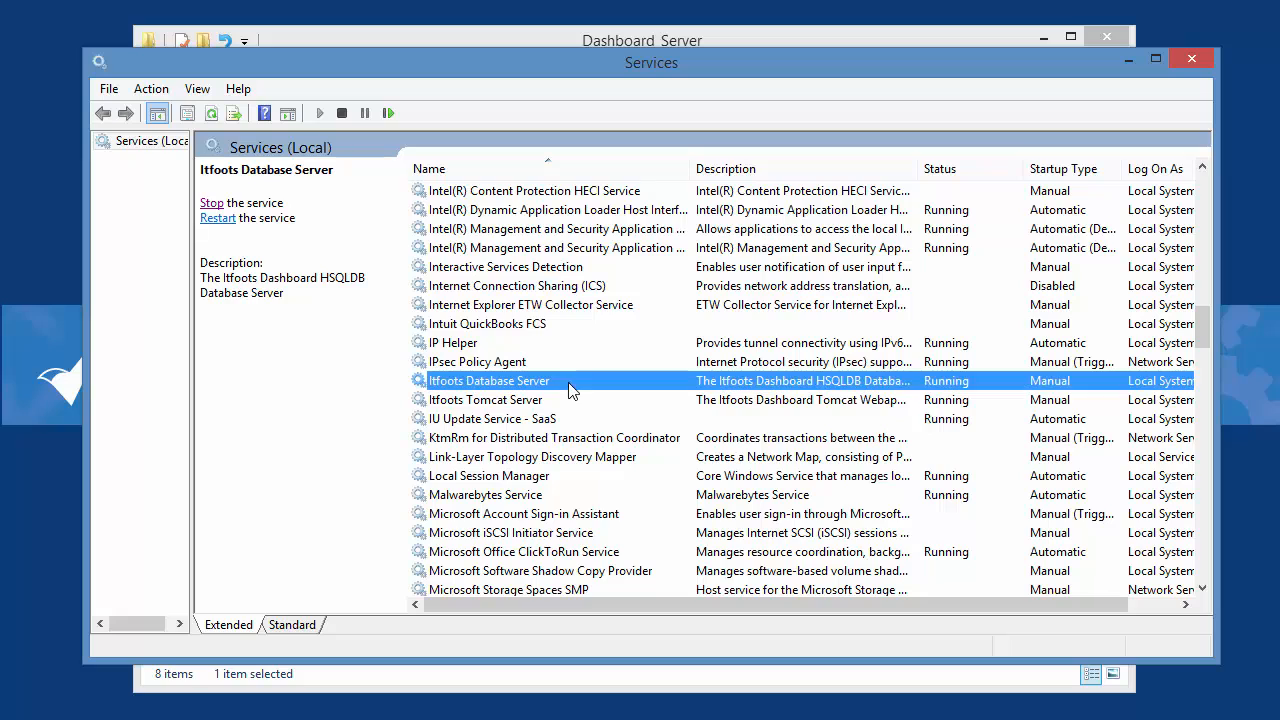
left_click(560, 400)
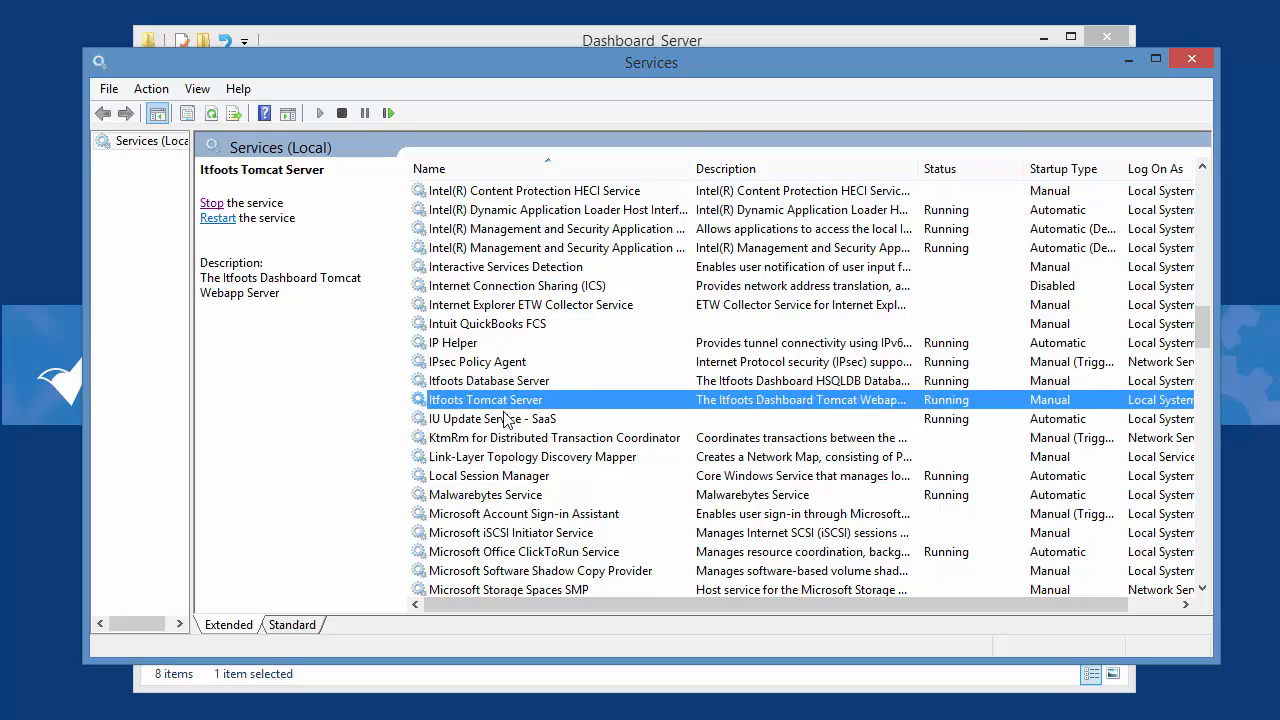
left_click(211, 203)
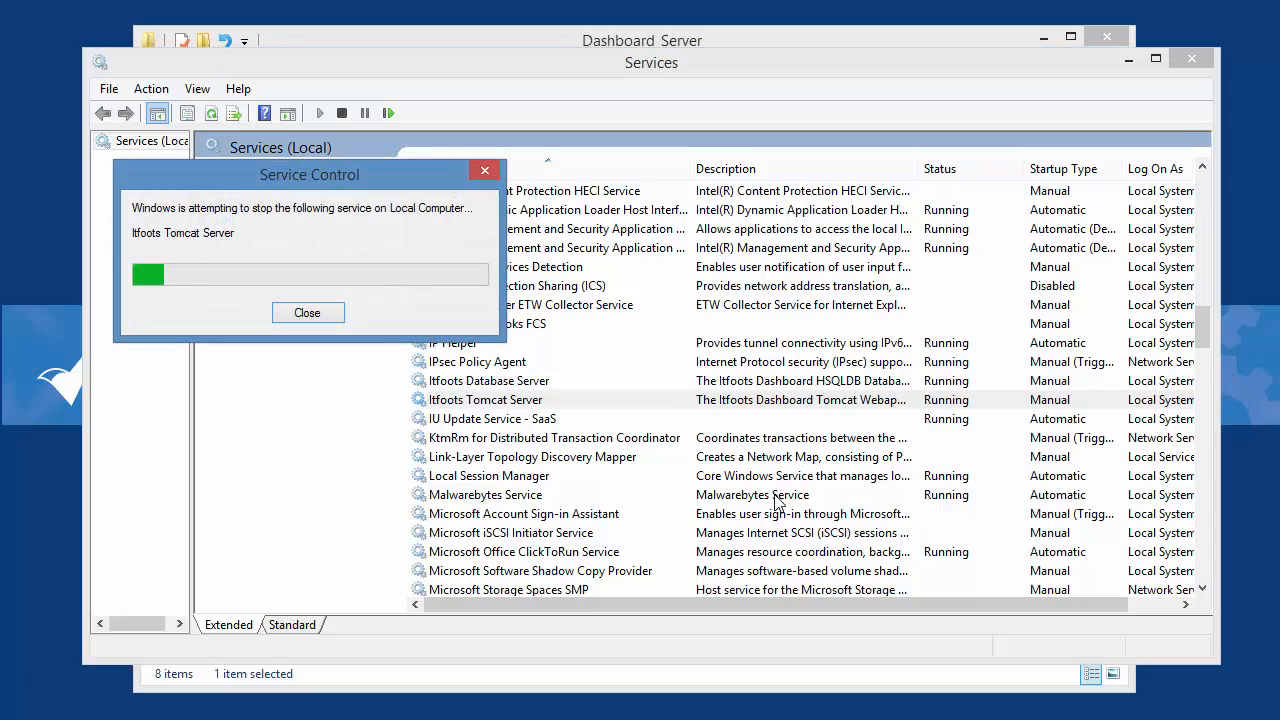
left_click(508, 382)
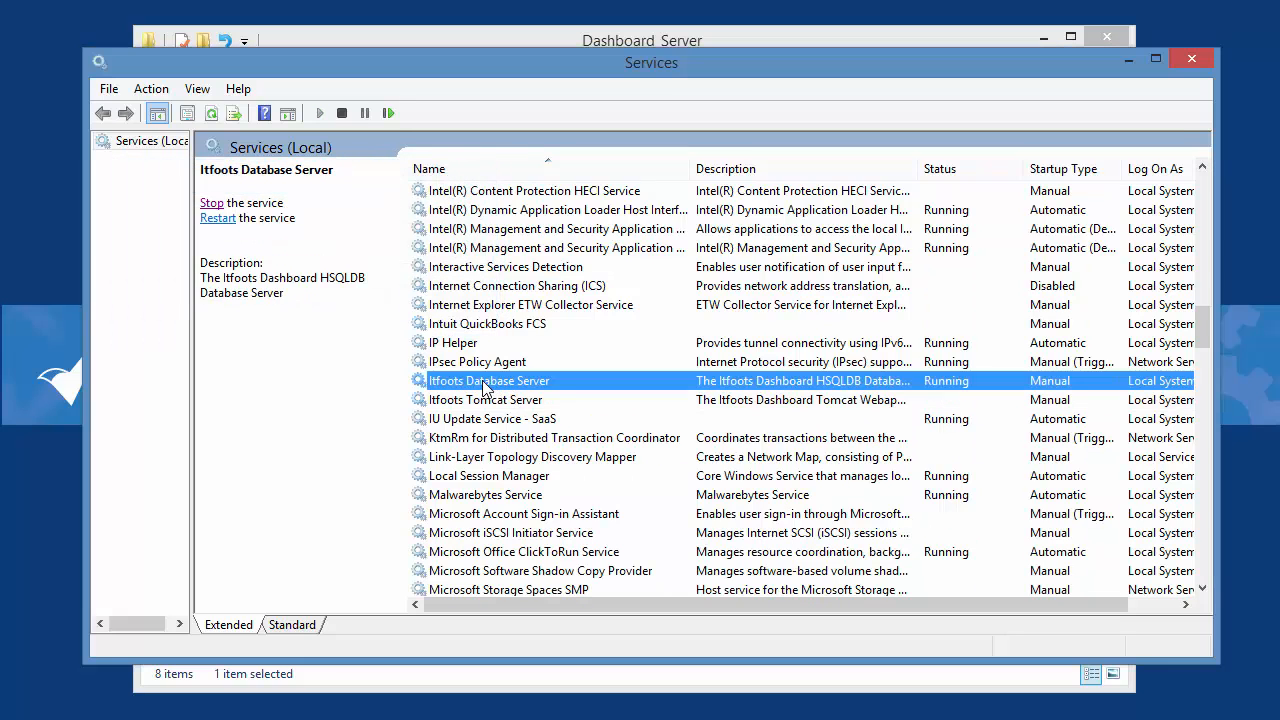
left_click(211, 204)
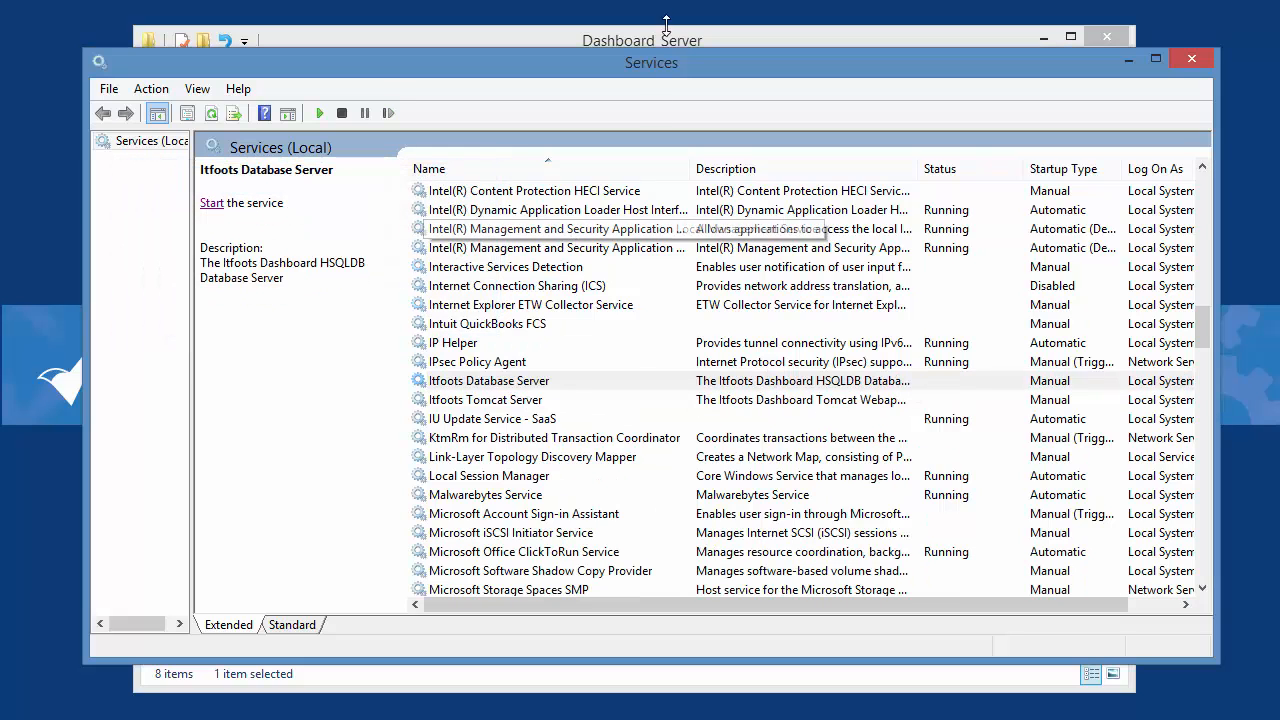
Run winserv-uninstall.bat from the Dashboard_Server bin folder as administrator, review its output and dismiss the console
left_click(694, 36)
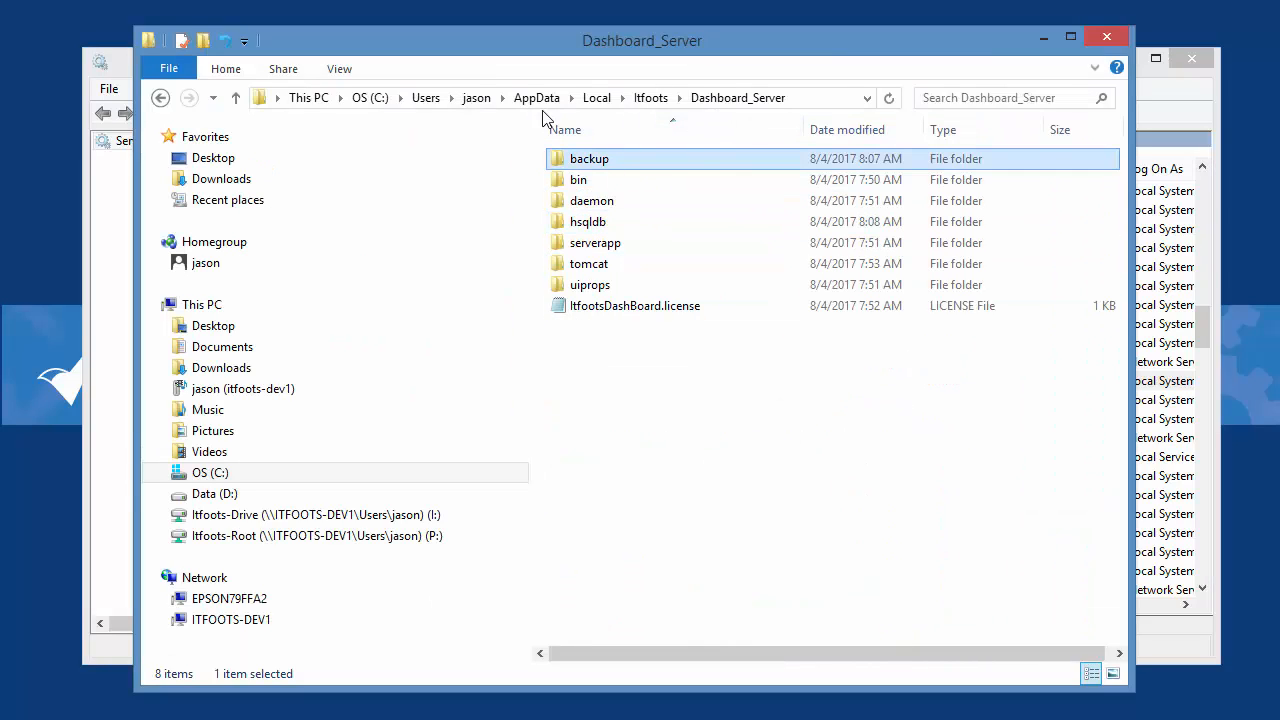
left_click(584, 186)
double_click(586, 190)
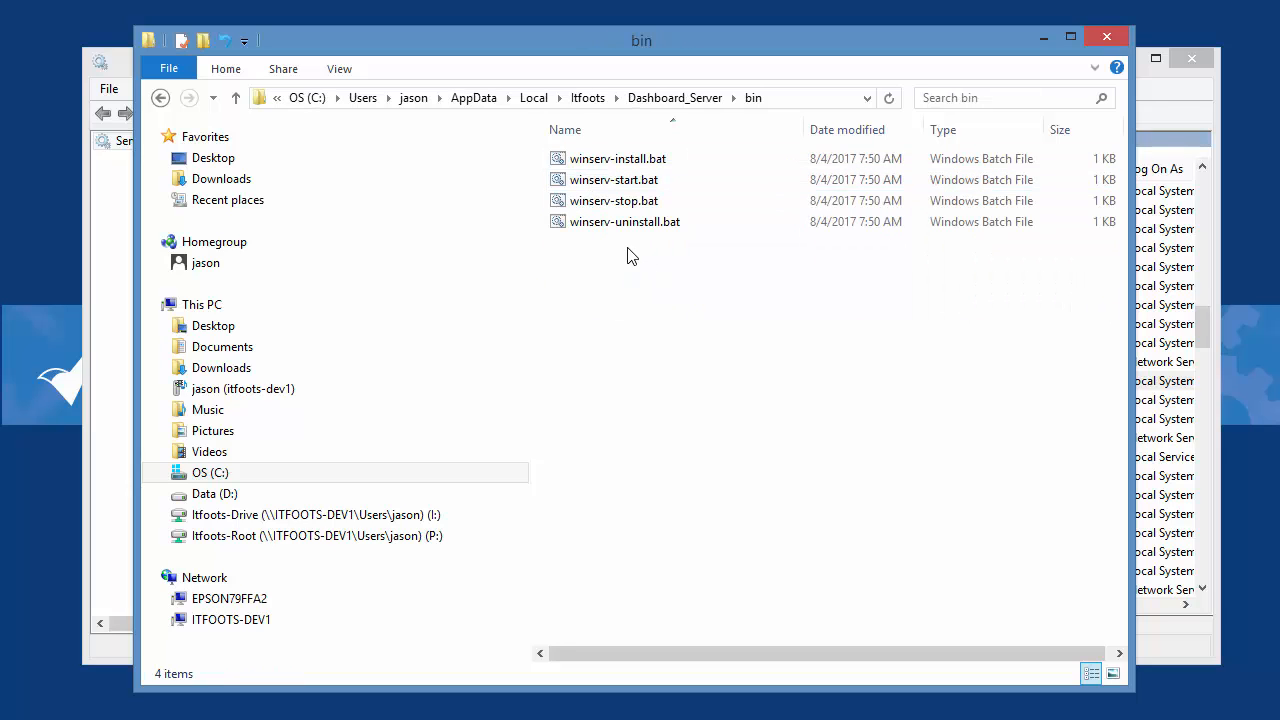
left_click(606, 228)
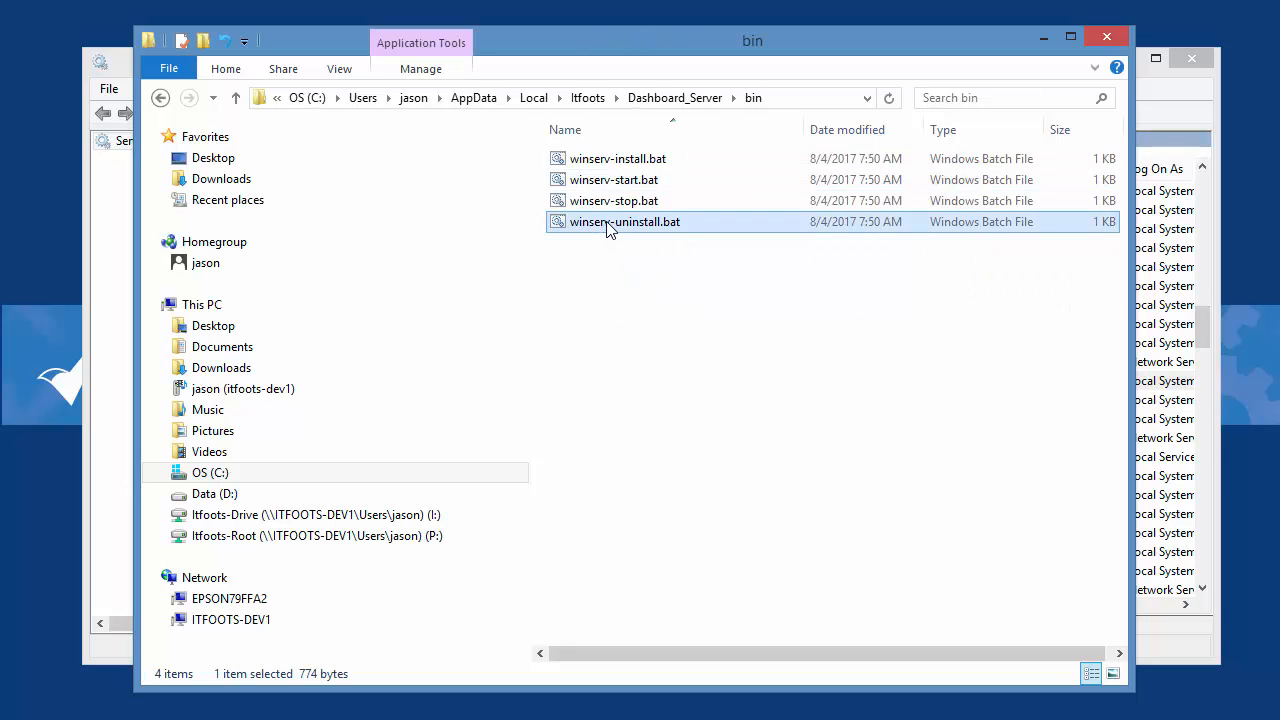
right_click(610, 230)
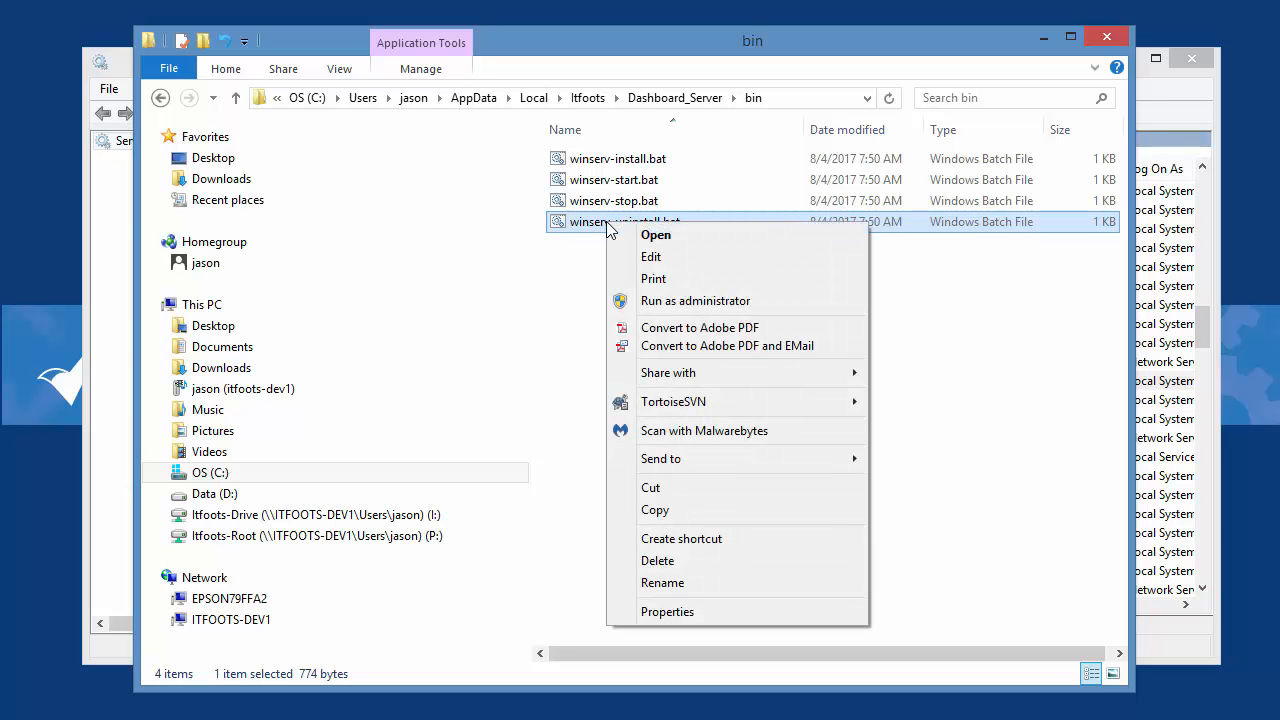
left_click(694, 301)
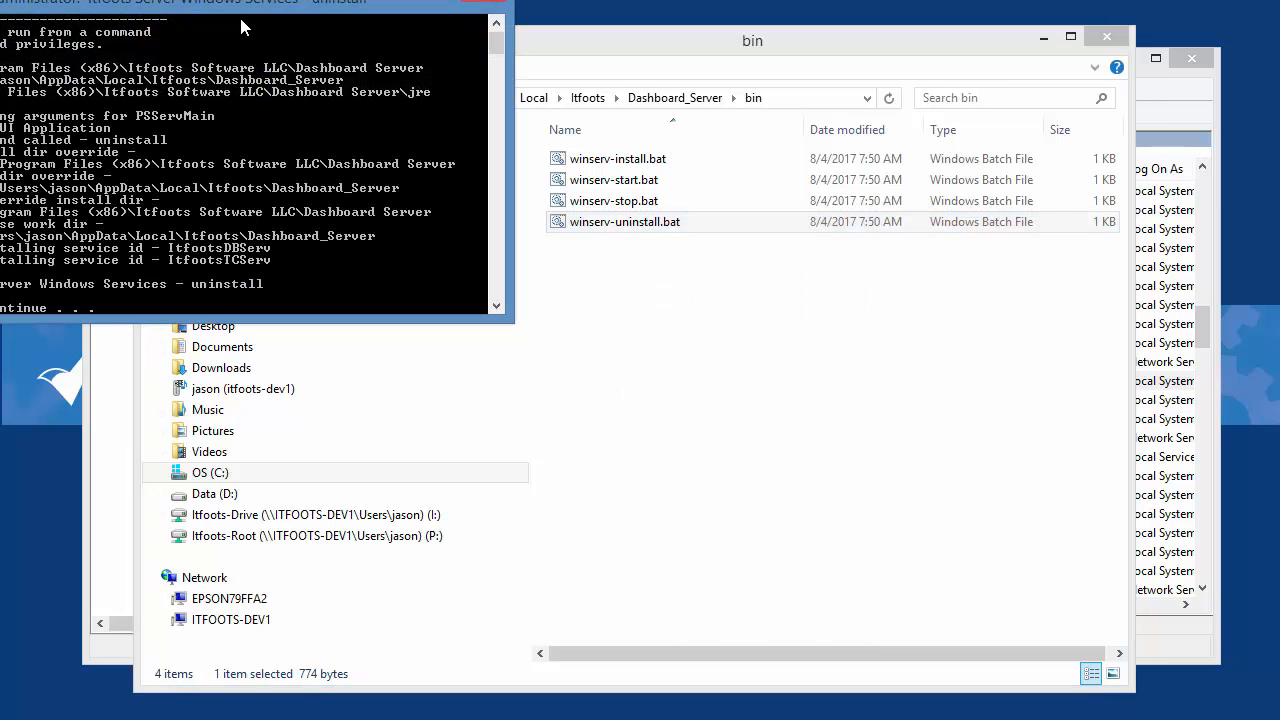
left_click_drag(250, 8, 732, 182)
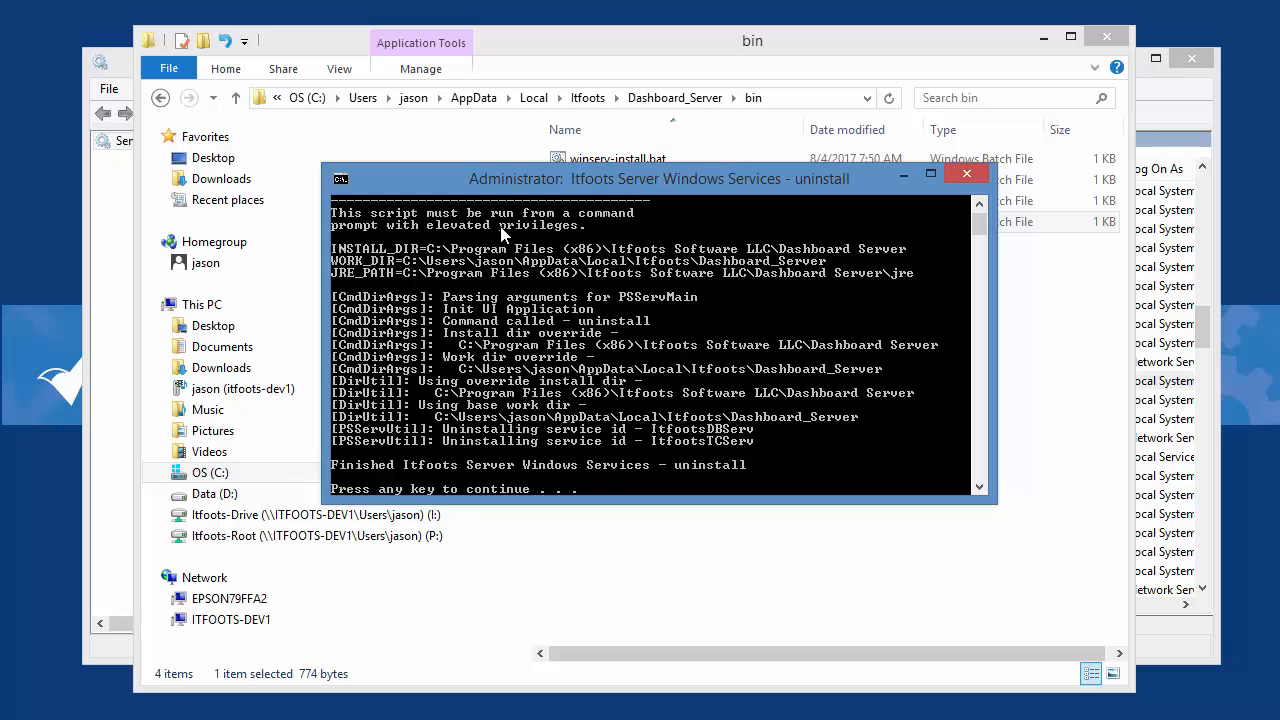
scroll(970, 276, "up", 1)
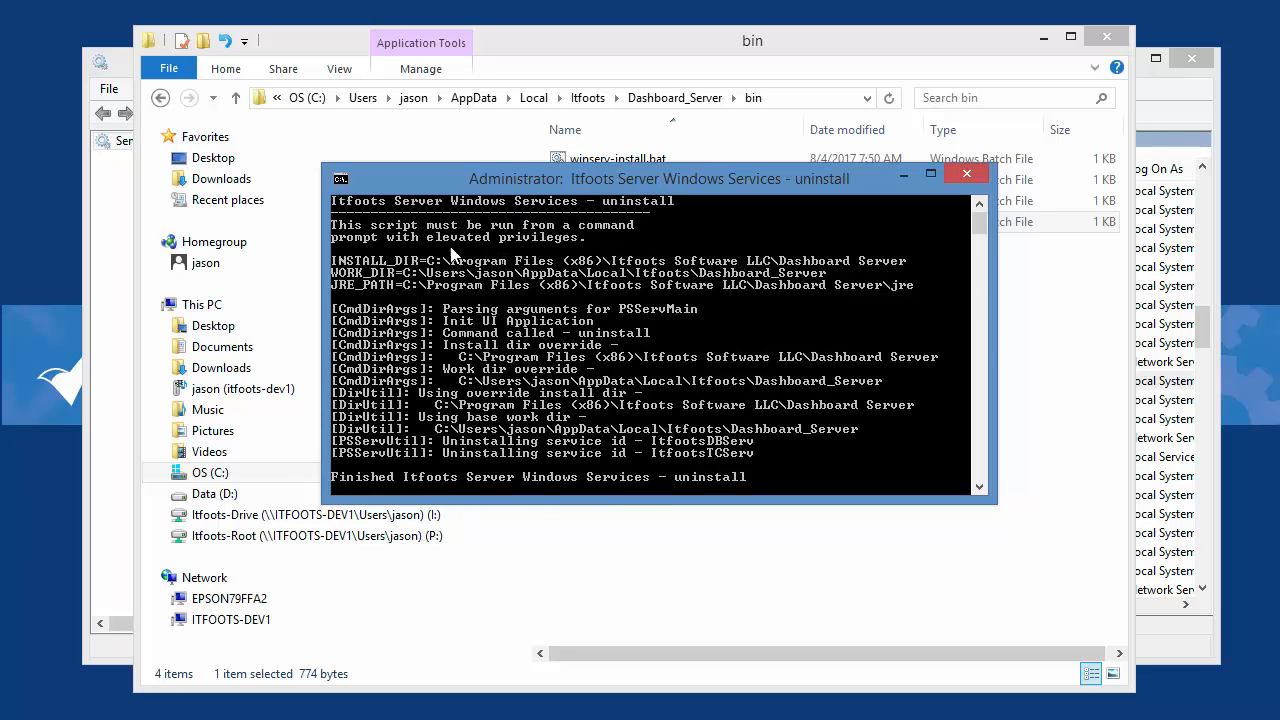
scroll(519, 420, "down", 1)
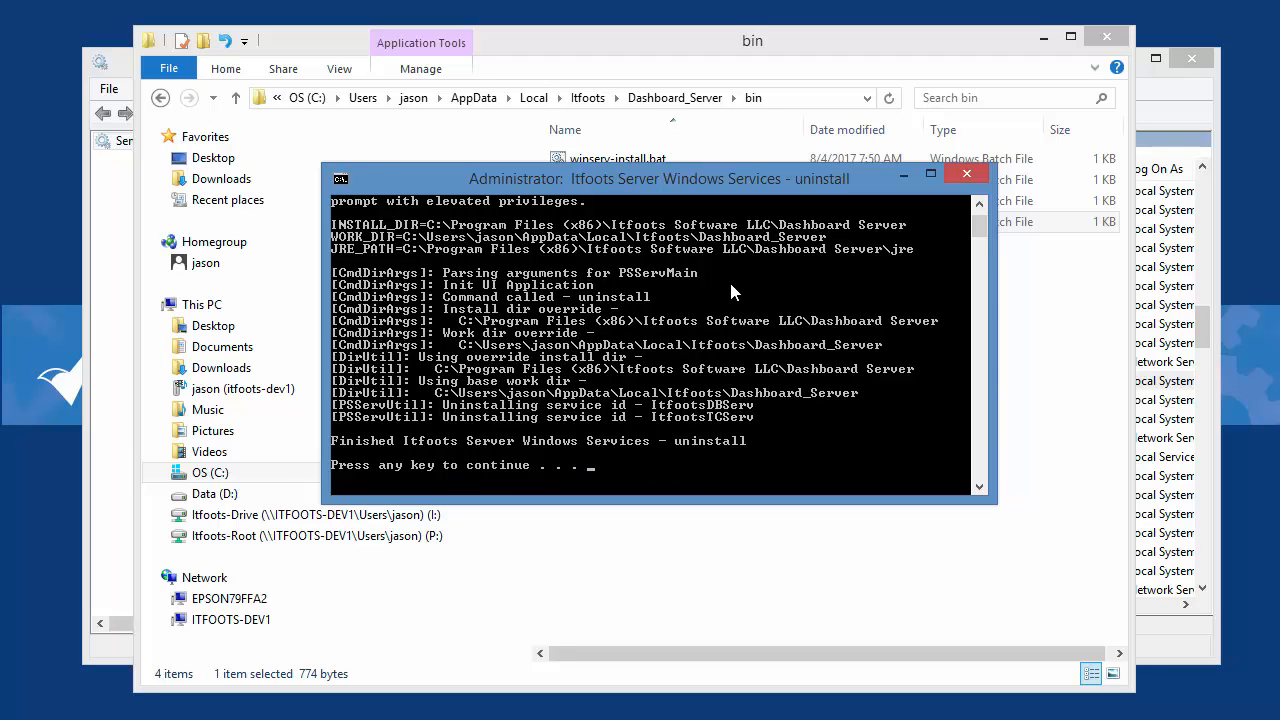
key("Return")
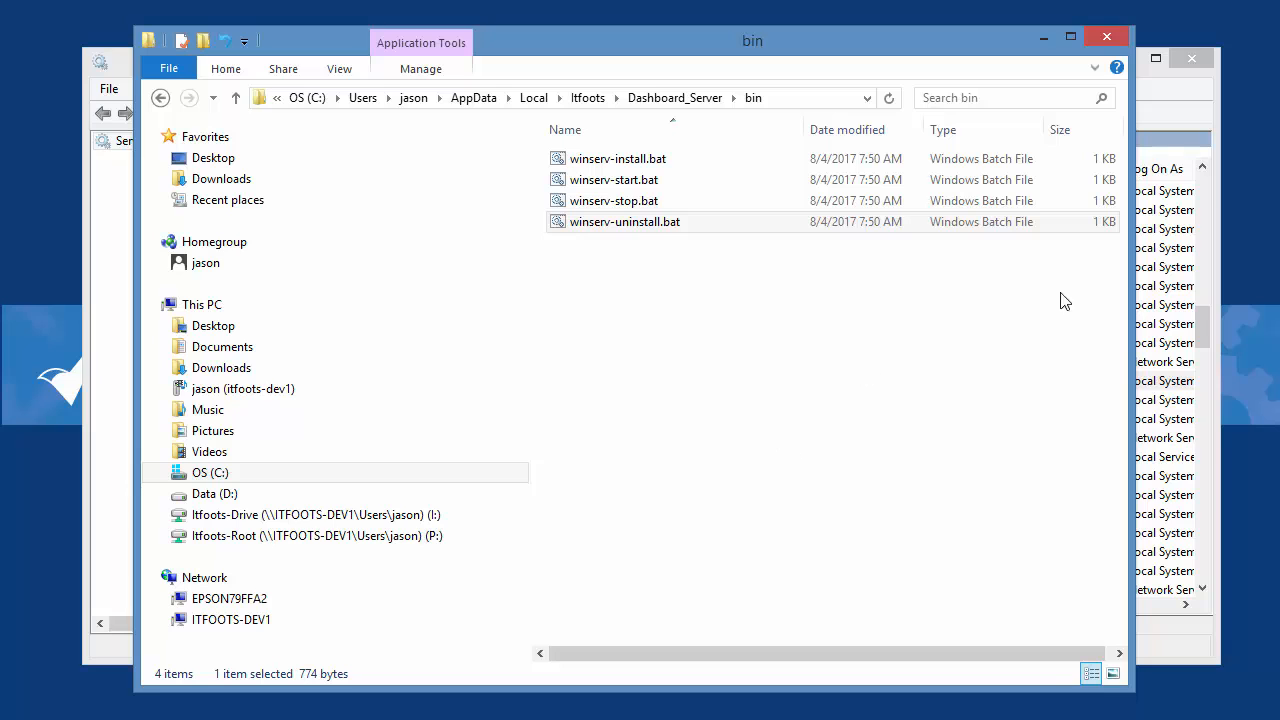
Refresh the service list in the Services console to check whether the Itfoots Database Server and Itfoots Tomcat Server entries remain
left_click(1208, 323)
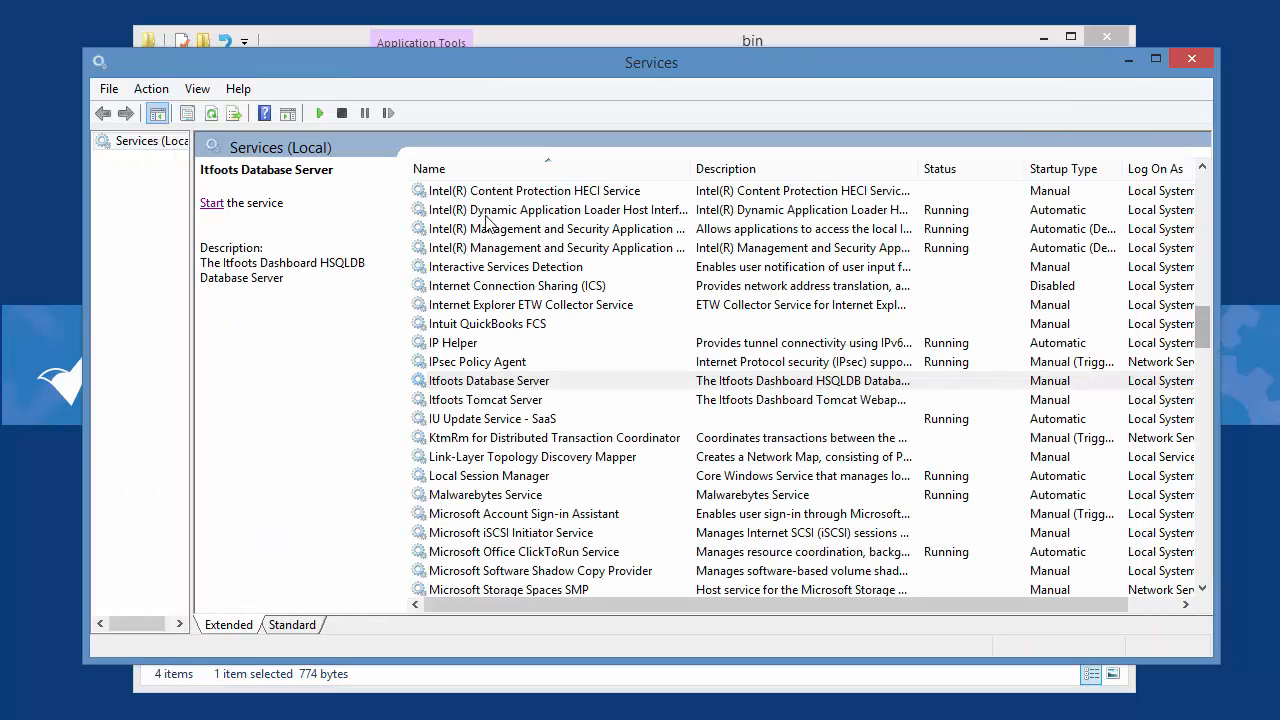
left_click(533, 386)
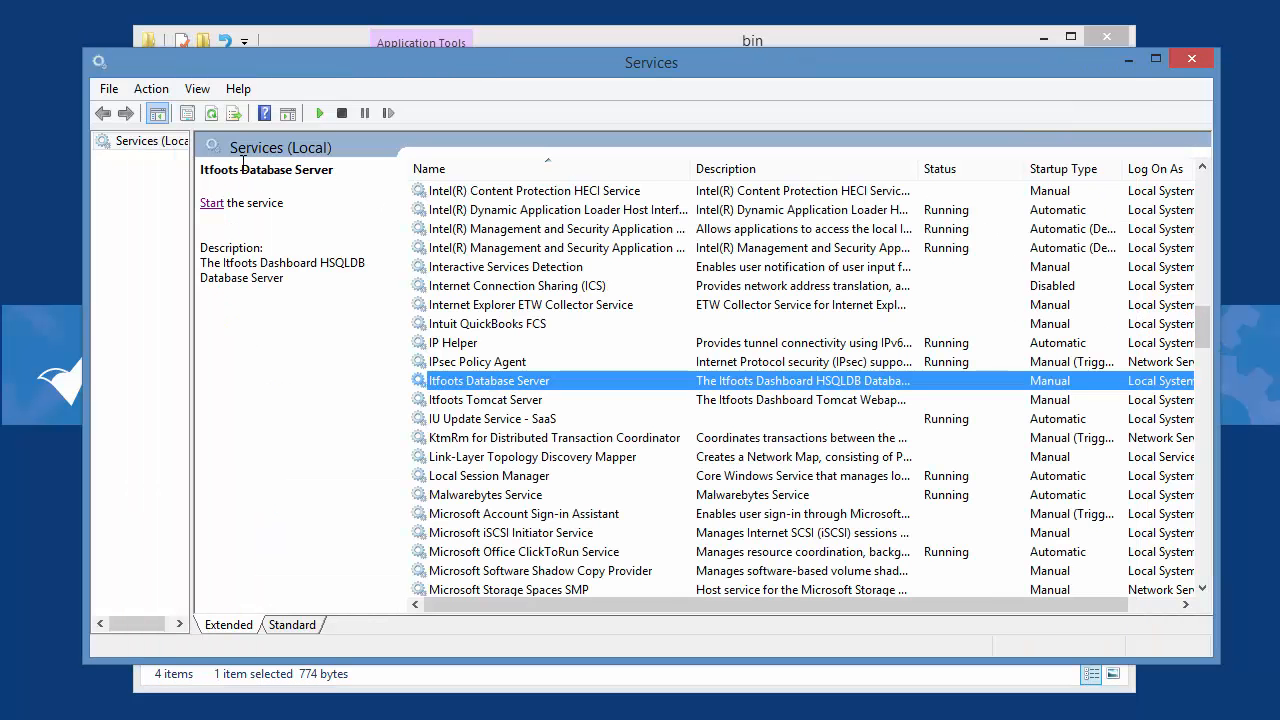
left_click(212, 114)
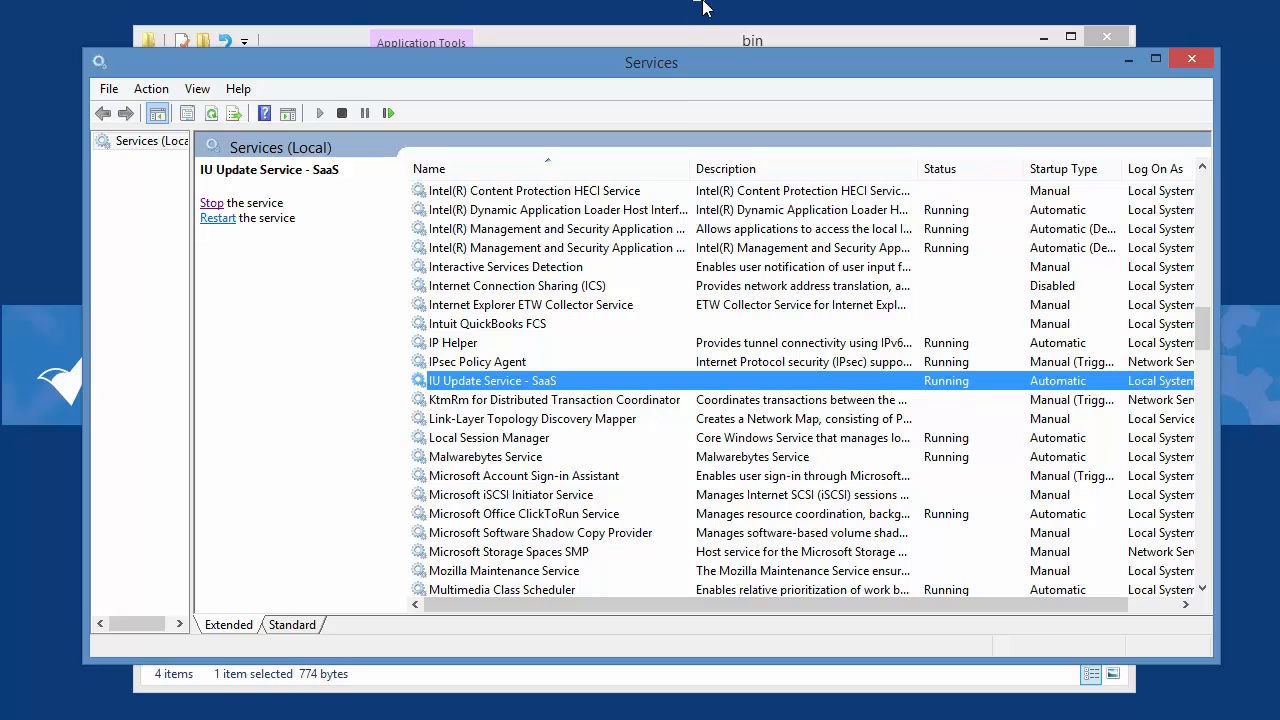
Rename the Dashboard_Server folder in AppData\Local\Itfoots to Dashboard_Server_Backup_20170804
left_click(735, 35)
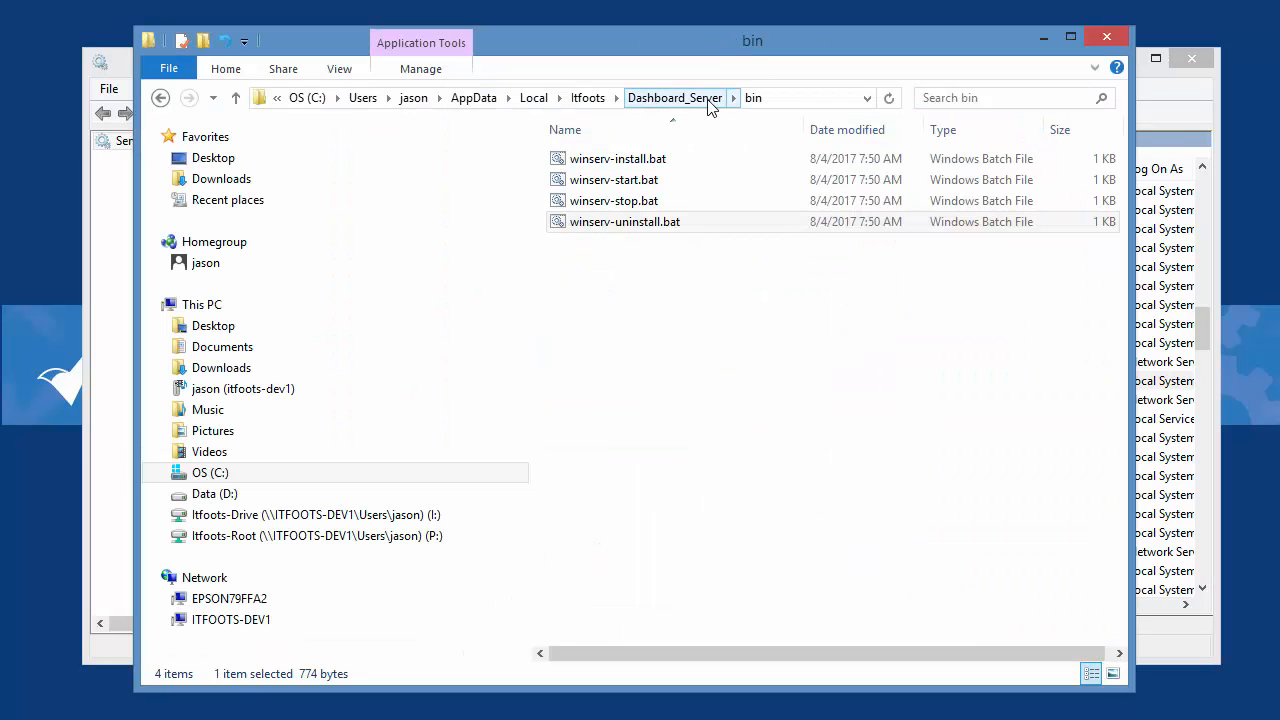
left_click(655, 100)
left_click(648, 98)
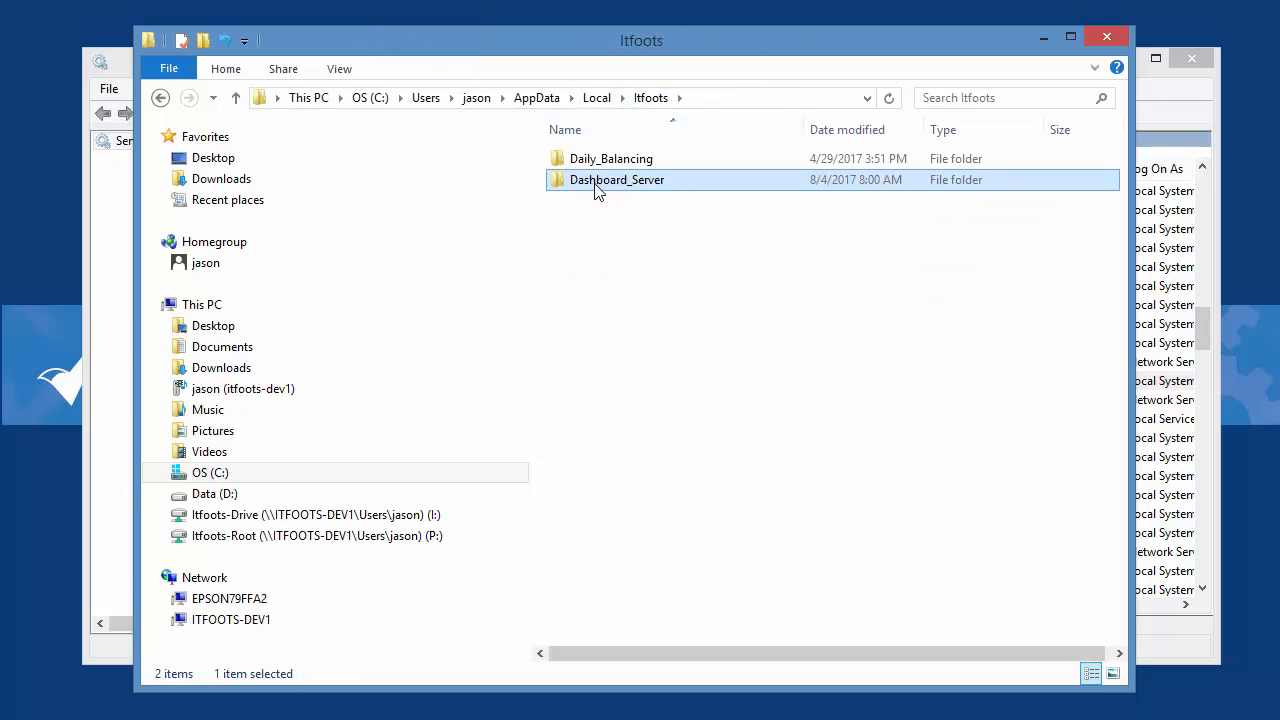
right_click(597, 190)
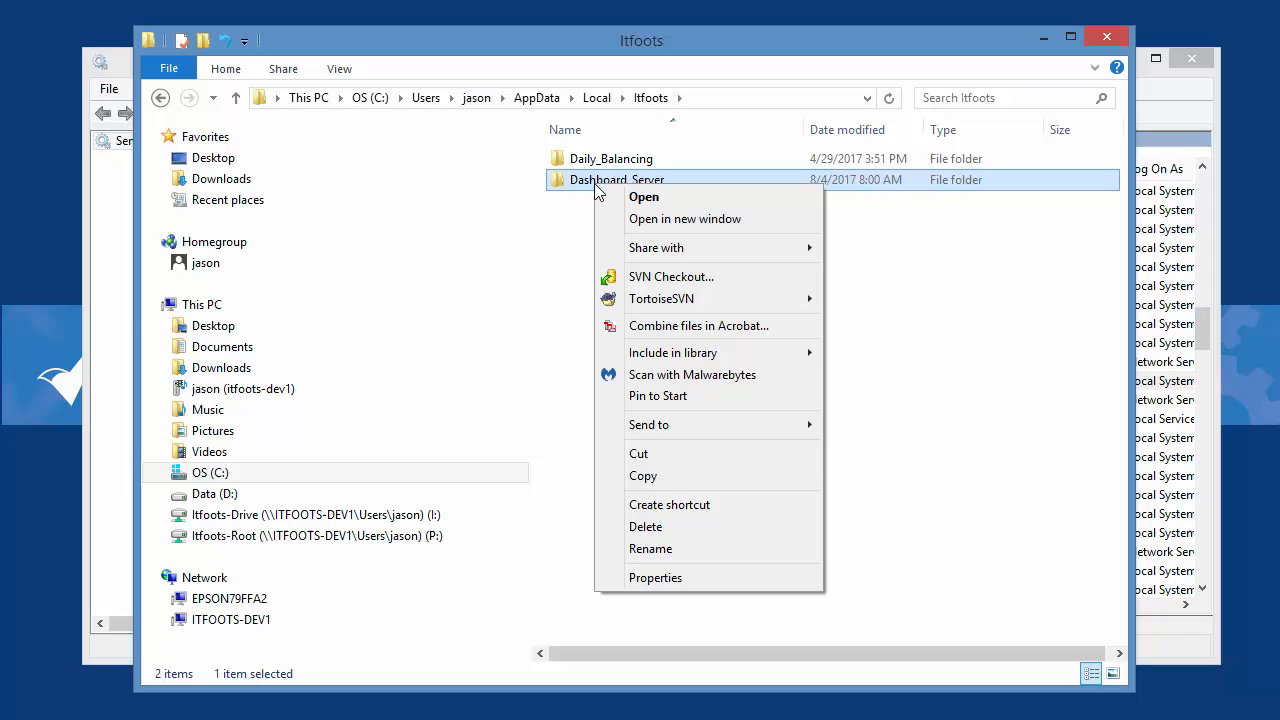
left_click(687, 547)
left_click(674, 183)
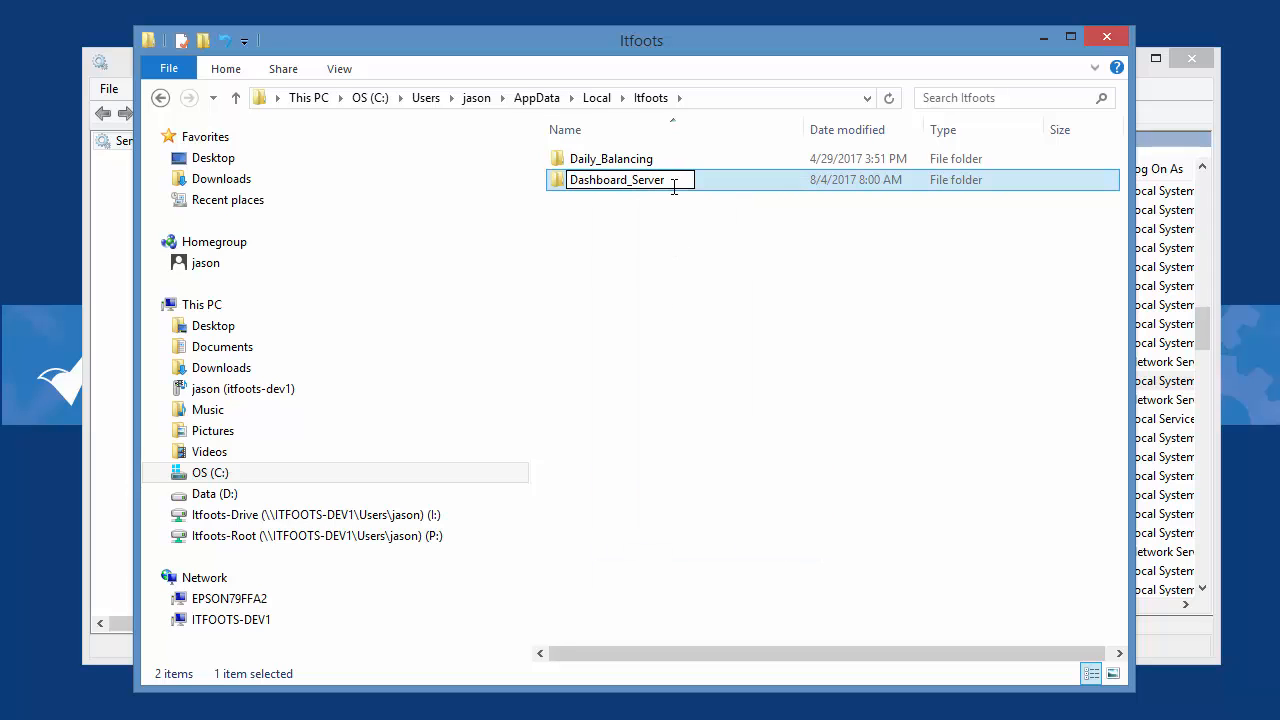
type("_Backup_")
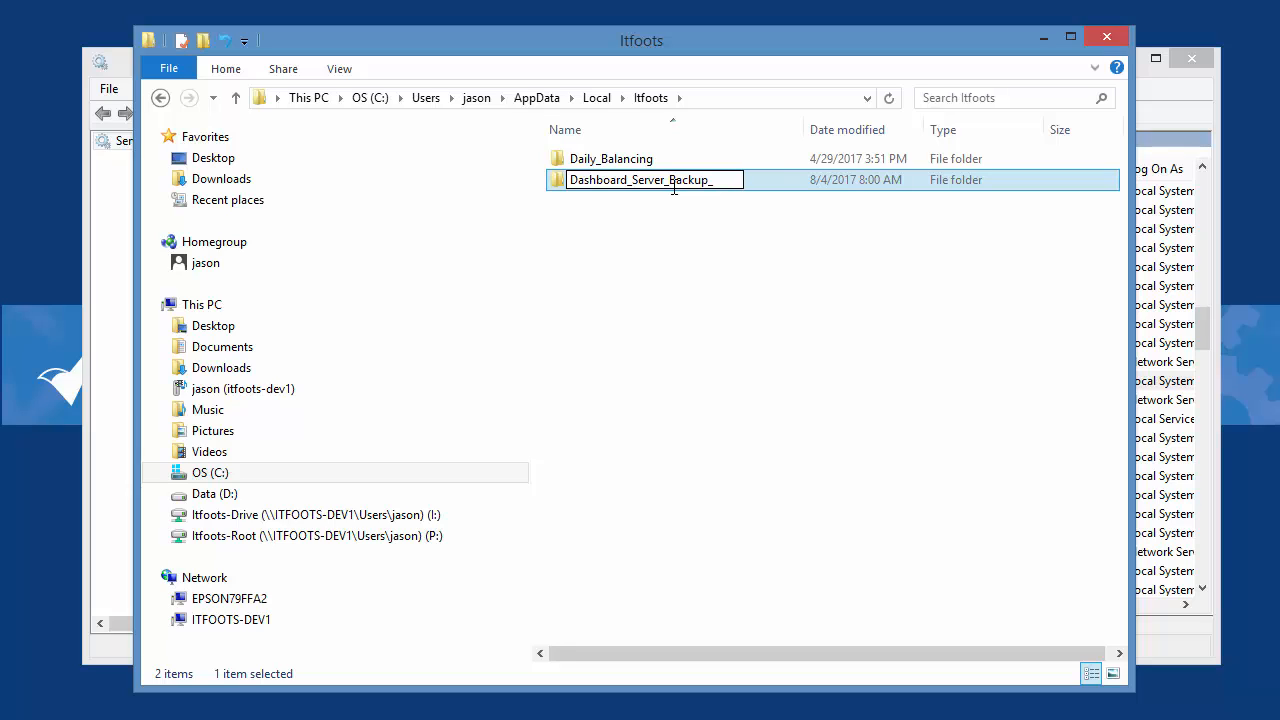
type("20170804")
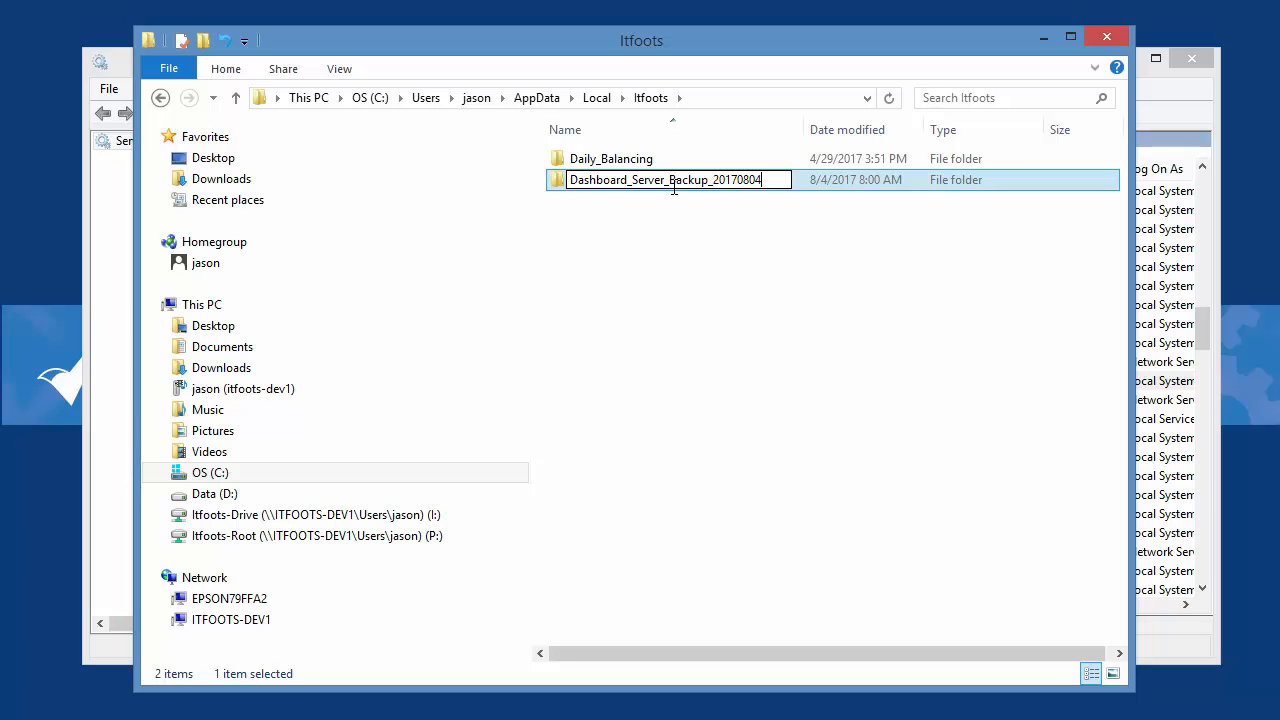
left_click(657, 305)
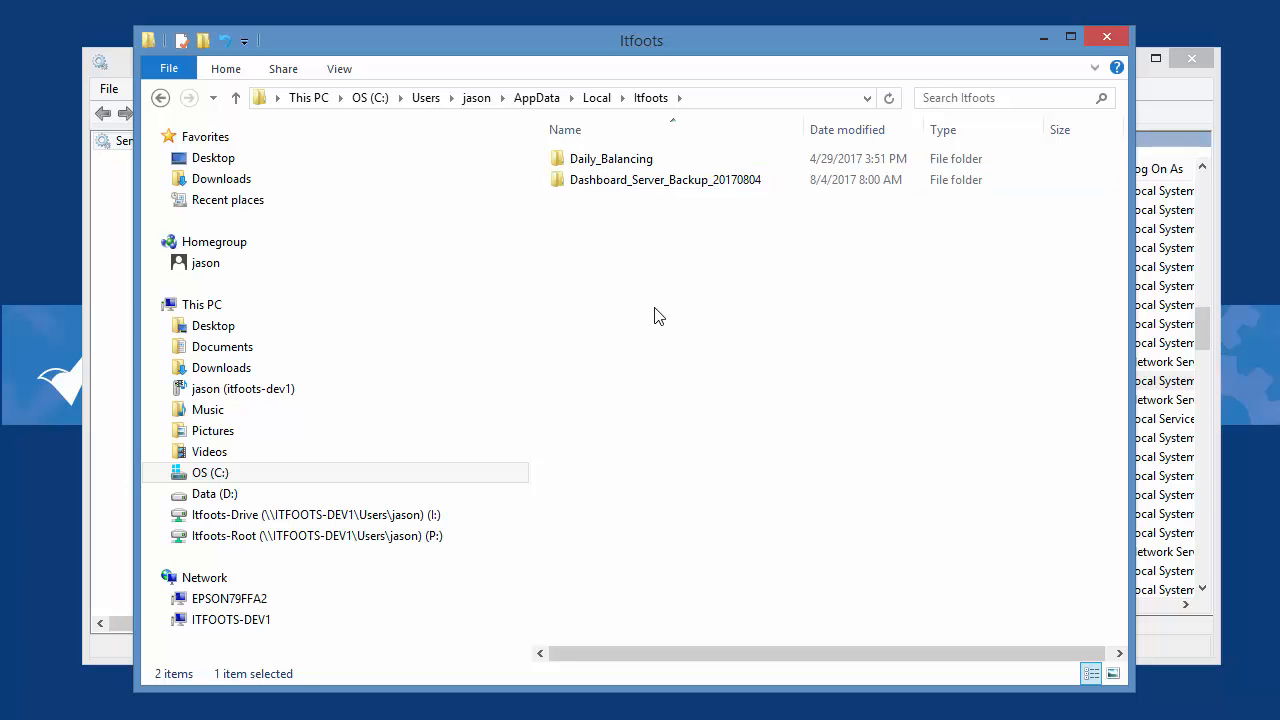
Move the Dashboard_Server_Backup_20170804 folder into Documents\Itfoots Upgrade v2.1 to v2.2
left_click(676, 188)
right_click(676, 188)
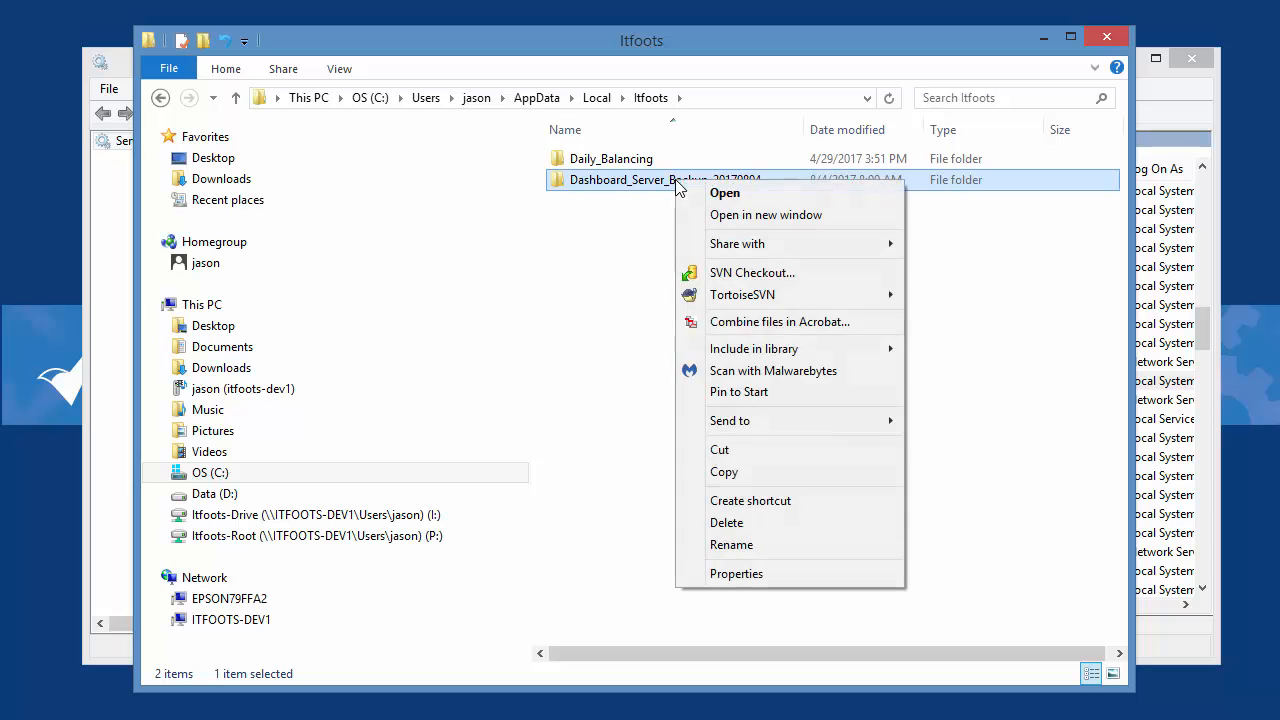
left_click(731, 446)
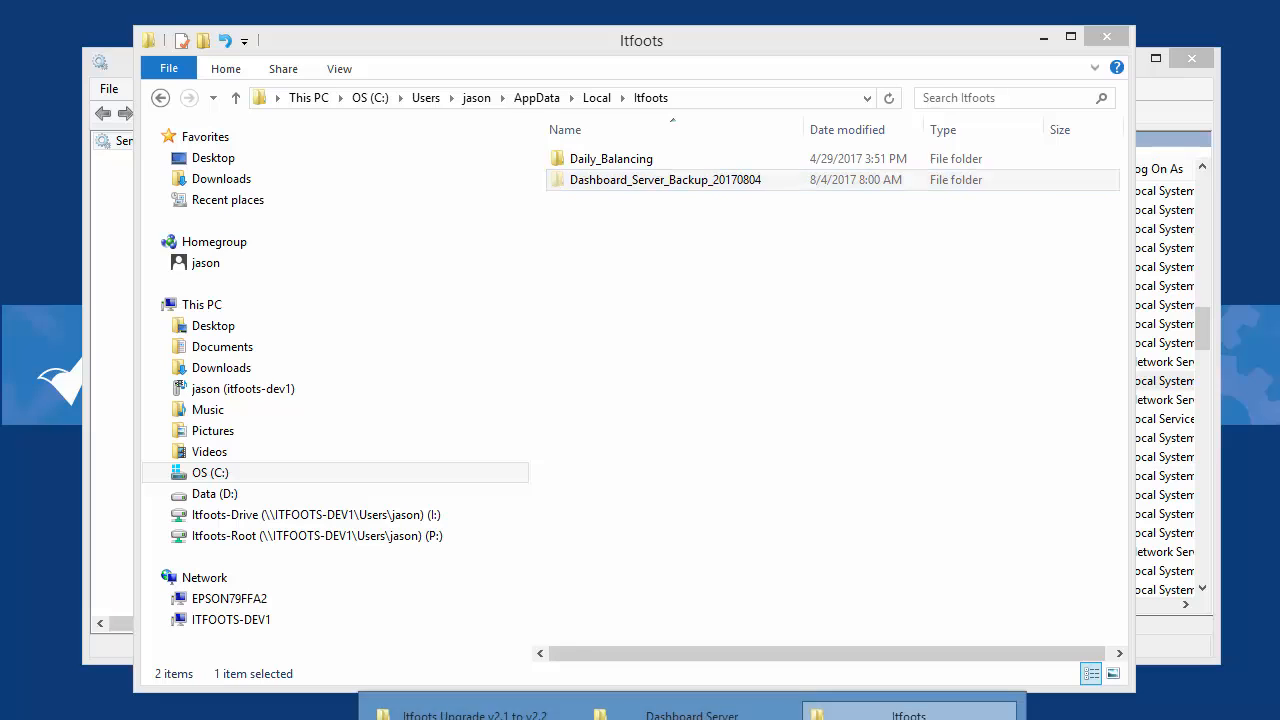
left_click(495, 708)
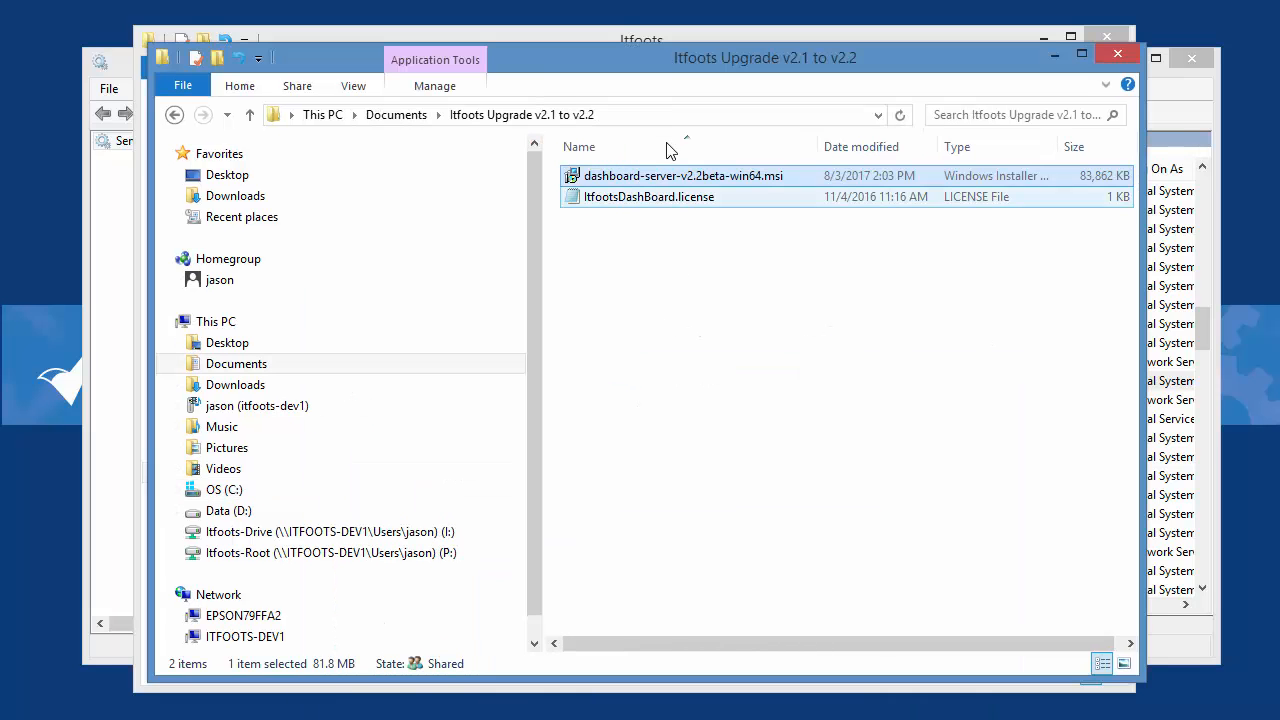
right_click(665, 321)
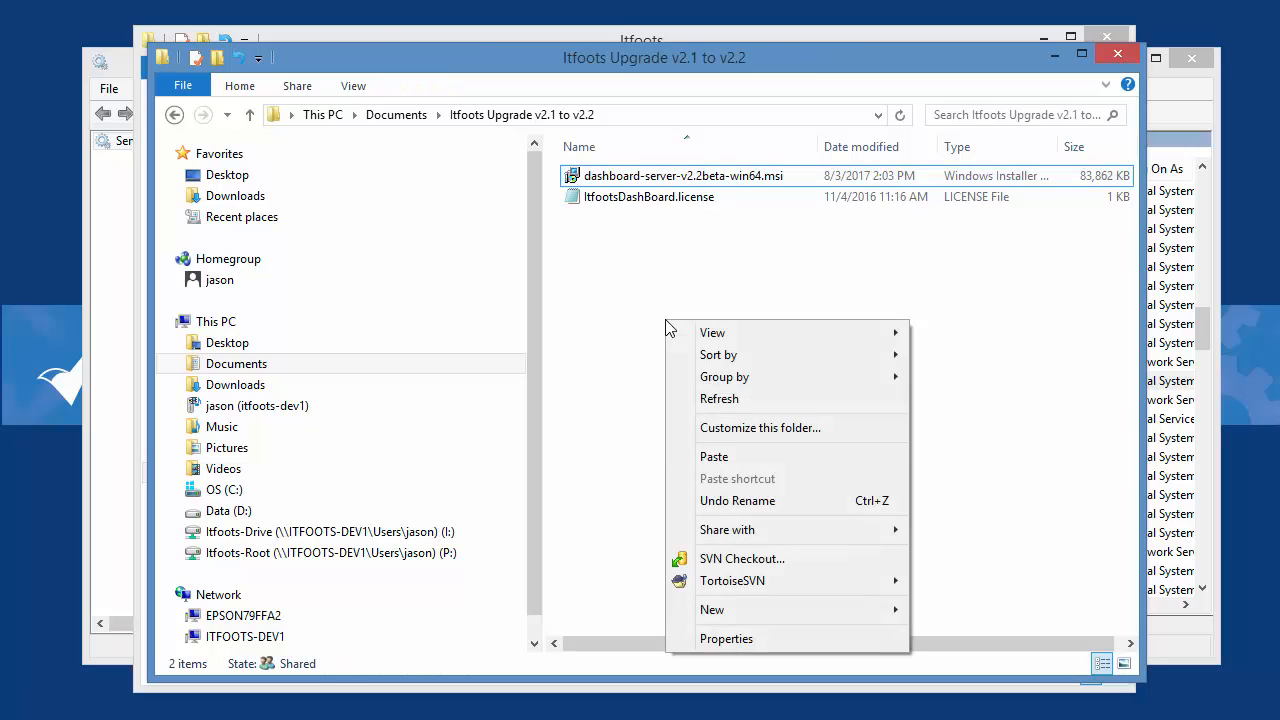
left_click(743, 462)
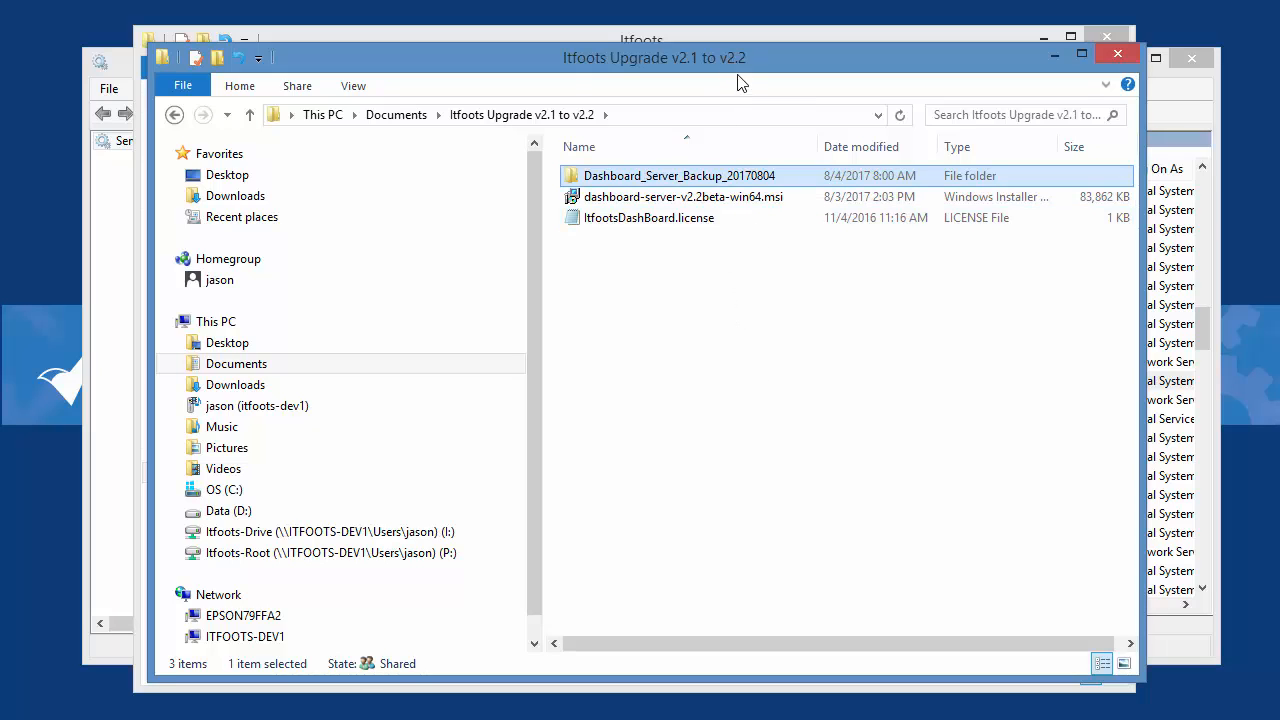
Inspect the backup and hsqldb subfolders of the moved Dashboard_Server_Backup_20170804 folder and return to the upgrade folder
double_click(678, 178)
double_click(610, 176)
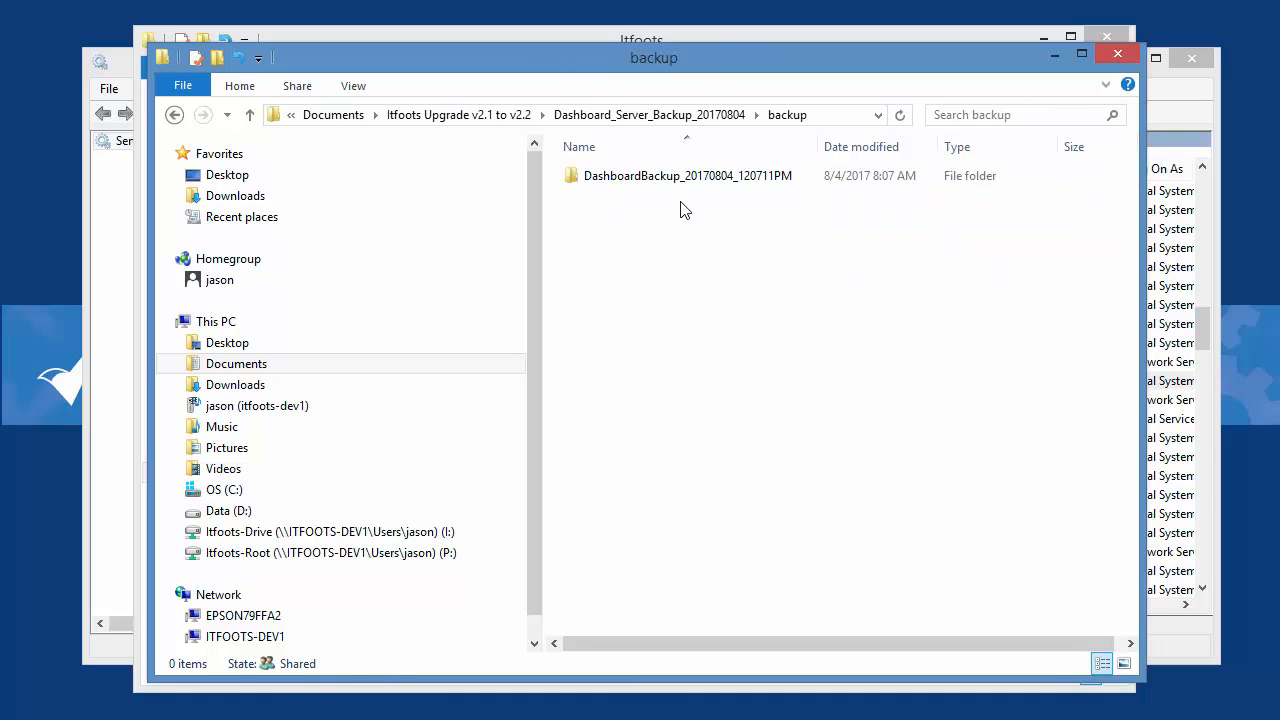
left_click(690, 116)
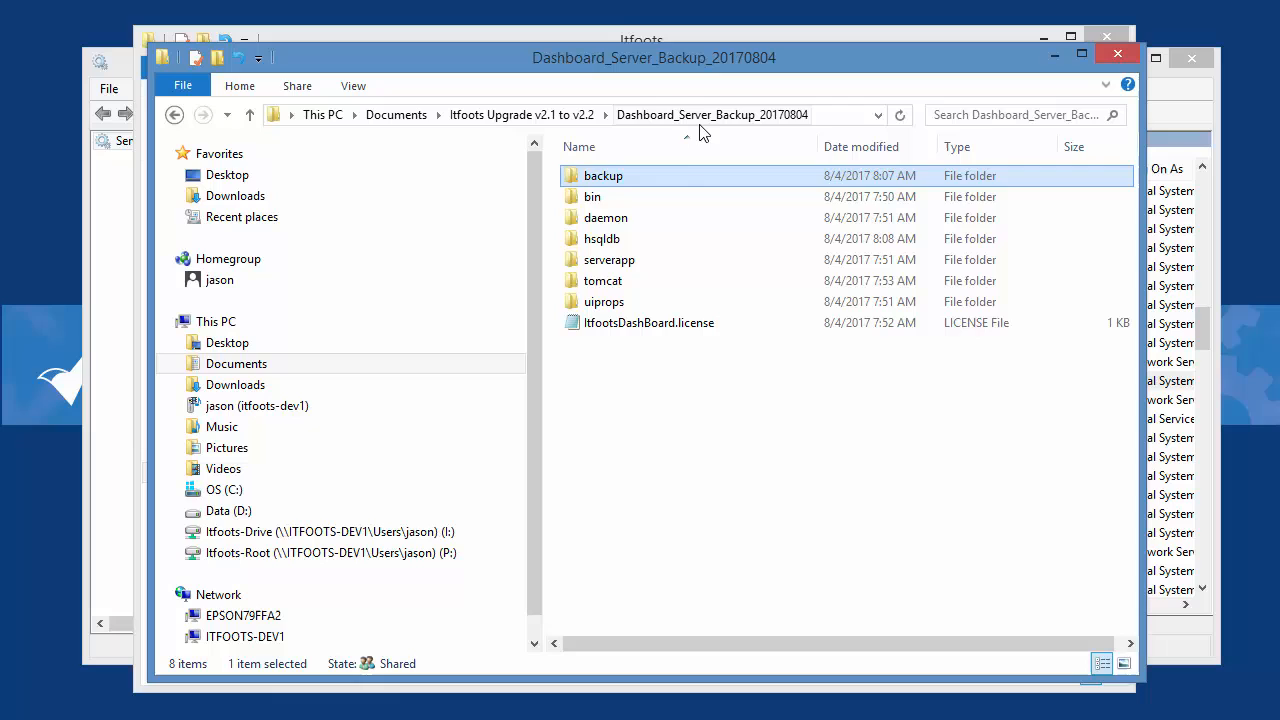
double_click(614, 245)
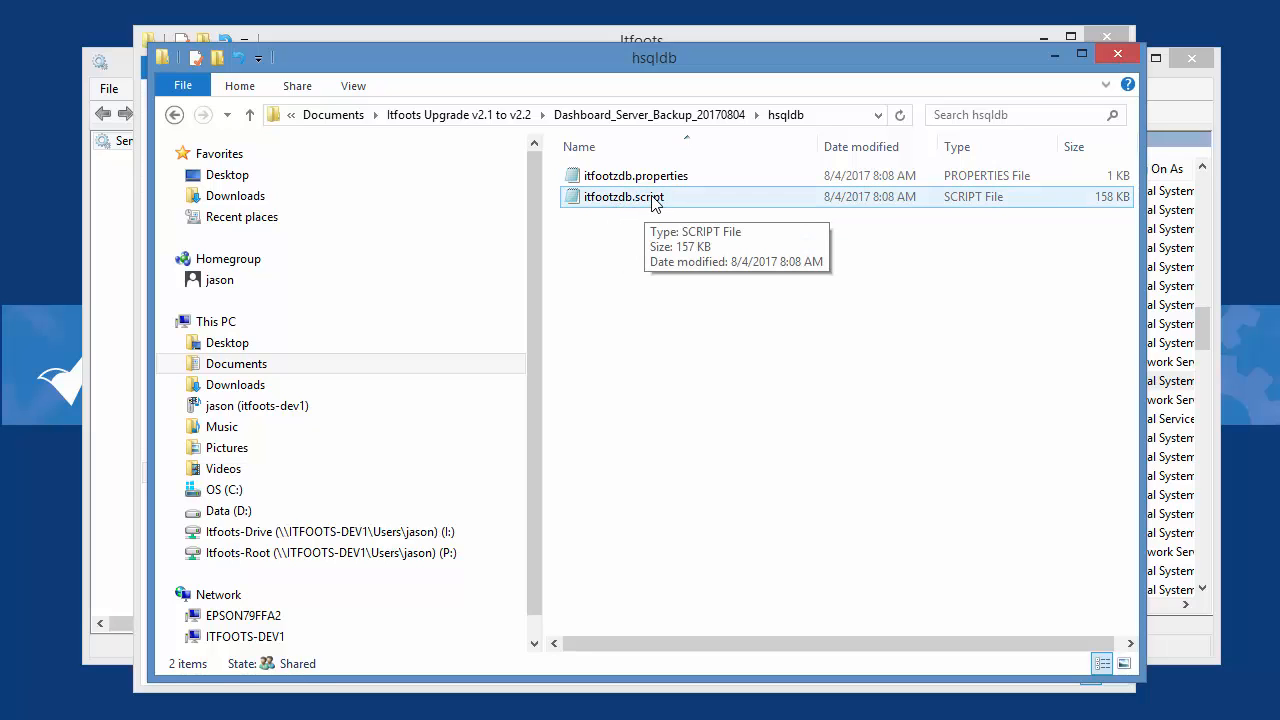
left_click(645, 116)
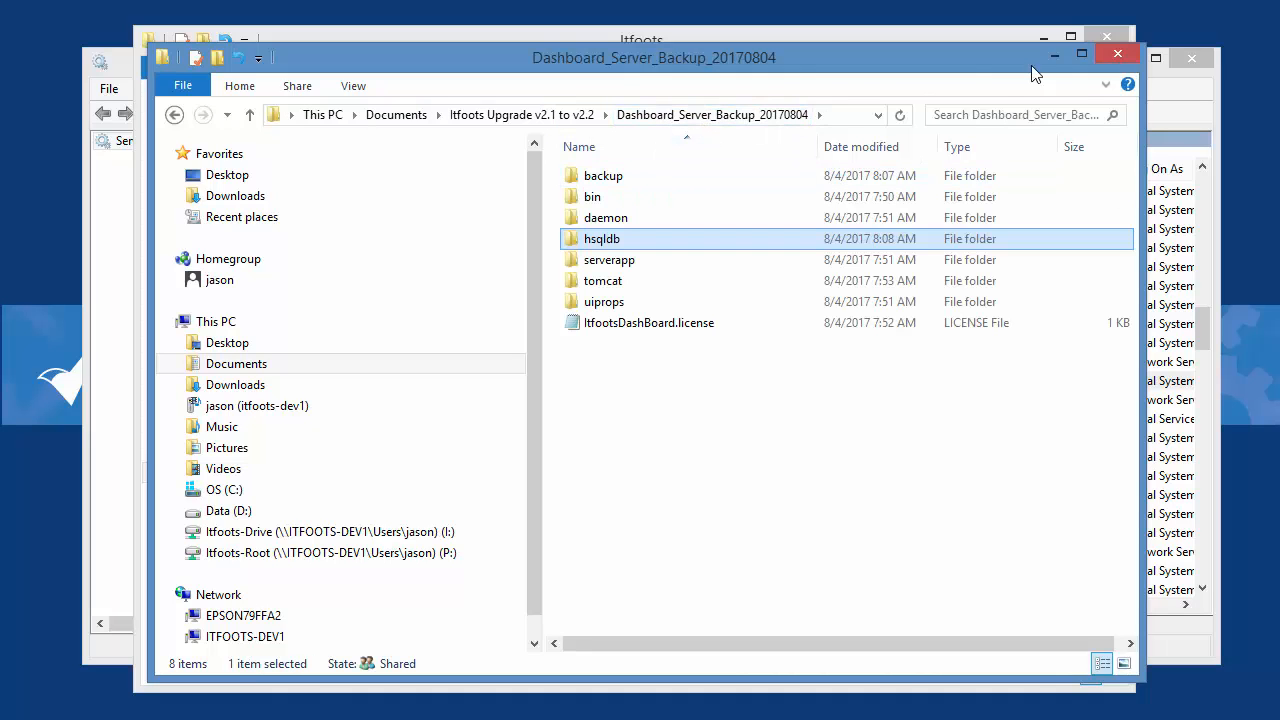
left_click(566, 115)
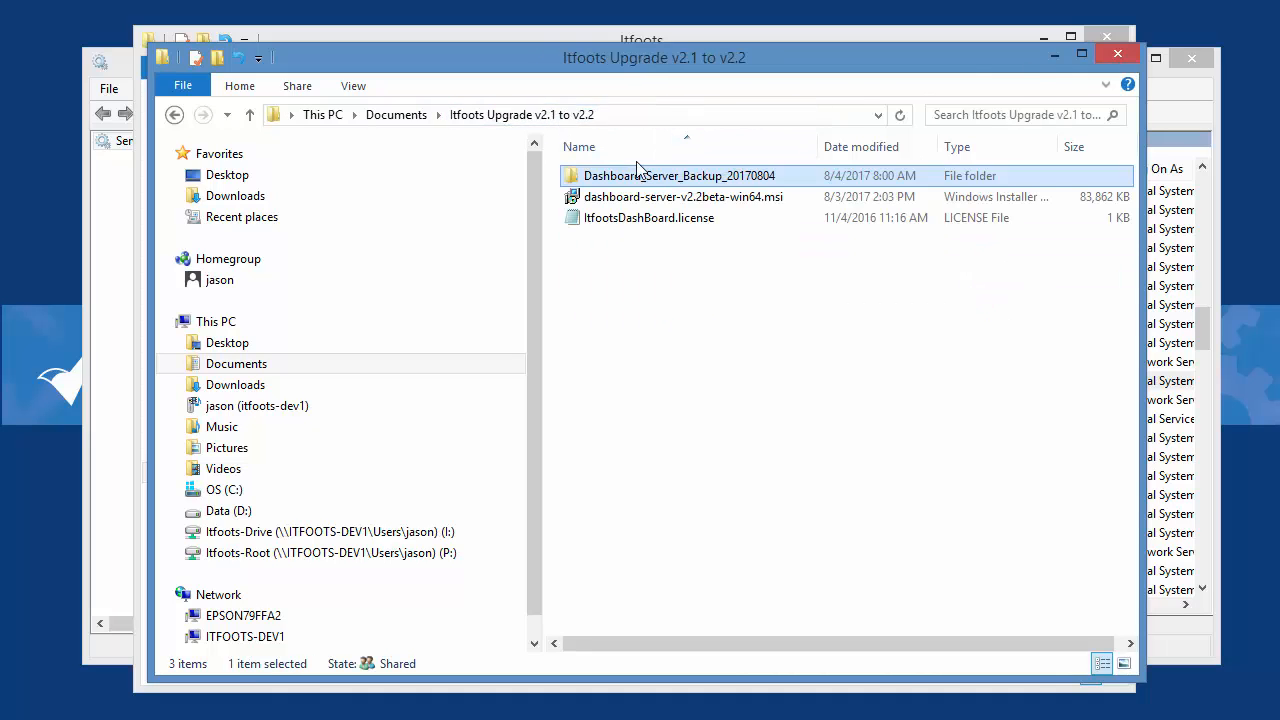
Check the AppData\Local\Itfoots folder for the old server folder and minimize the Explorer and Services windows
left_click(739, 34)
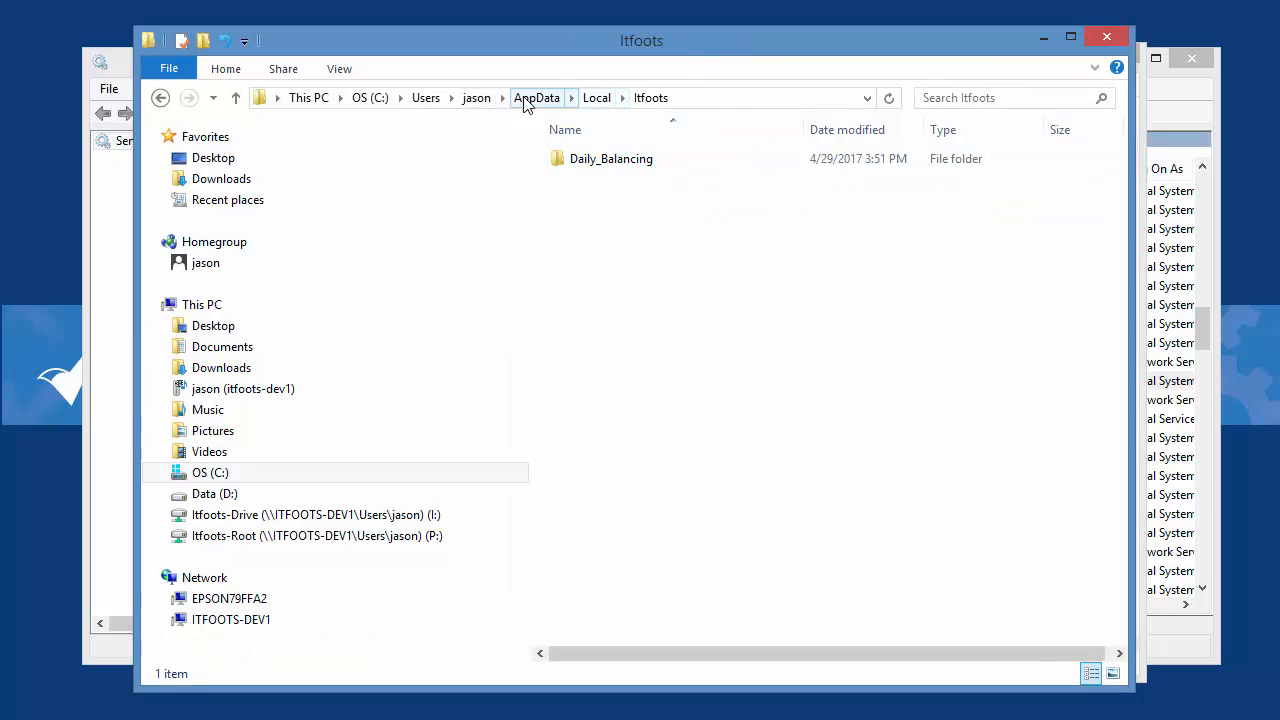
left_click(1044, 36)
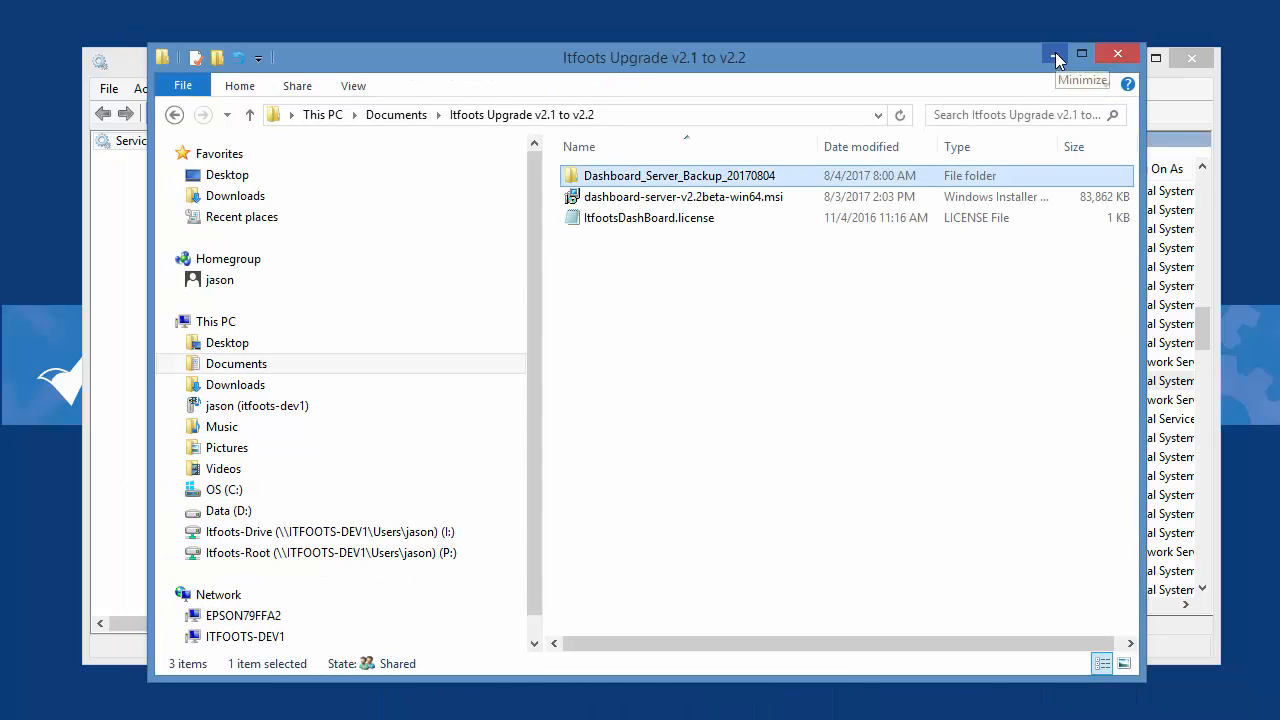
left_click(1055, 53)
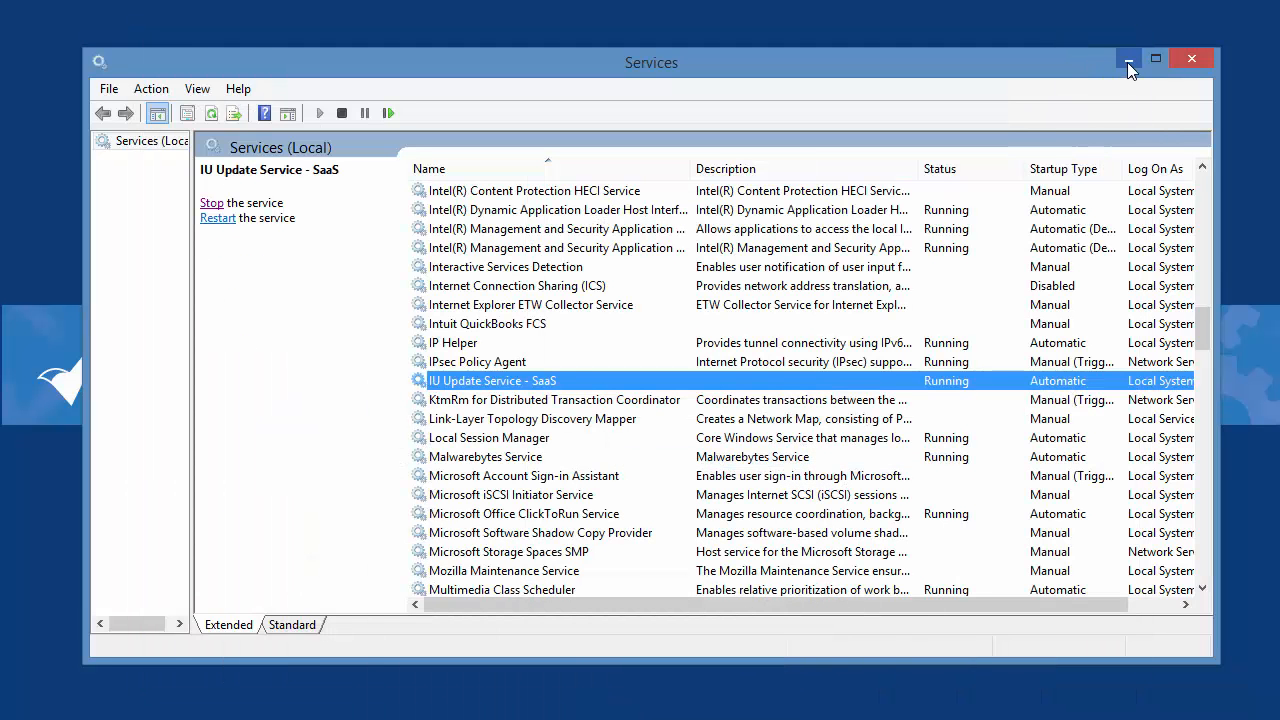
left_click(1127, 62)
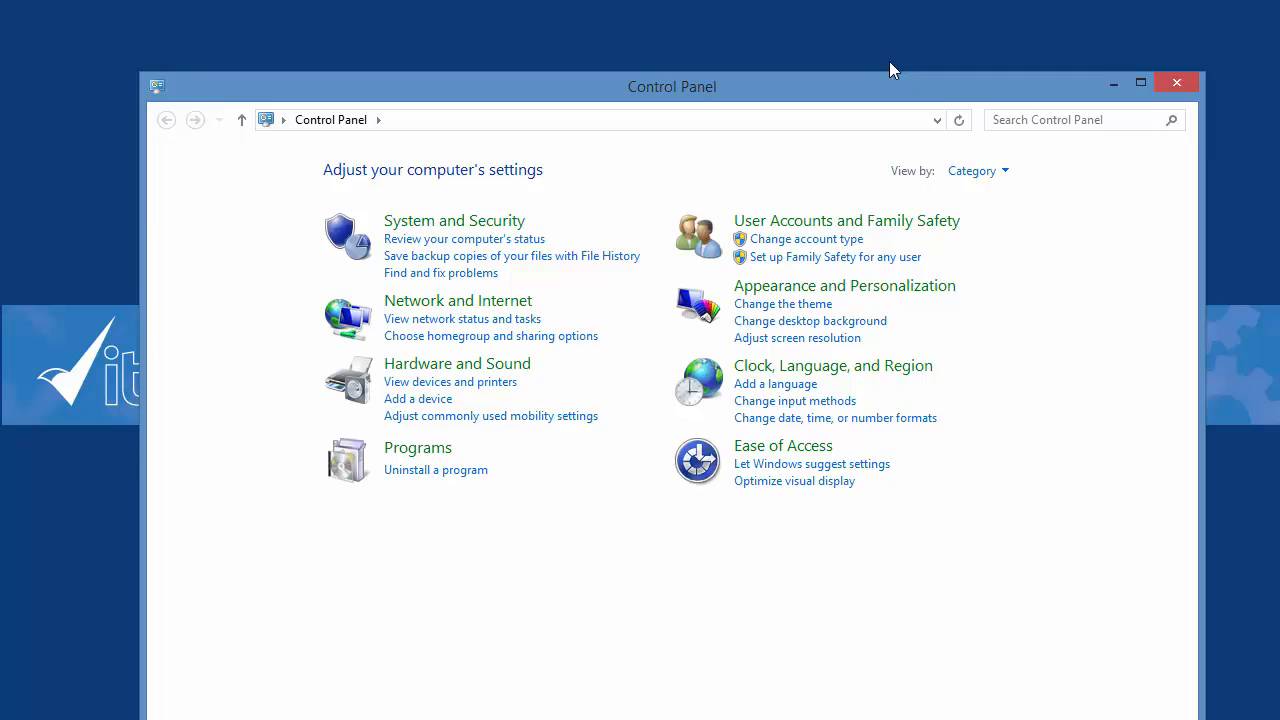
Uninstall Itfoots Dashboard Server through Programs and Features in Control Panel and minimize the window
left_click_drag(833, 93, 828, 45)
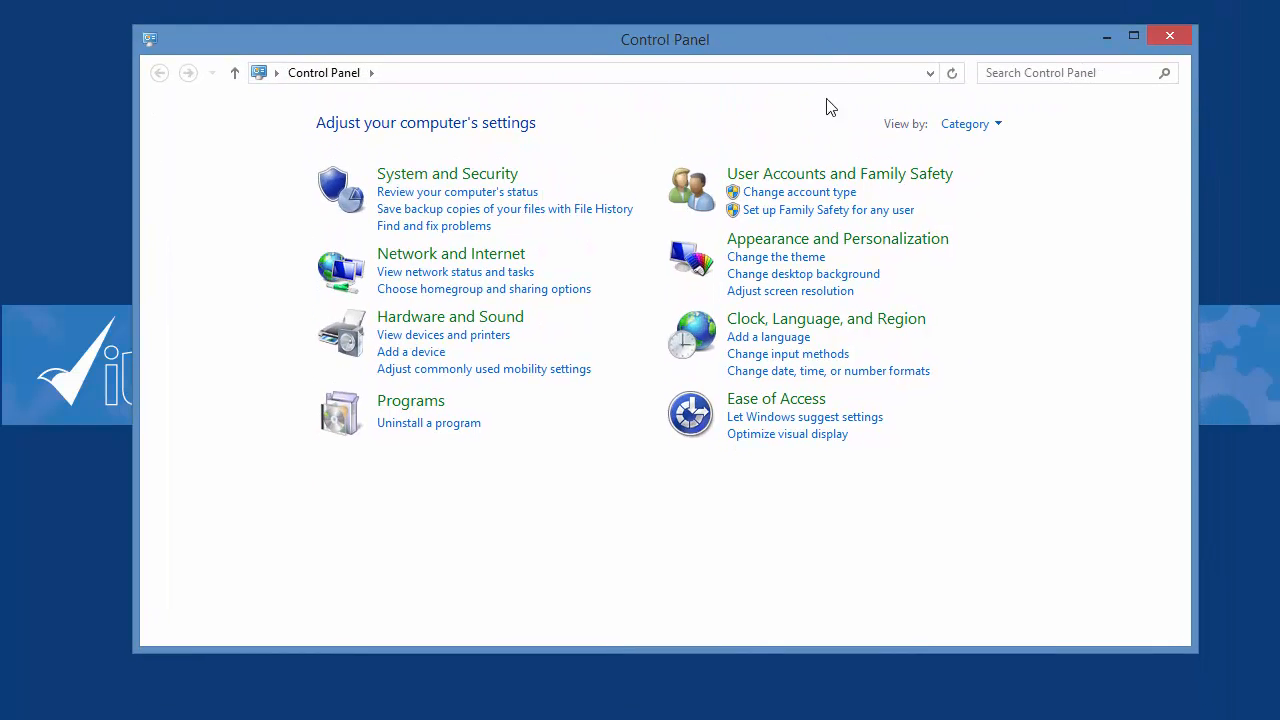
left_click(443, 428)
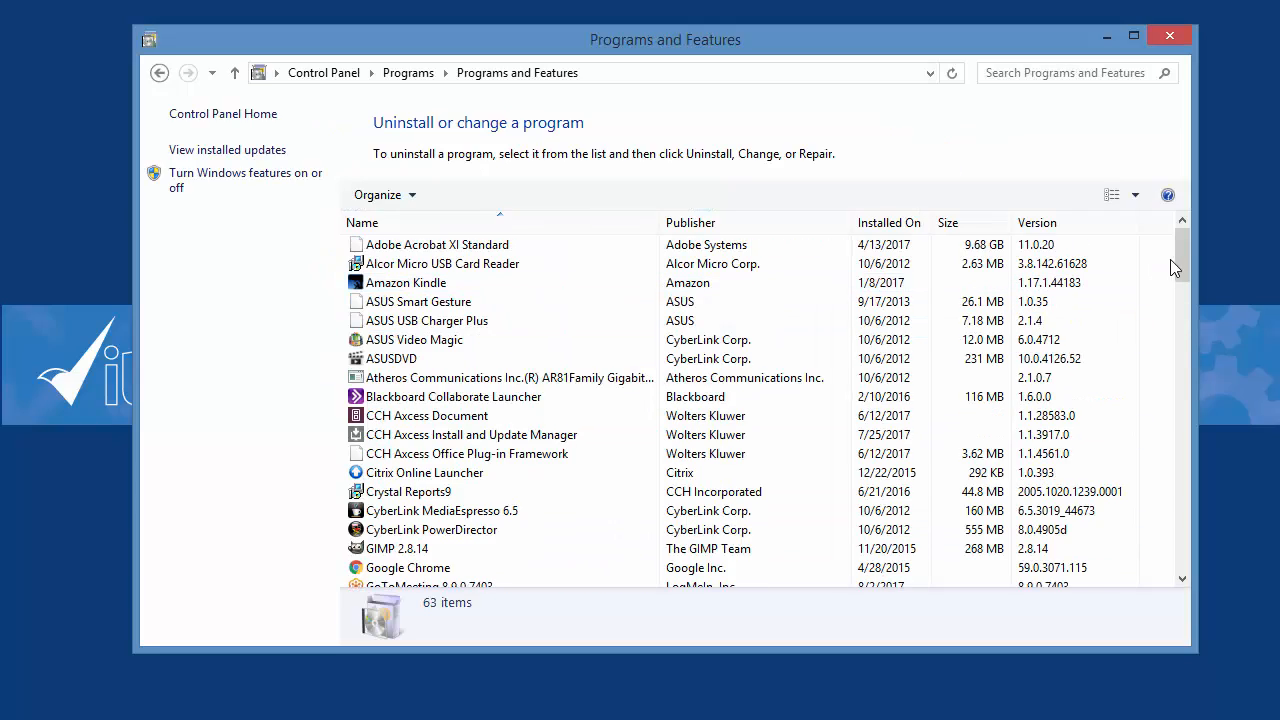
left_click_drag(1182, 250, 1200, 322)
left_click(390, 456)
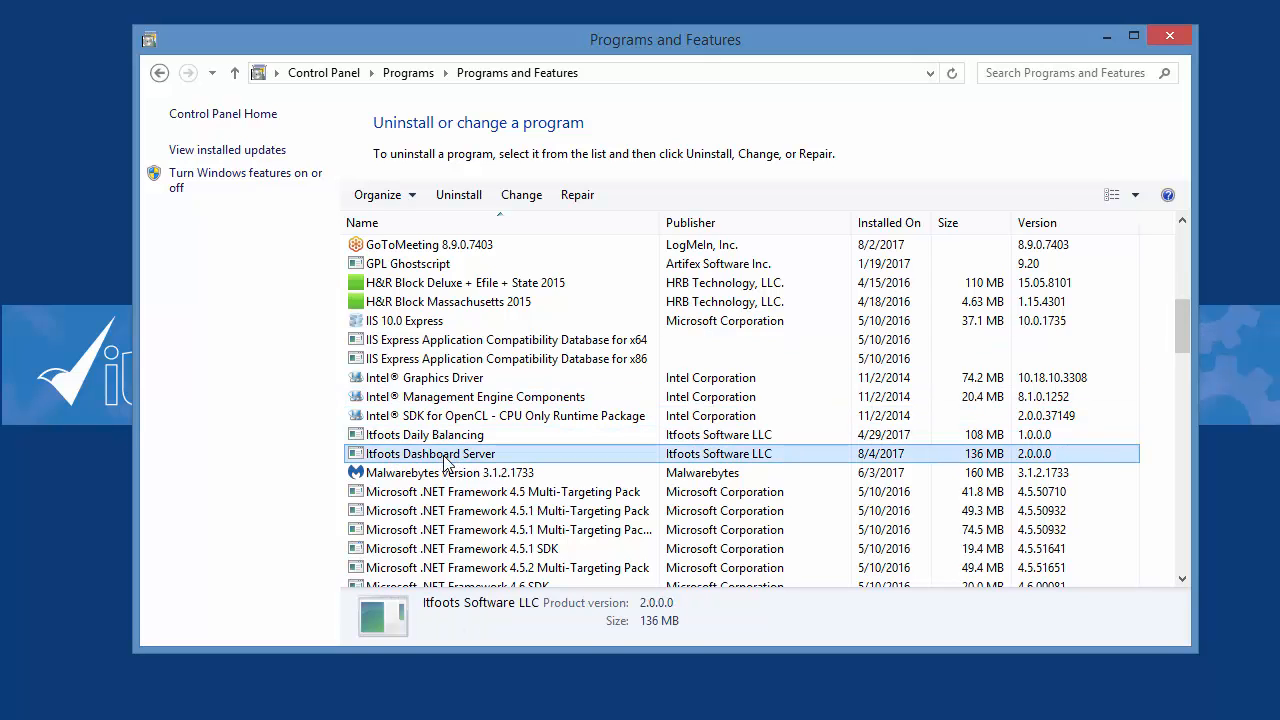
right_click(446, 459)
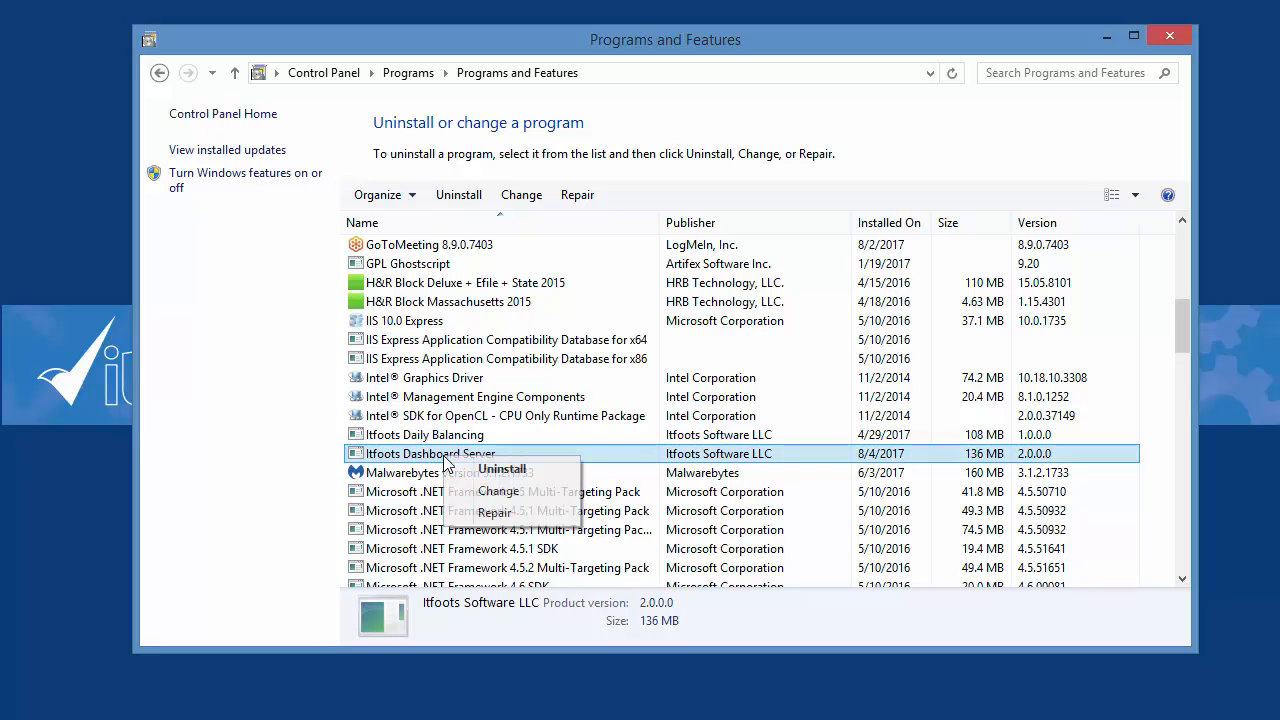
left_click(495, 470)
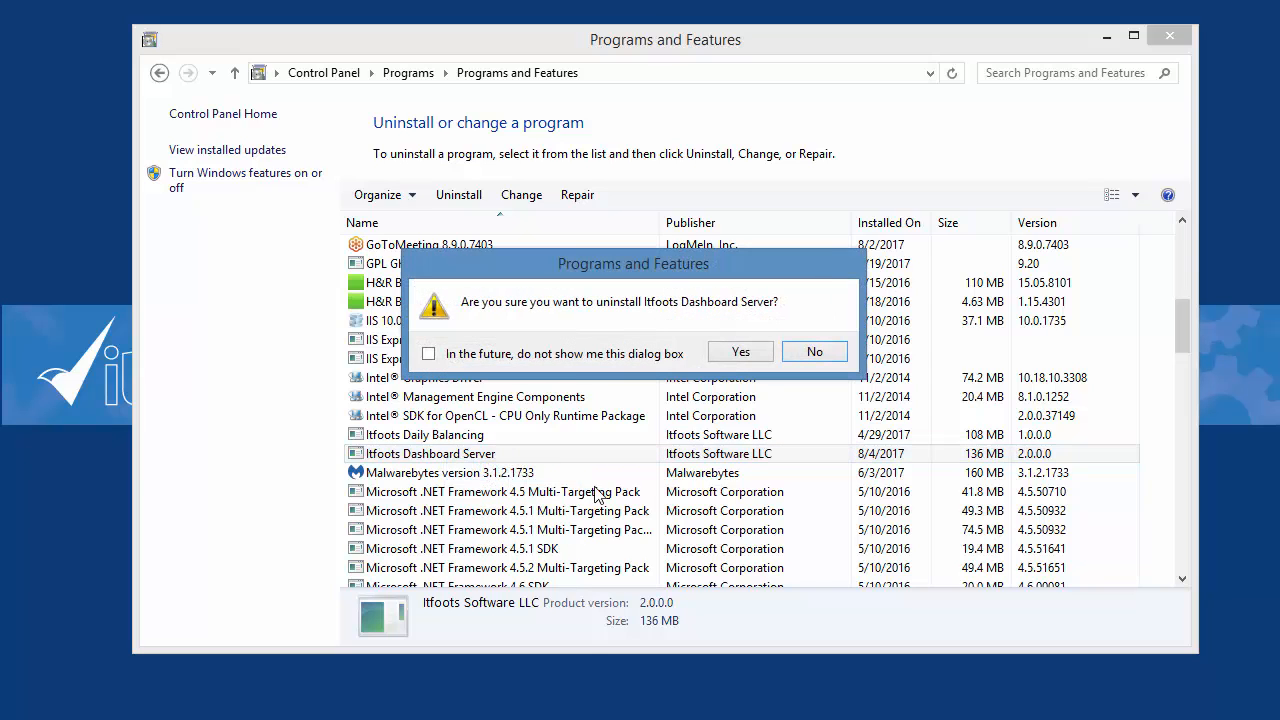
left_click(740, 358)
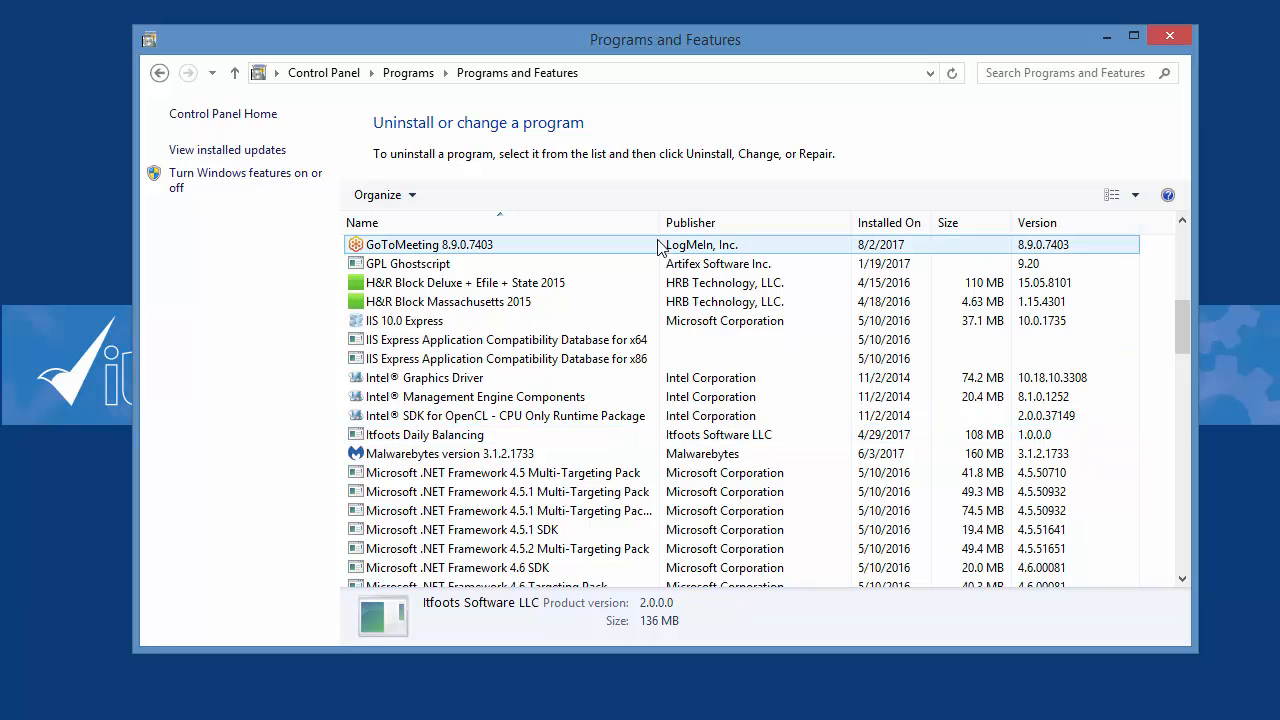
left_click(1107, 40)
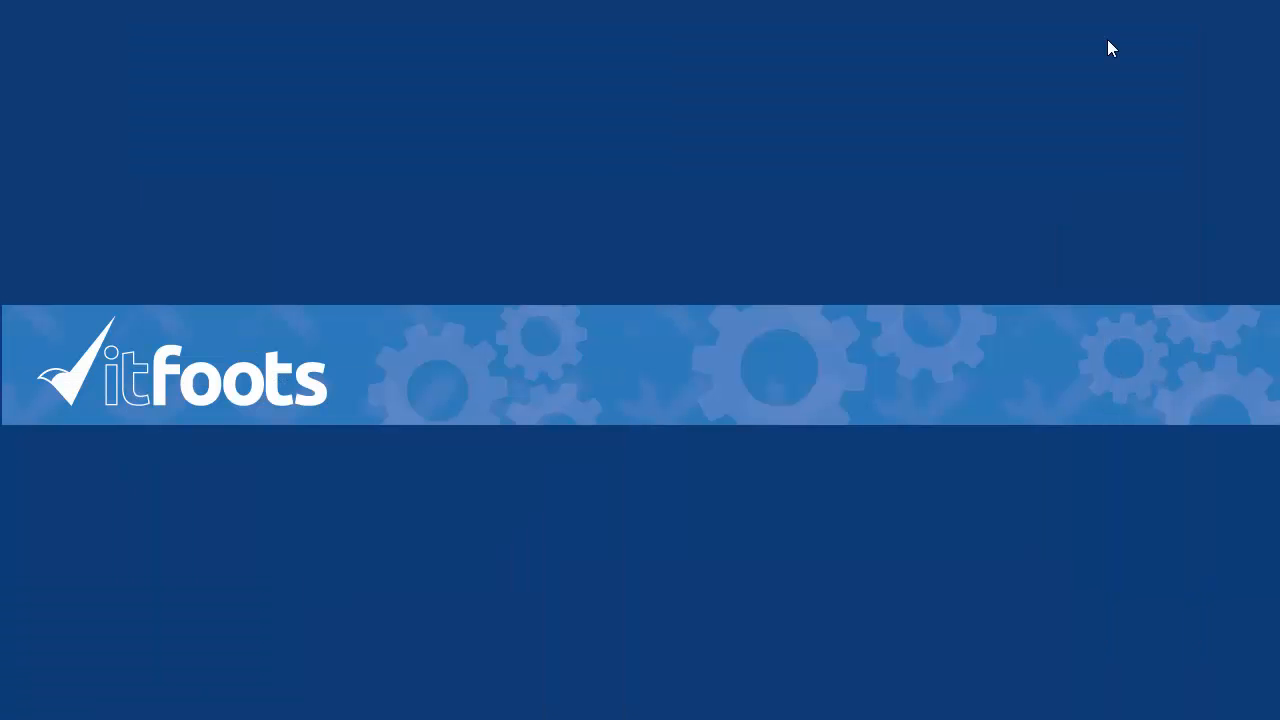
Check the Itfoots Software LLC folder under Program Files (x86) for any leftover Dashboard Server folder
mouse_move(693, 719)
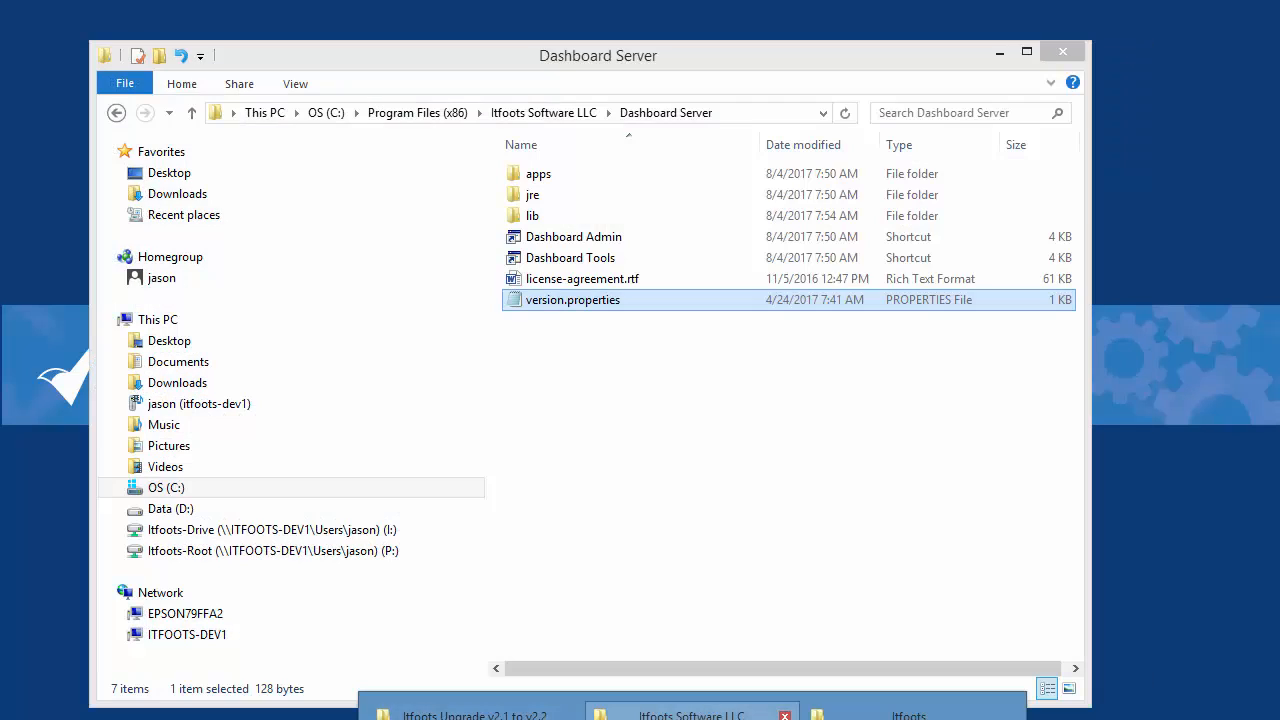
left_click(693, 714)
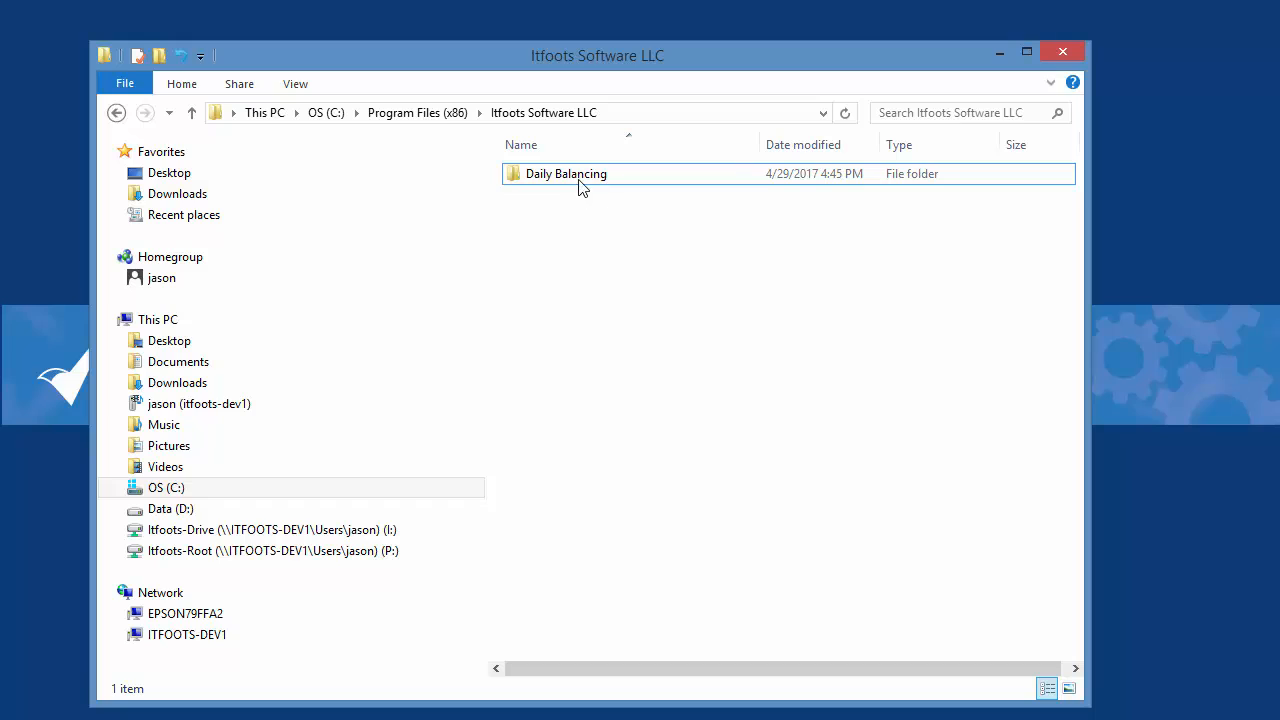
left_click(585, 178)
left_click(633, 259)
left_click(1000, 51)
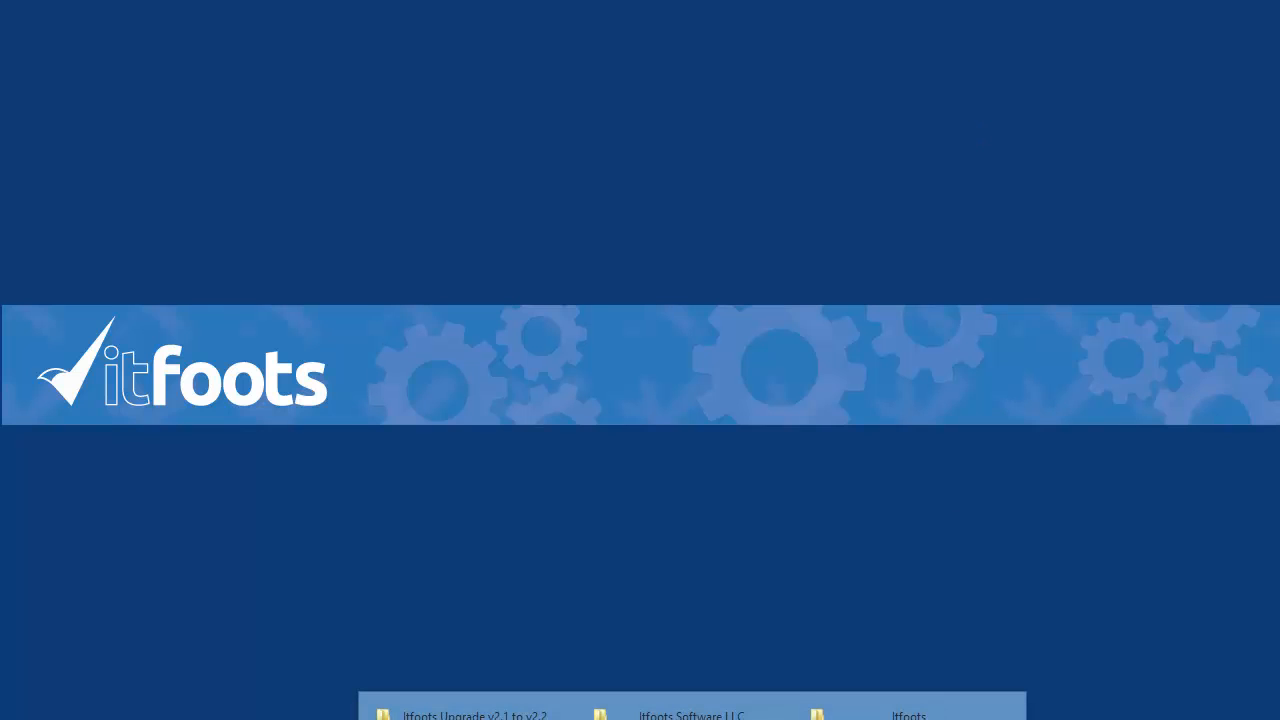
left_click(692, 715)
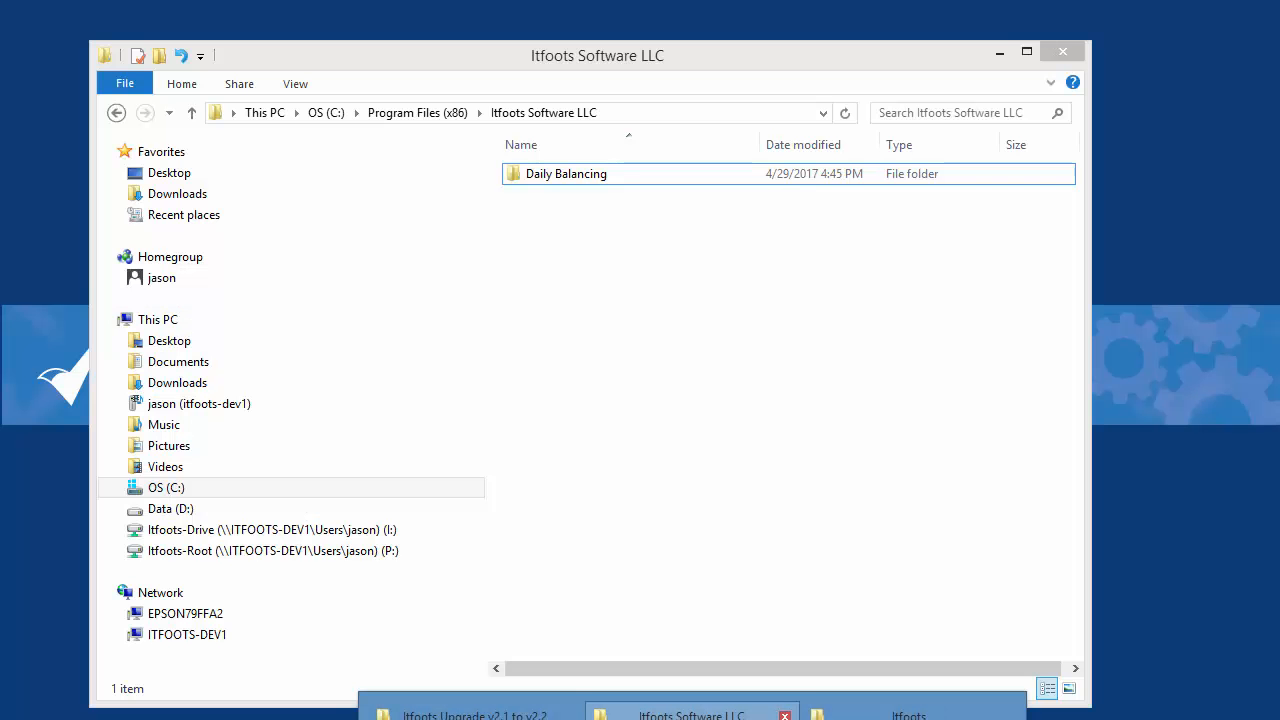
Launch the dashboard-server-v2.2beta-win64.msi installer from the Itfoots Upgrade v2.1 to v2.2 folder
left_click(480, 712)
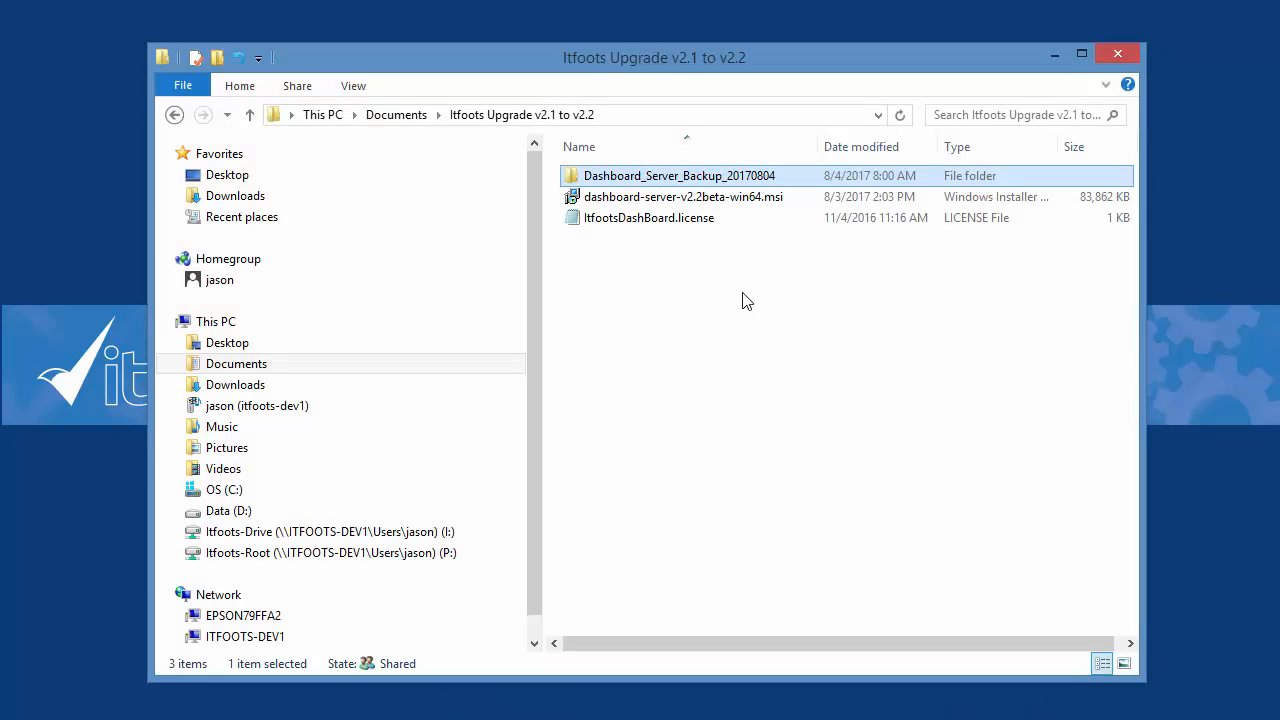
left_click_drag(824, 141, 850, 143)
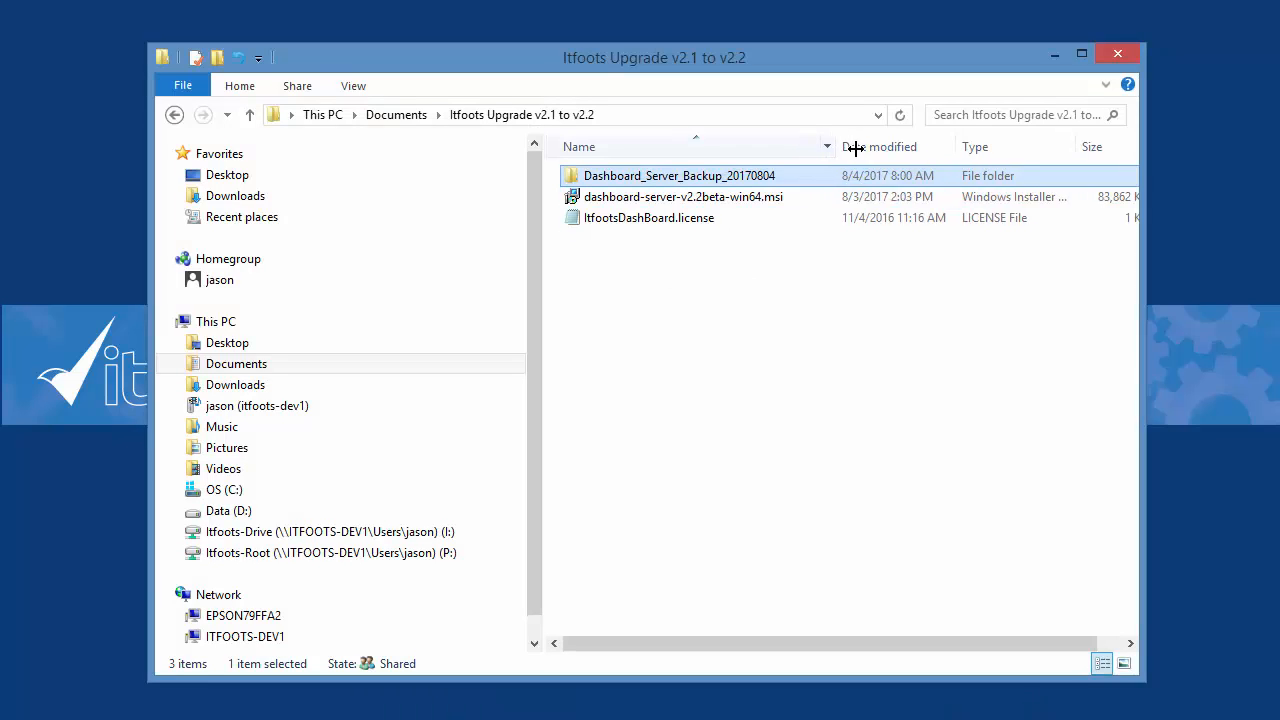
left_click(677, 203)
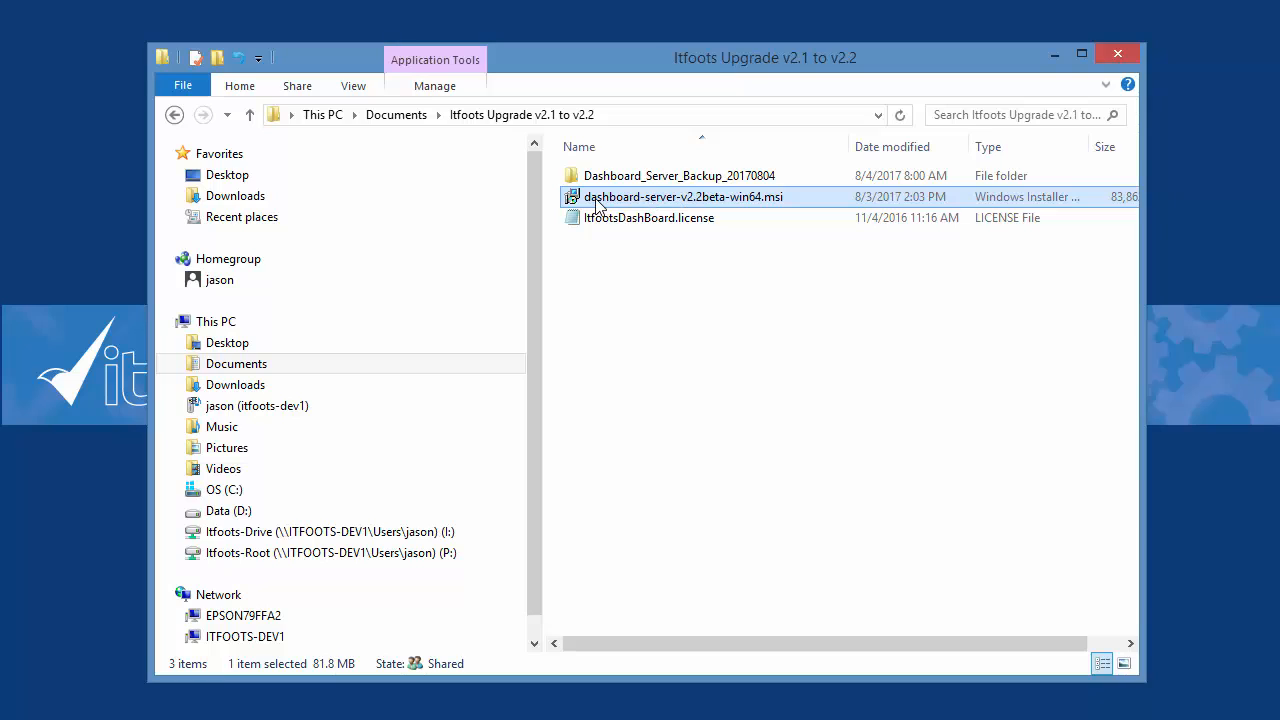
double_click(745, 200)
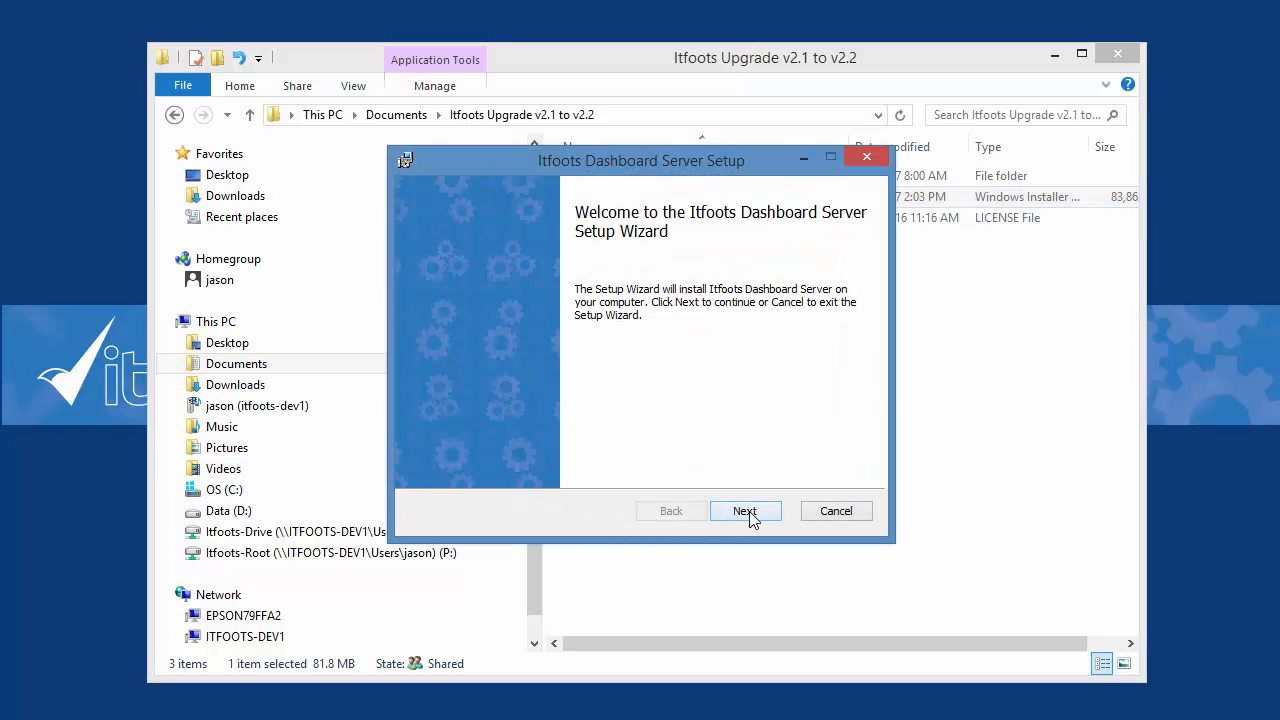
Install Itfoots Dashboard Server with the license terms accepted and the Typical setup type, acknowledge the directory info, and finish the wizard
left_click(745, 511)
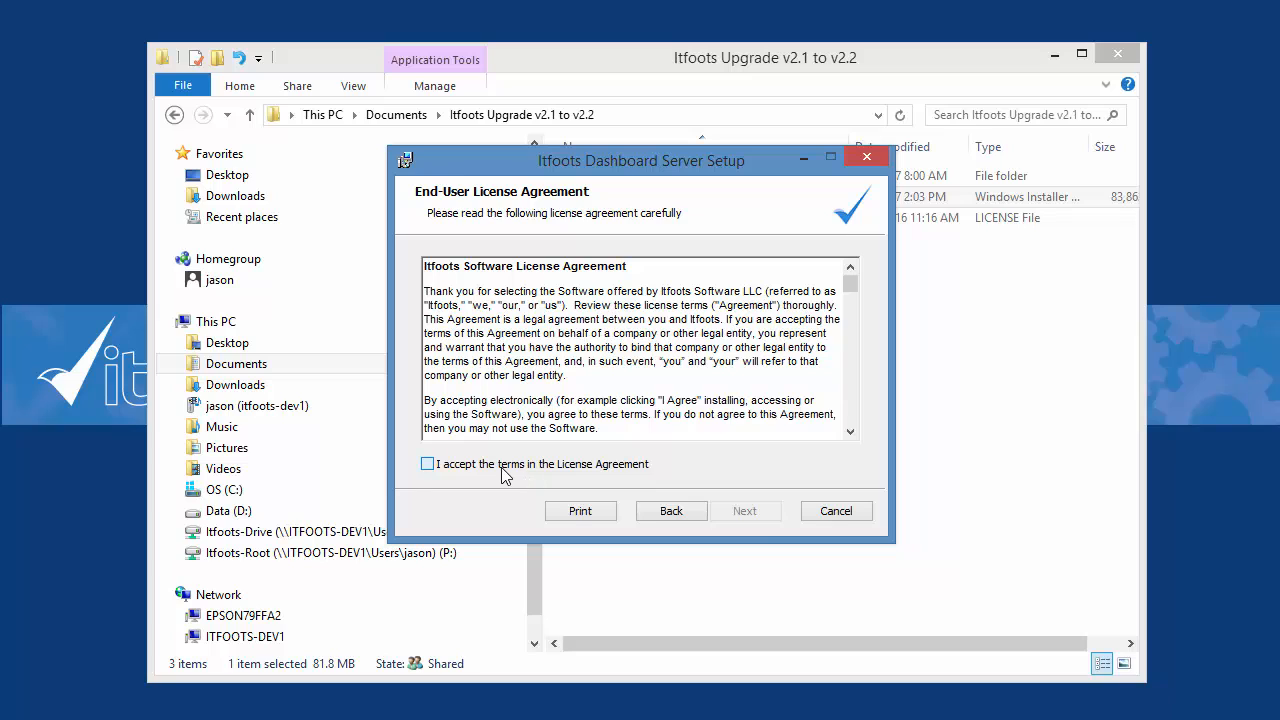
left_click(427, 464)
left_click(764, 520)
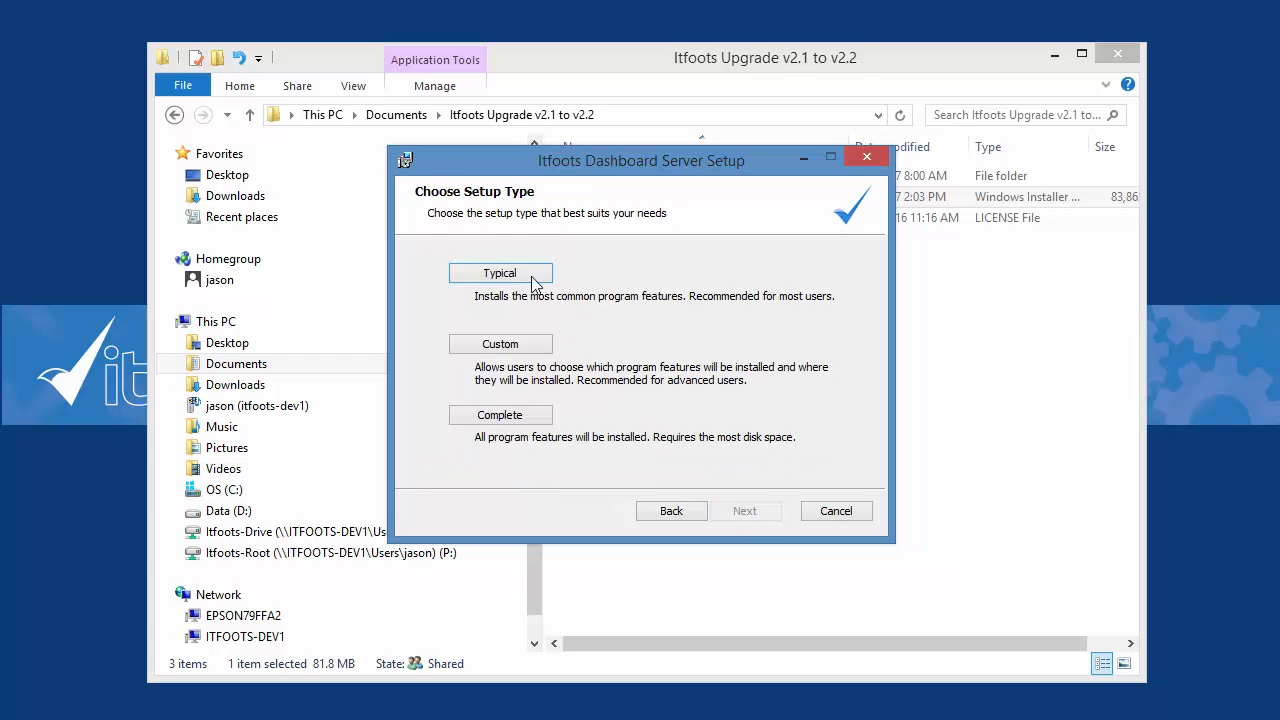
left_click(513, 274)
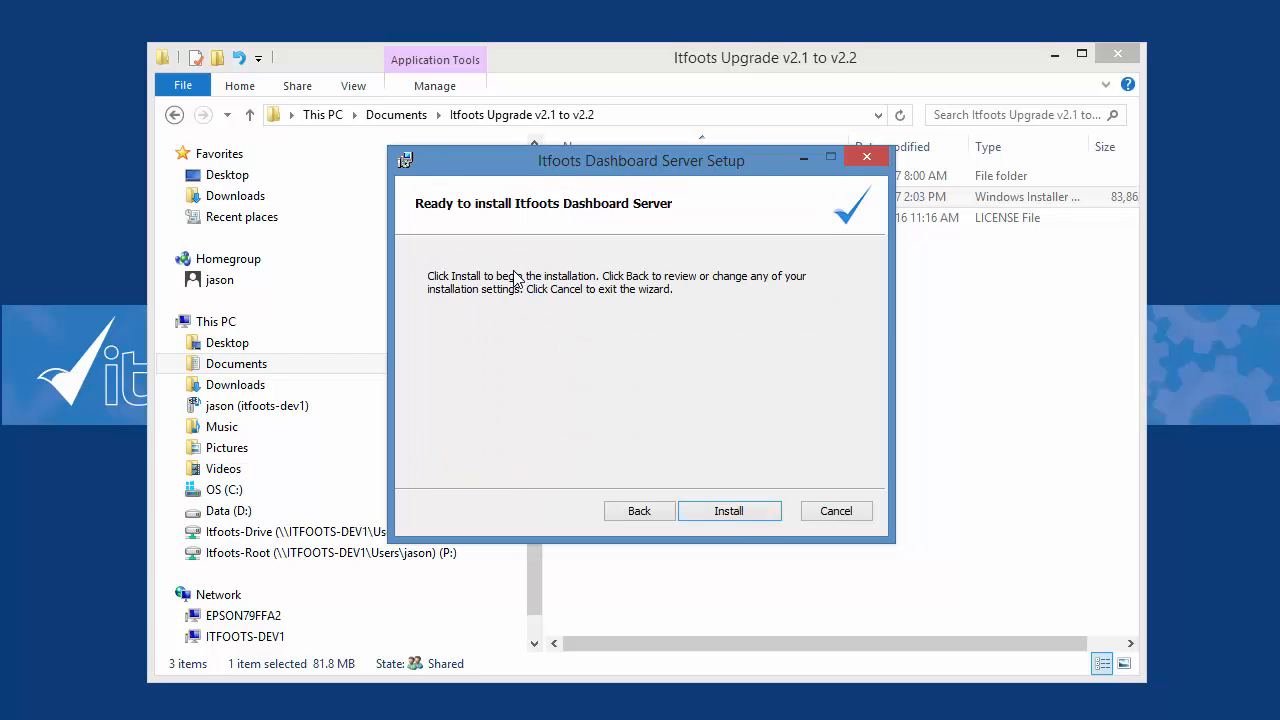
left_click(728, 511)
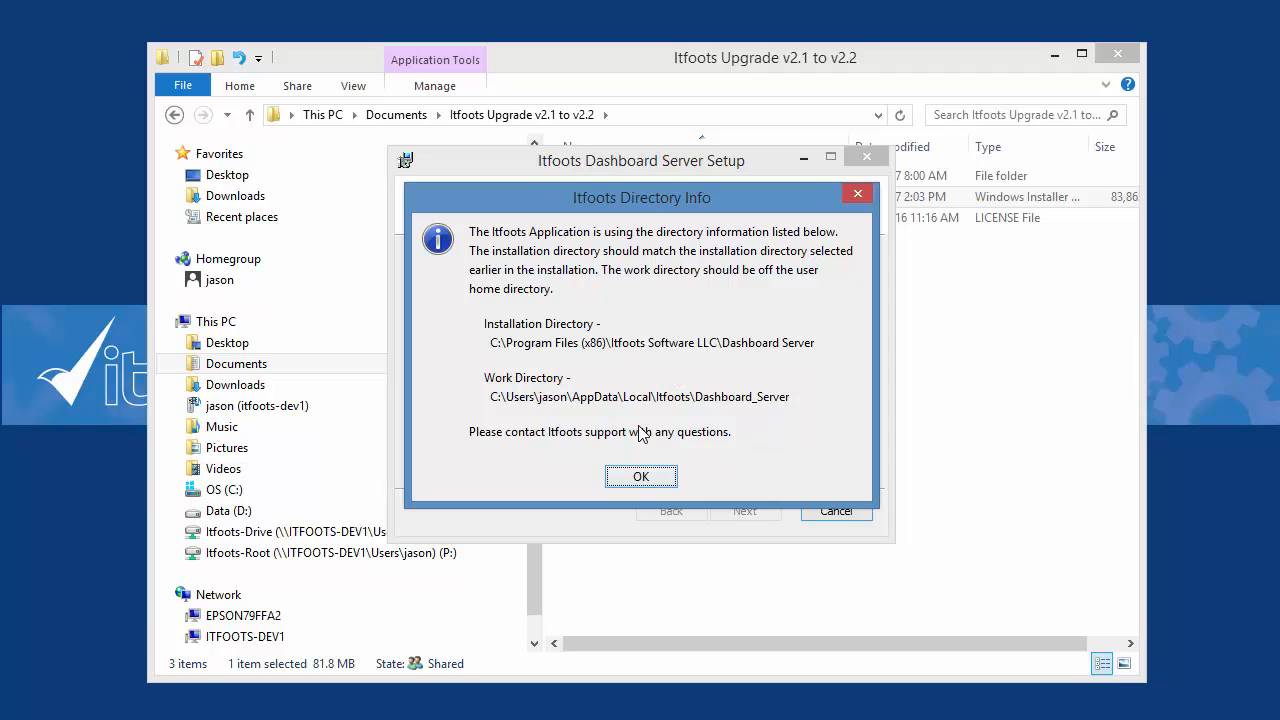
left_click(641, 477)
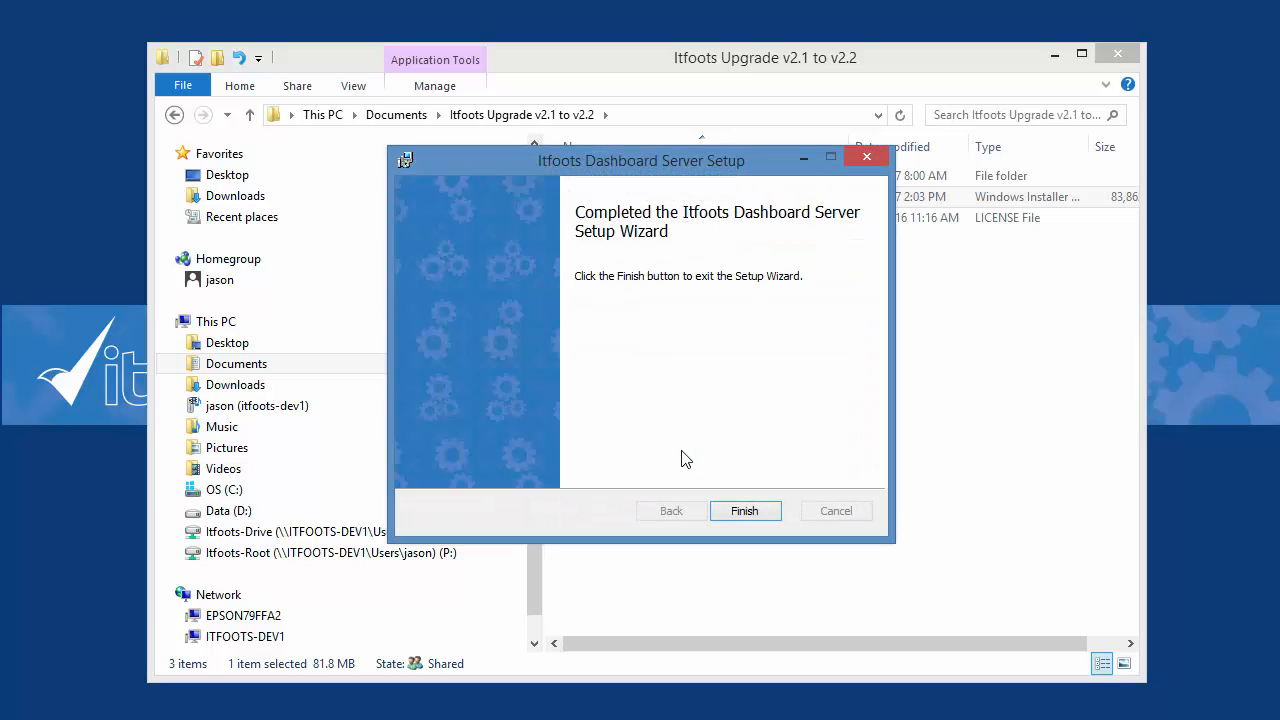
left_click(746, 515)
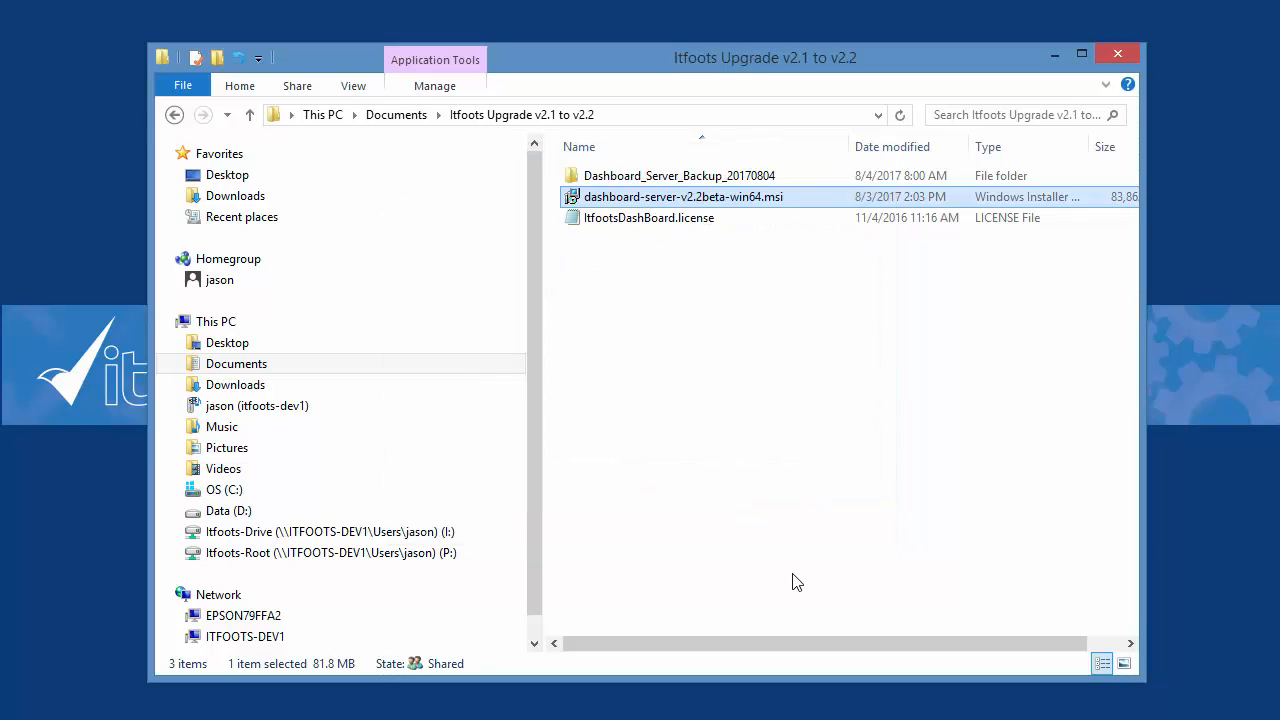
Open the bin folder of the new Dashboard_Server directory under AppData\Local\Itfoots
left_click(692, 719)
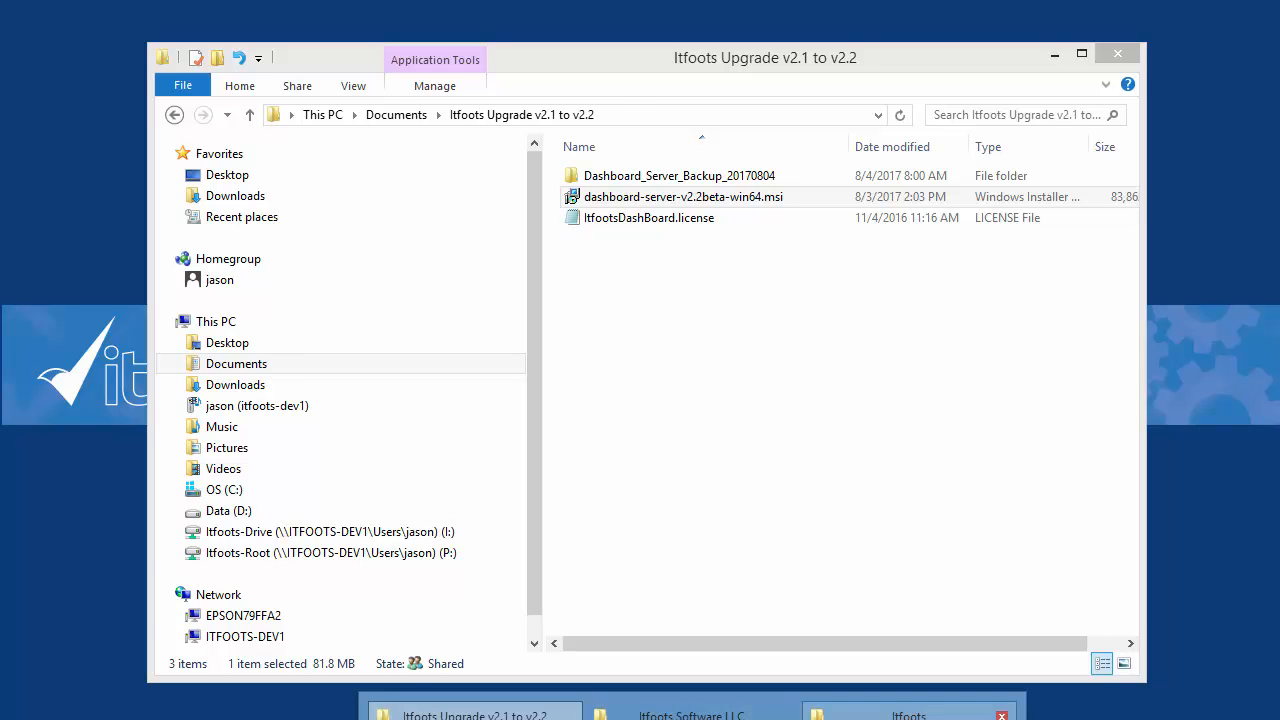
left_click(908, 712)
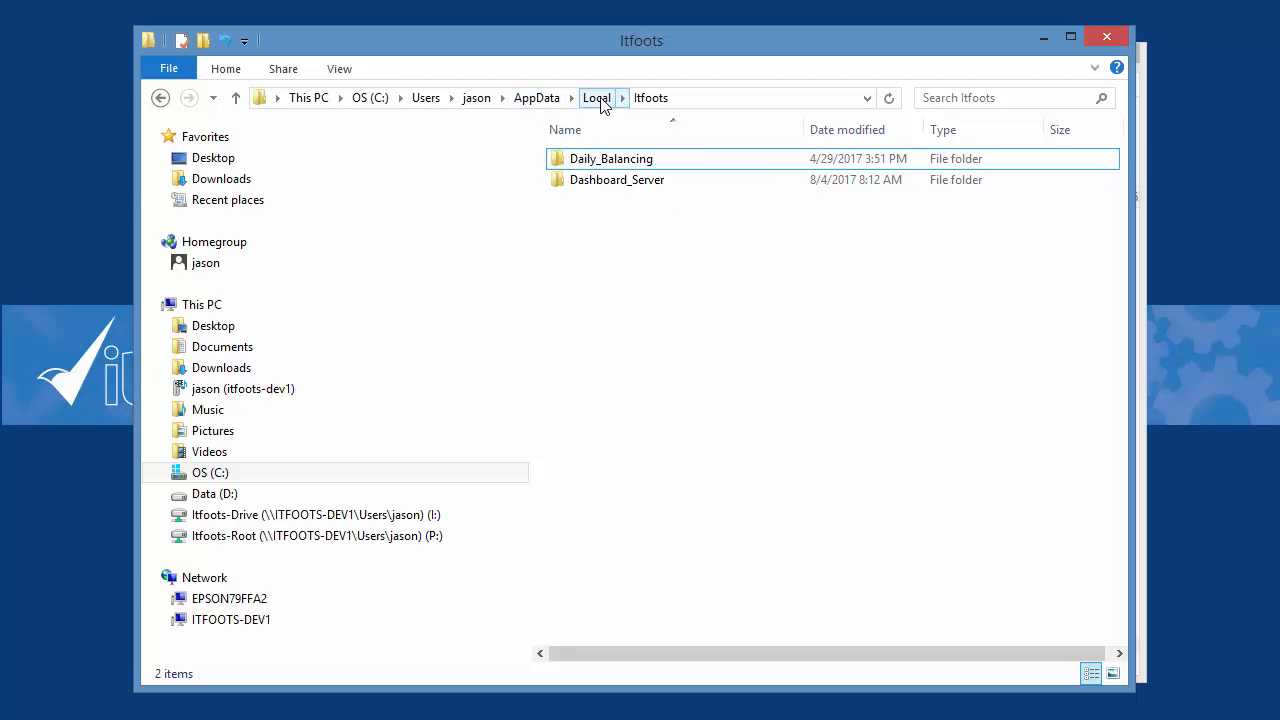
left_click(618, 186)
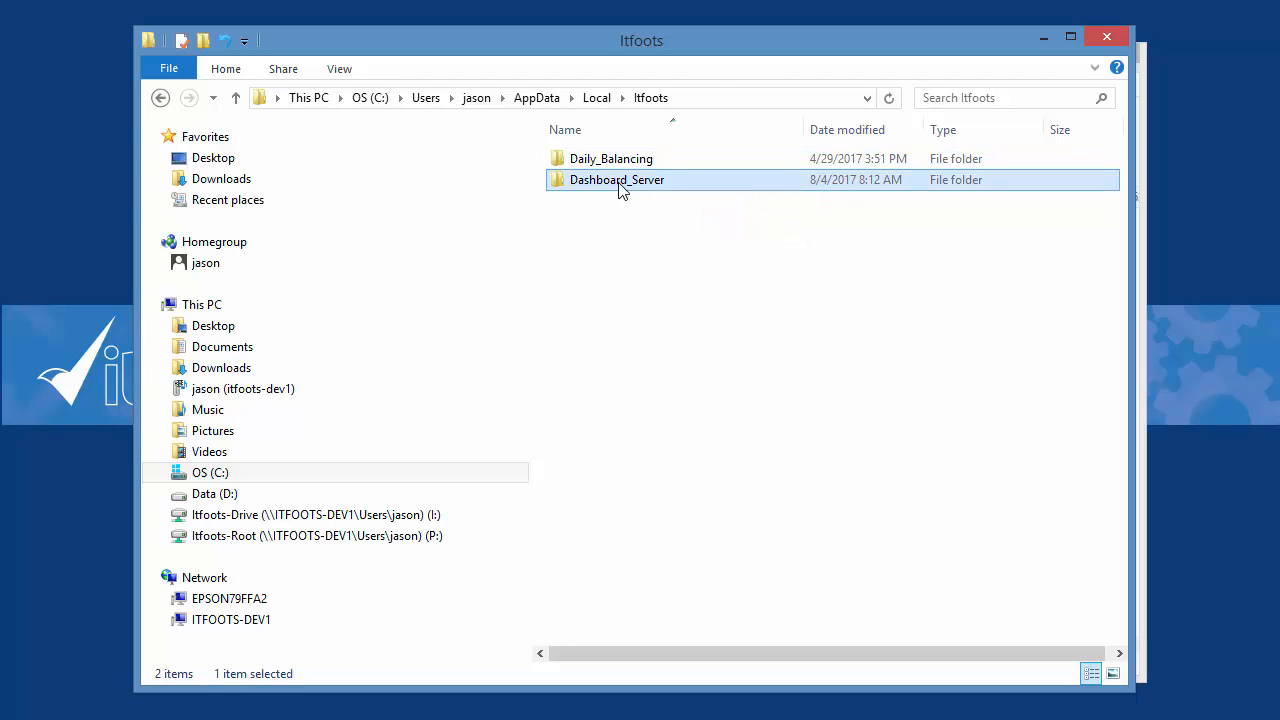
double_click(620, 188)
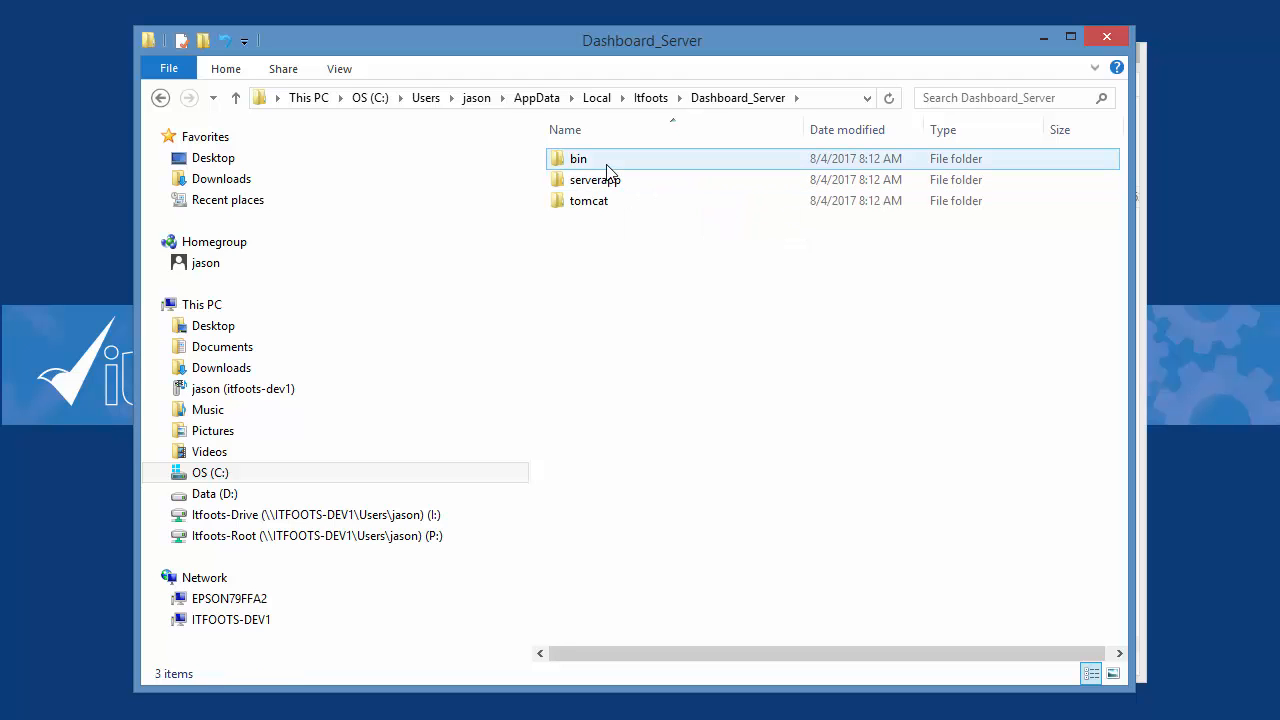
double_click(607, 170)
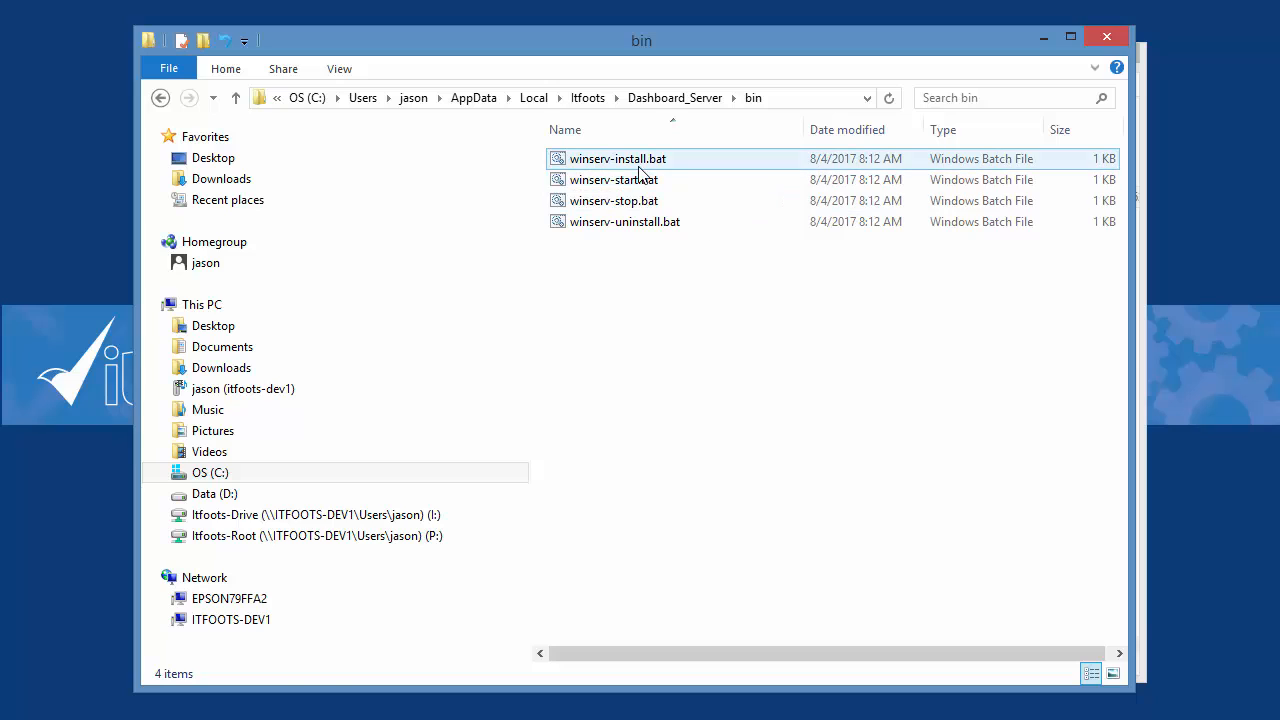
Run winserv-install.bat as administrator, review its output, and dismiss the console window
left_click(639, 165)
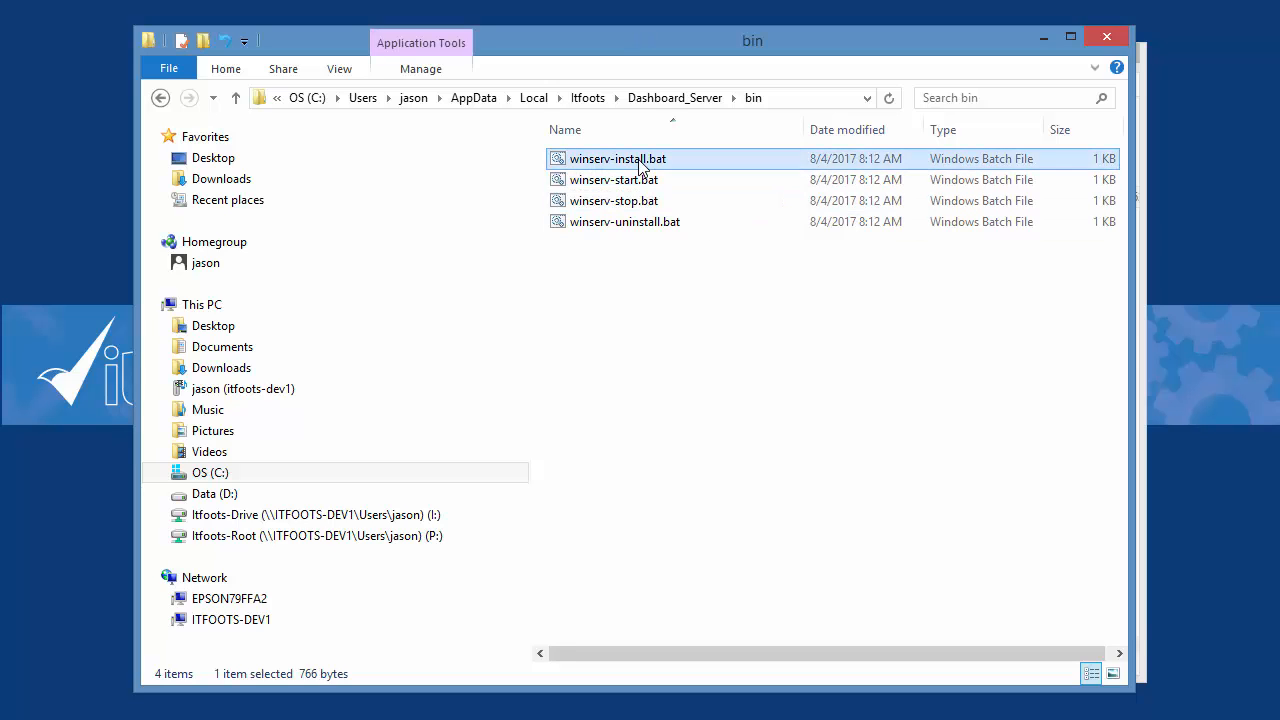
right_click(640, 167)
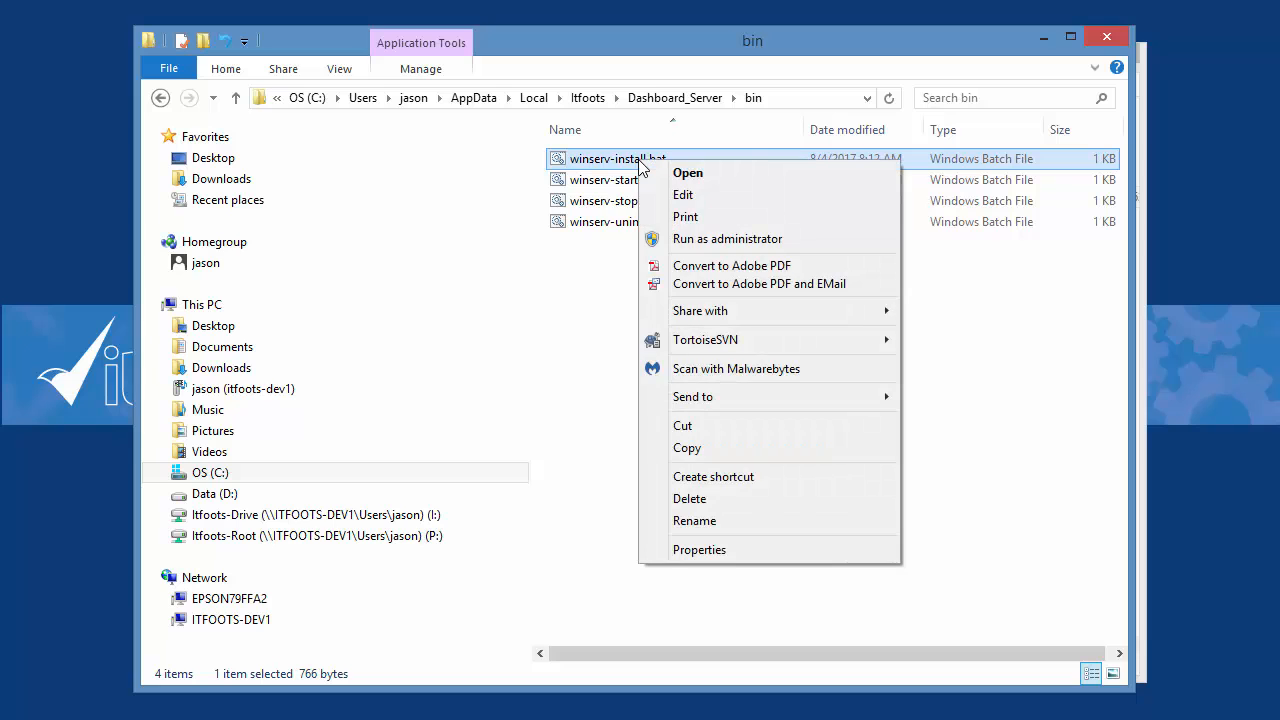
left_click(726, 239)
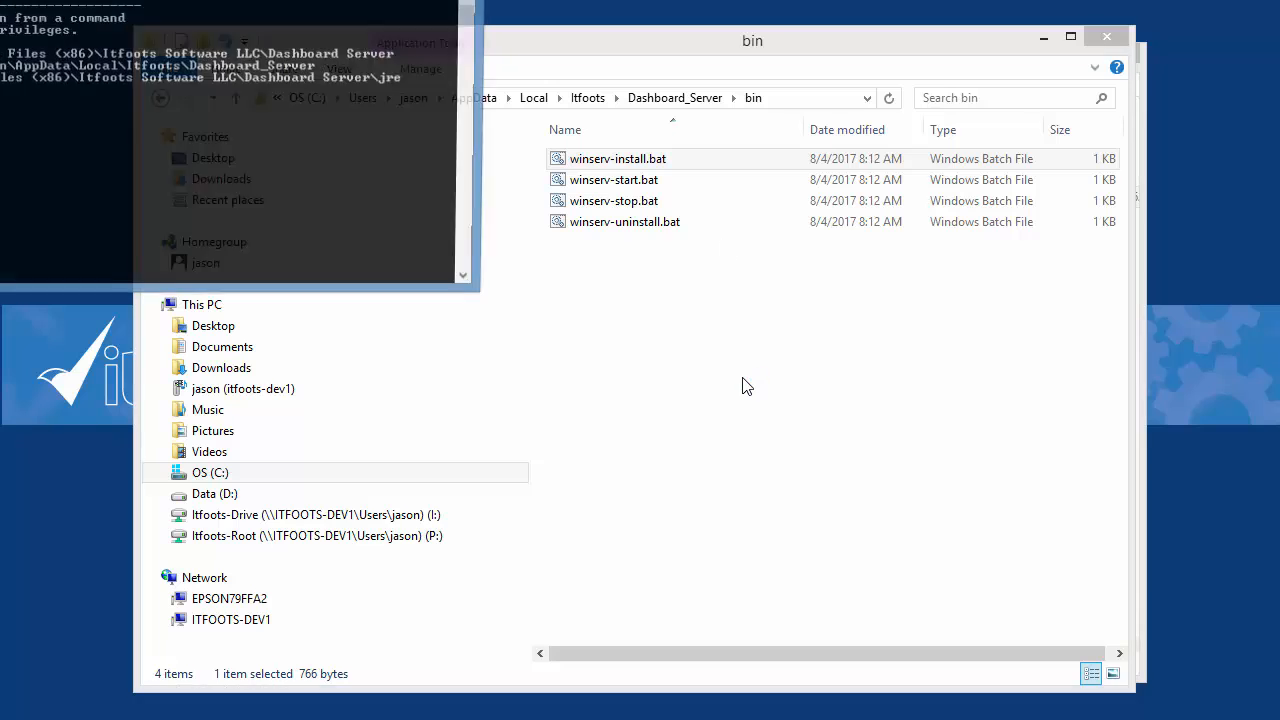
left_click_drag(319, 0, 848, 146)
scroll(557, 191, "up", 1)
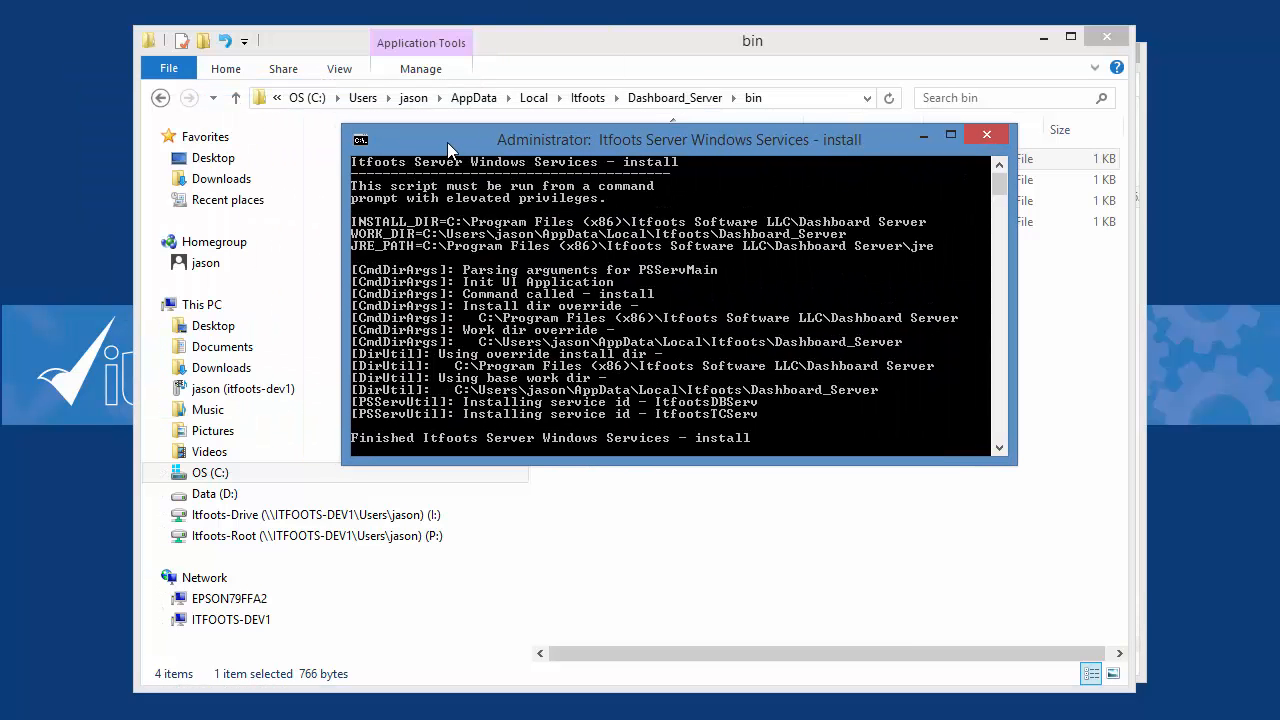
scroll(668, 250, "down", 1)
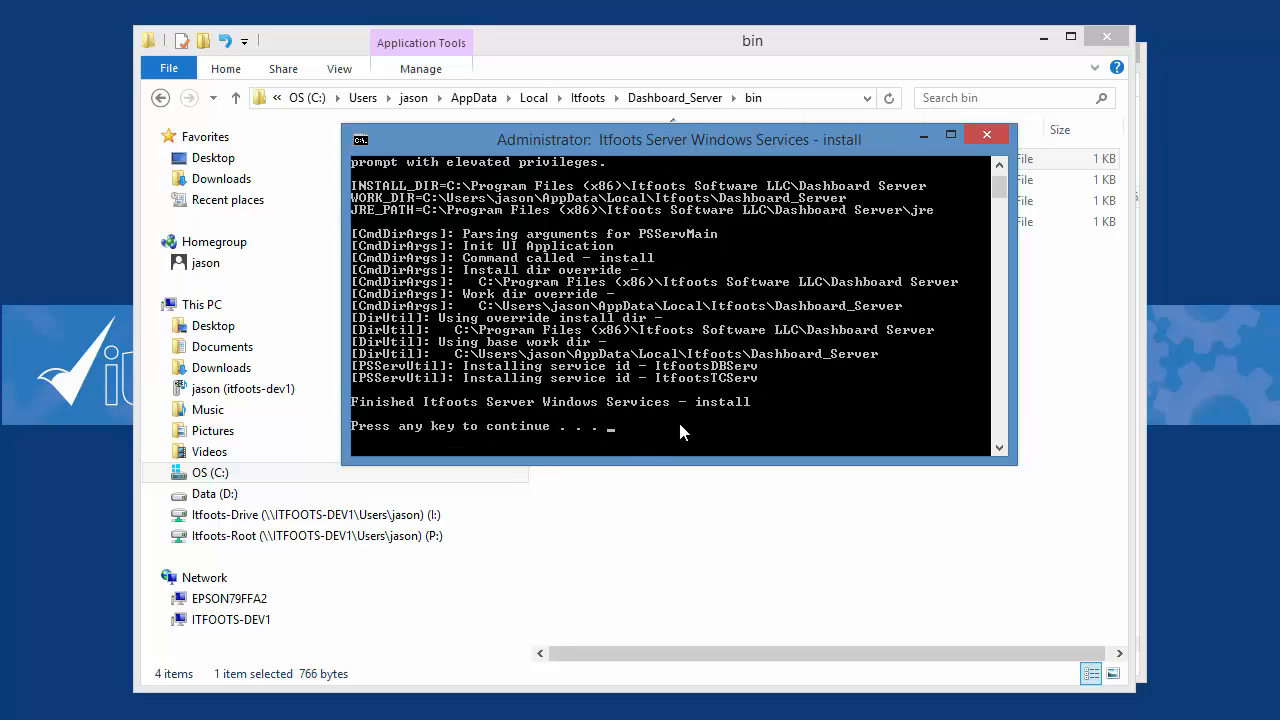
key("Return")
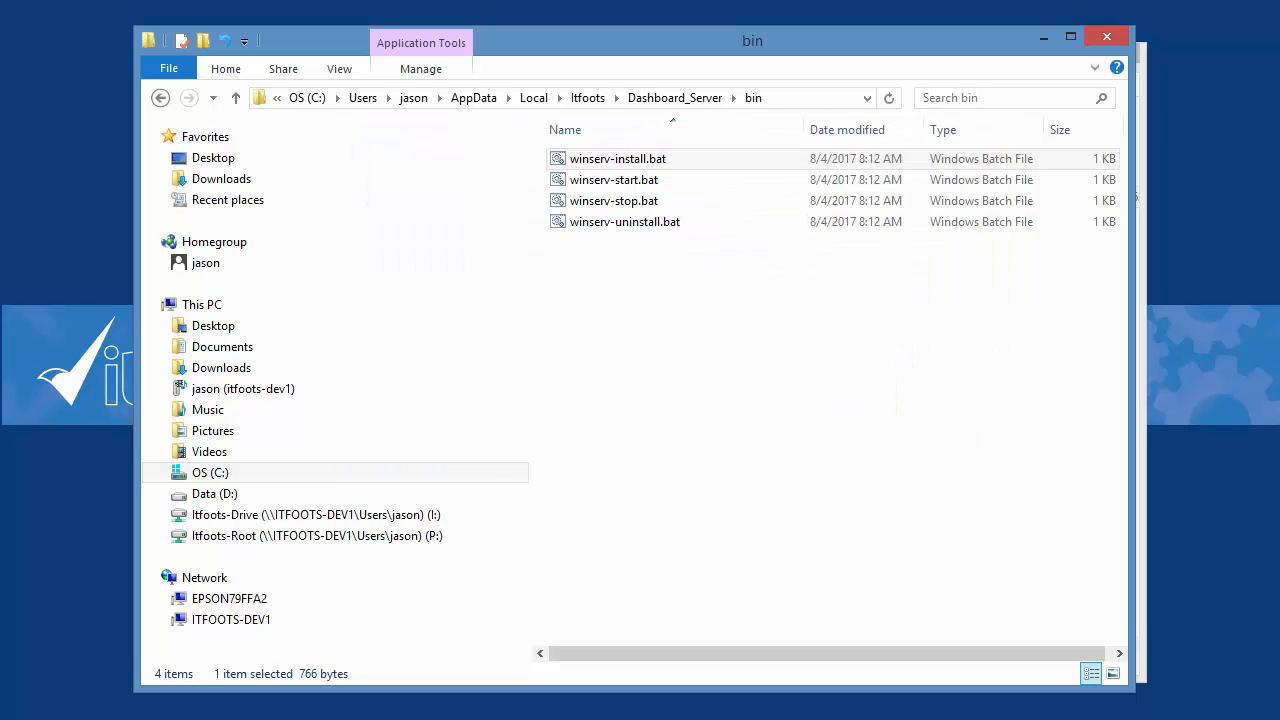
Refresh the Windows Services list and start the Itfoots Tomcat Server and Itfoots Database Server services
left_click(300, 718)
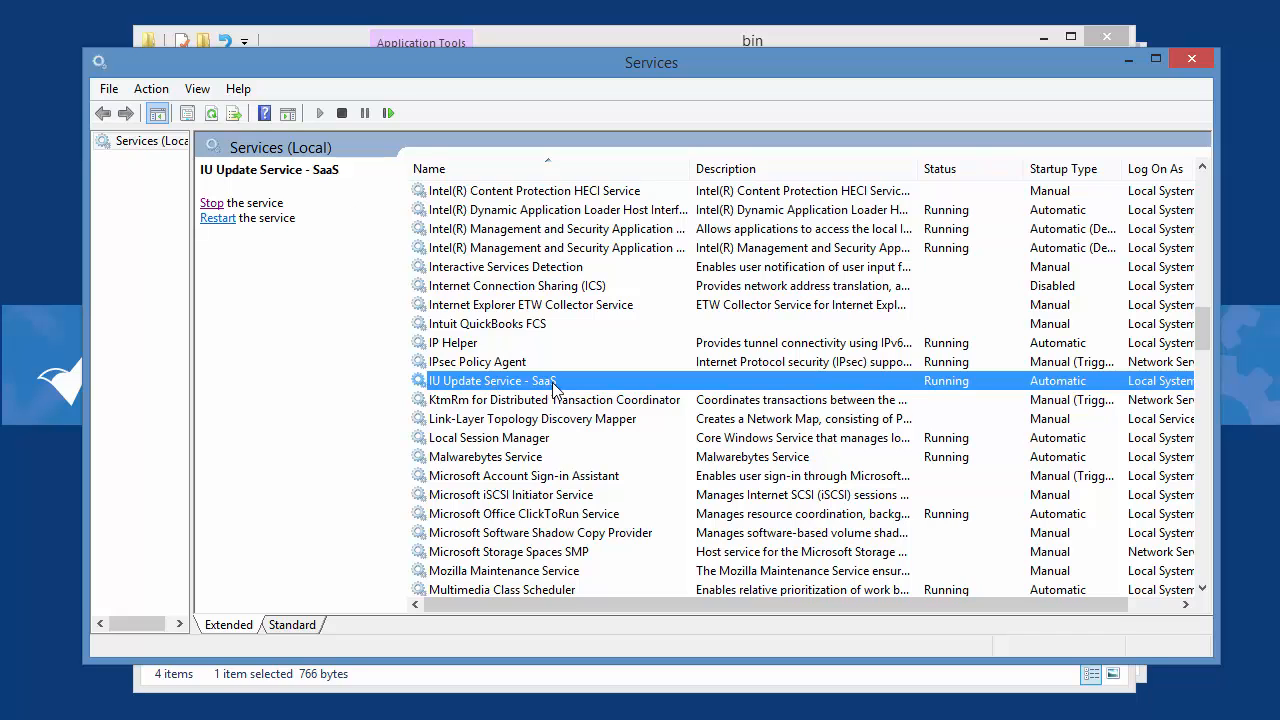
left_click(211, 113)
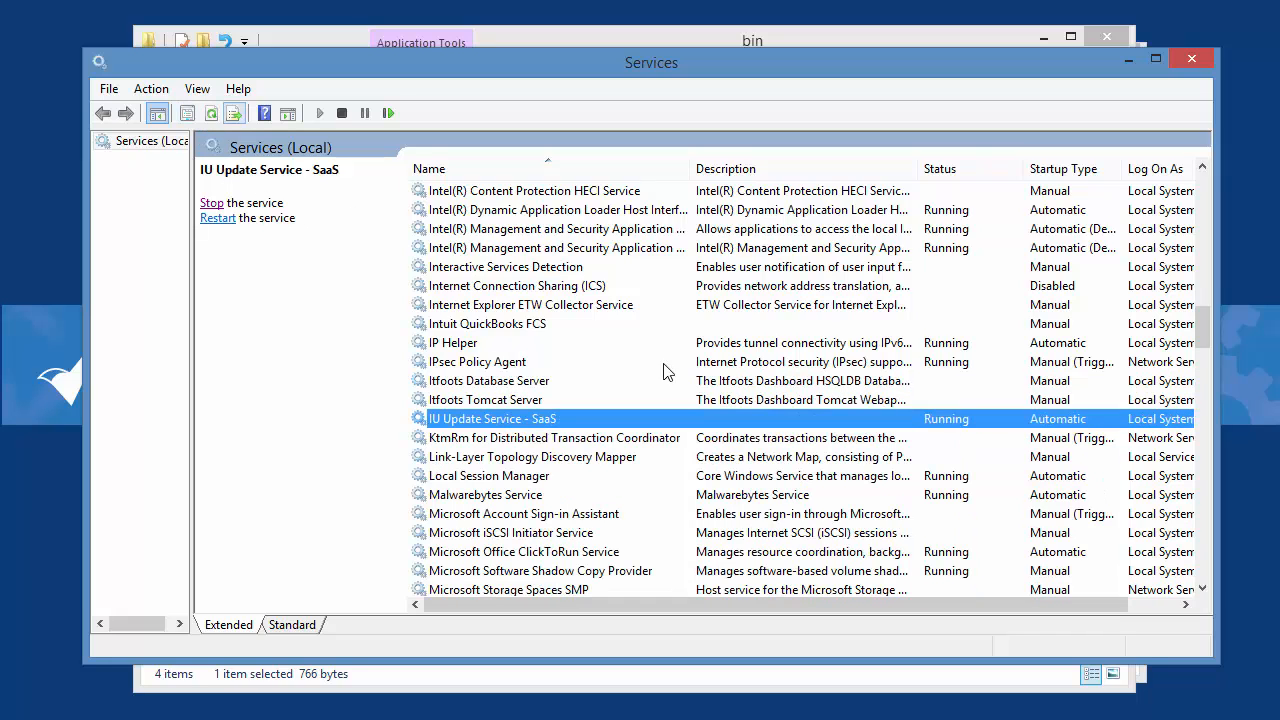
left_click(507, 400)
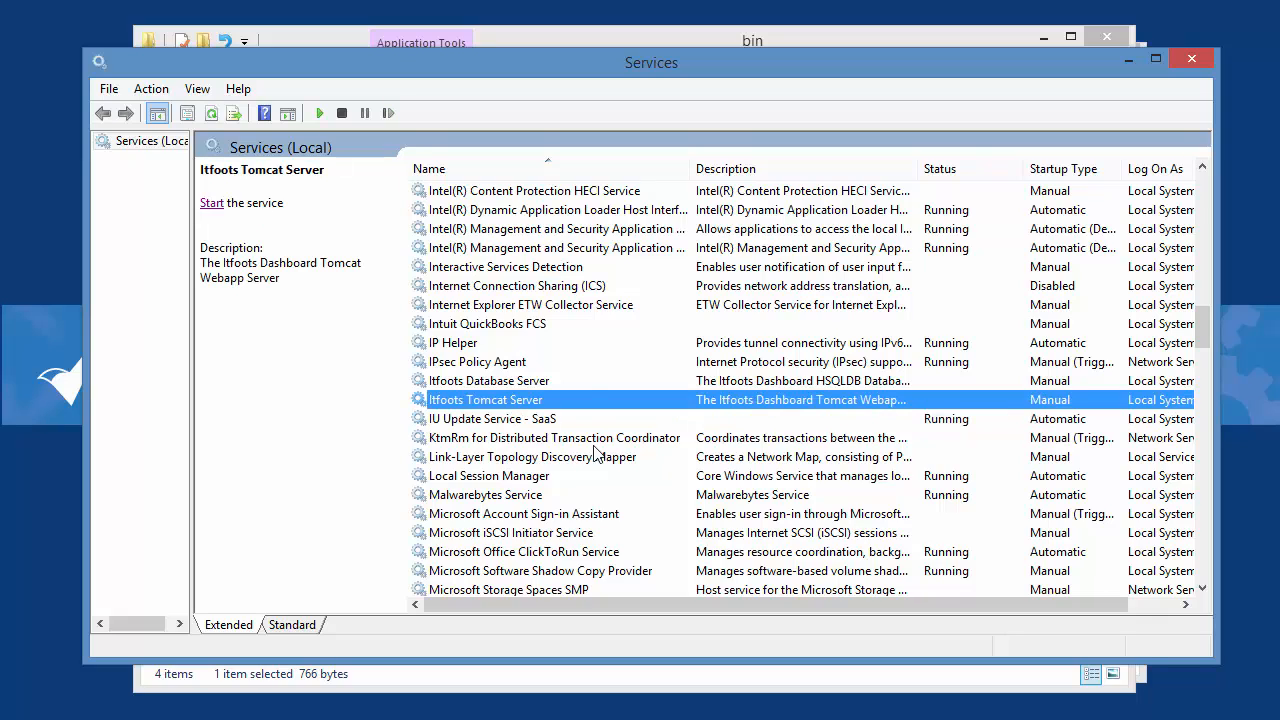
left_click(212, 203)
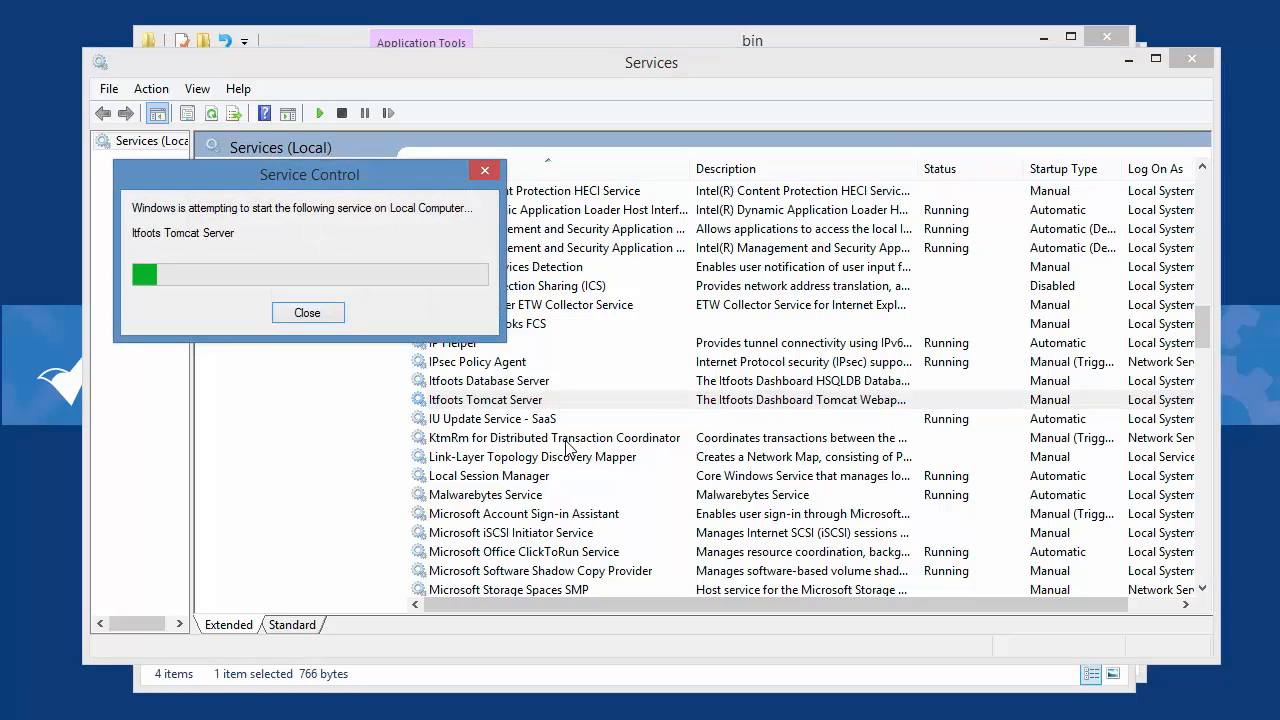
left_click(523, 383)
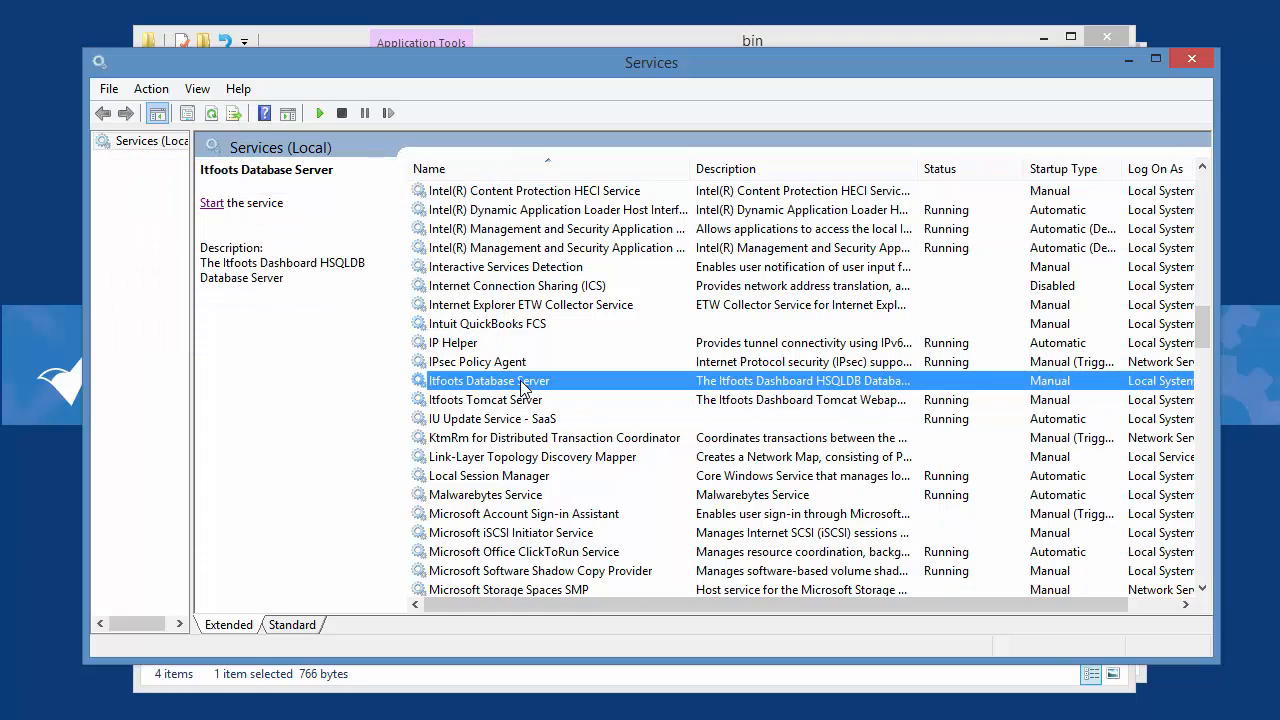
left_click(212, 203)
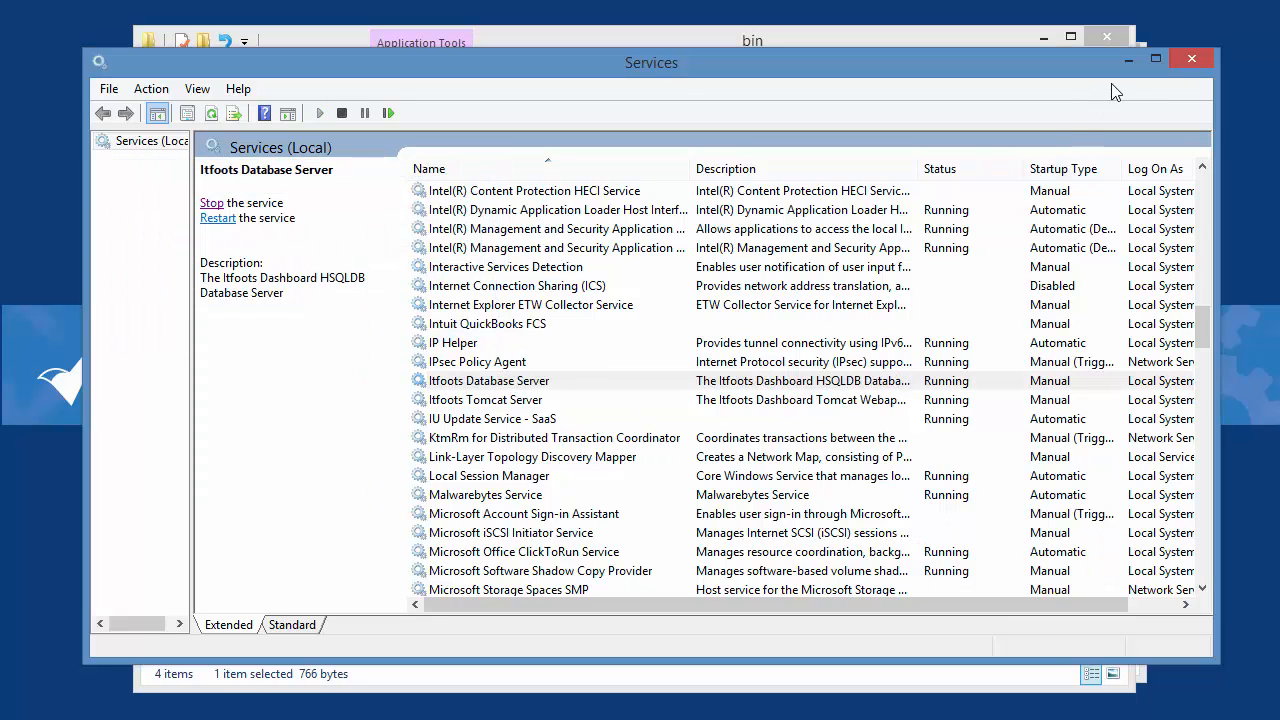
Minimize the Services and Explorer windows and place the Dashboard Admin and Dashboard Tools shortcuts side by side on the open desktop
left_click(1129, 62)
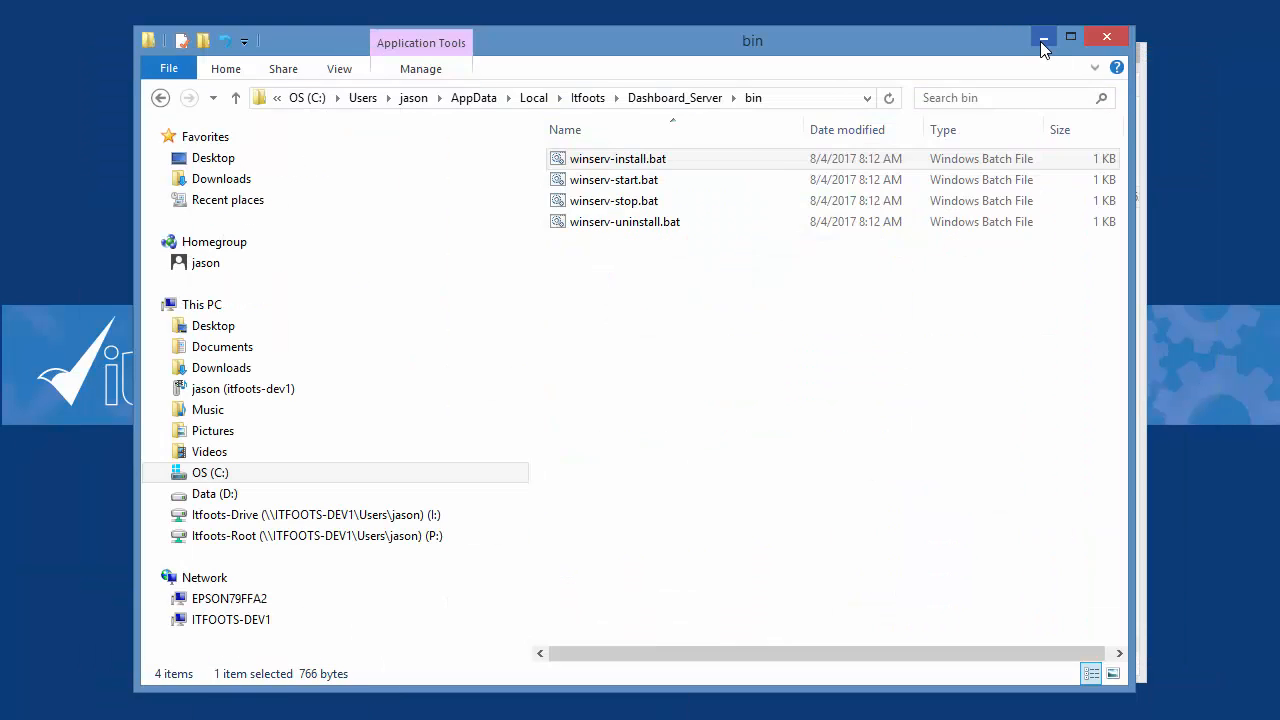
left_click(1042, 39)
left_click(1057, 57)
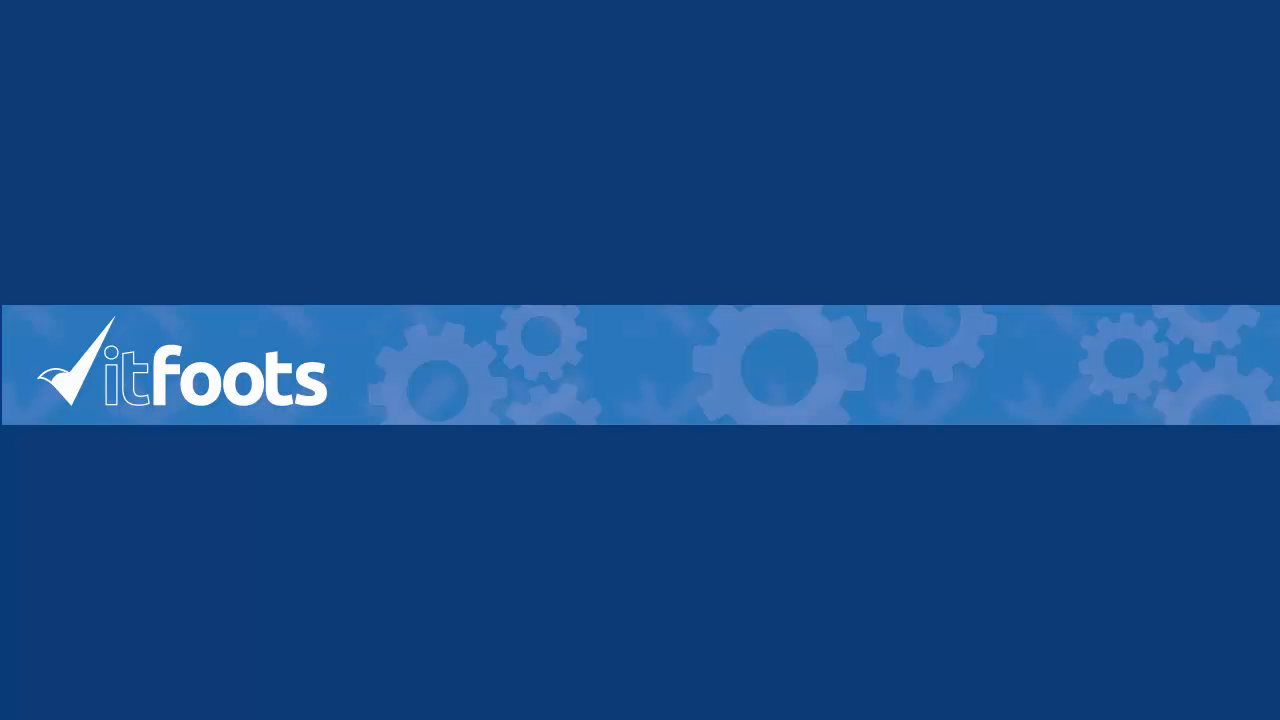
left_click_drag(0, 573, 372, 586)
left_click_drag(0, 450, 470, 621)
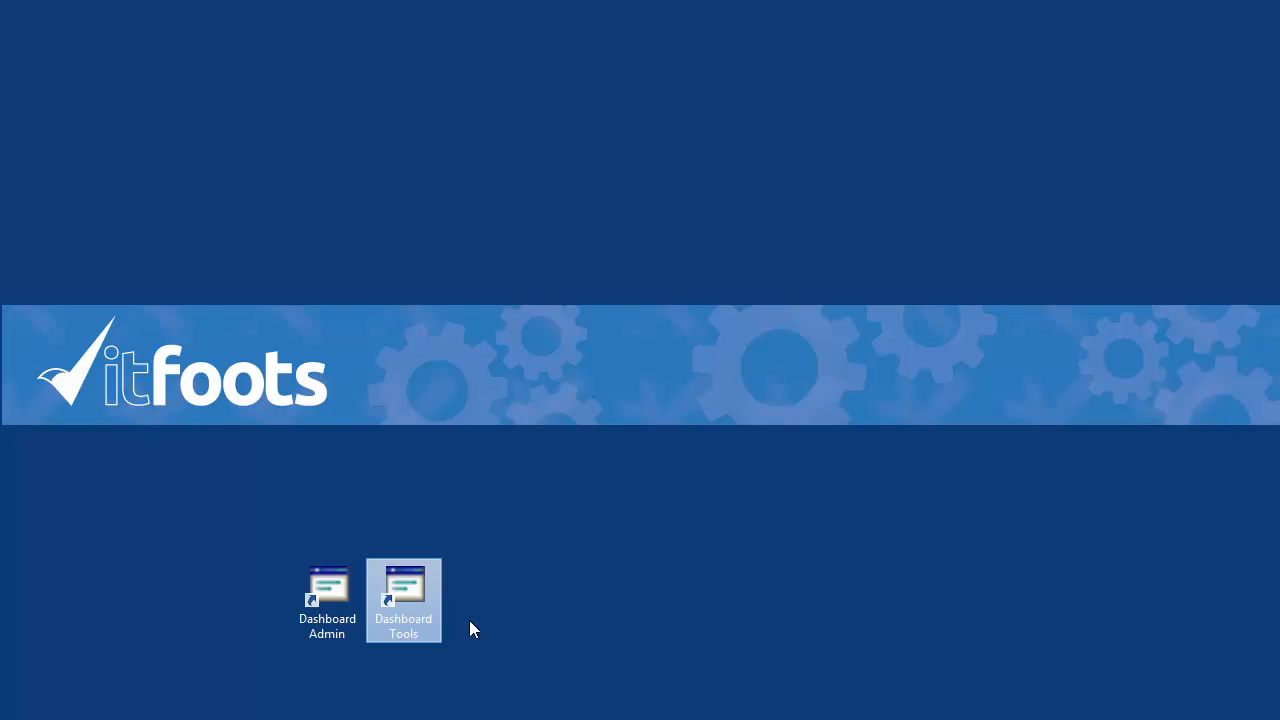
Open Dashboard Admin and update the license with ItfootsDashBoard.license from the Documents folder Itfoots Upgrade v2.1 to v2.2
left_click(328, 605)
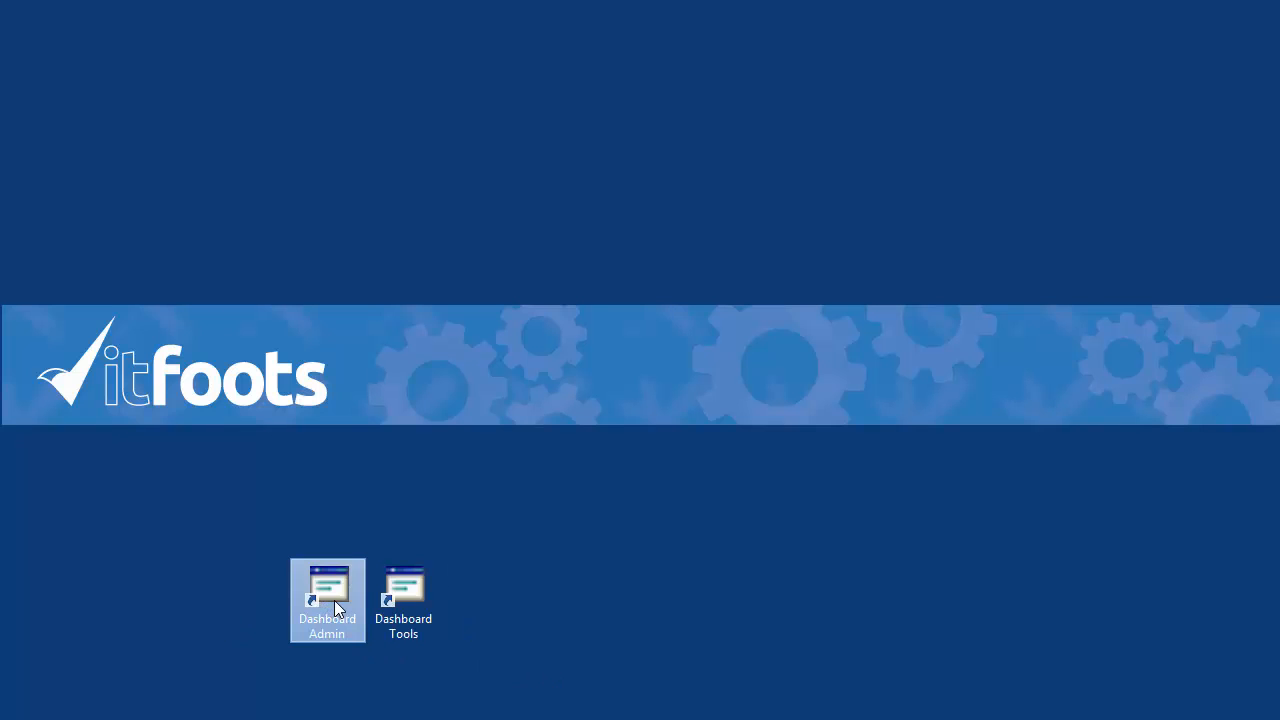
double_click(334, 600)
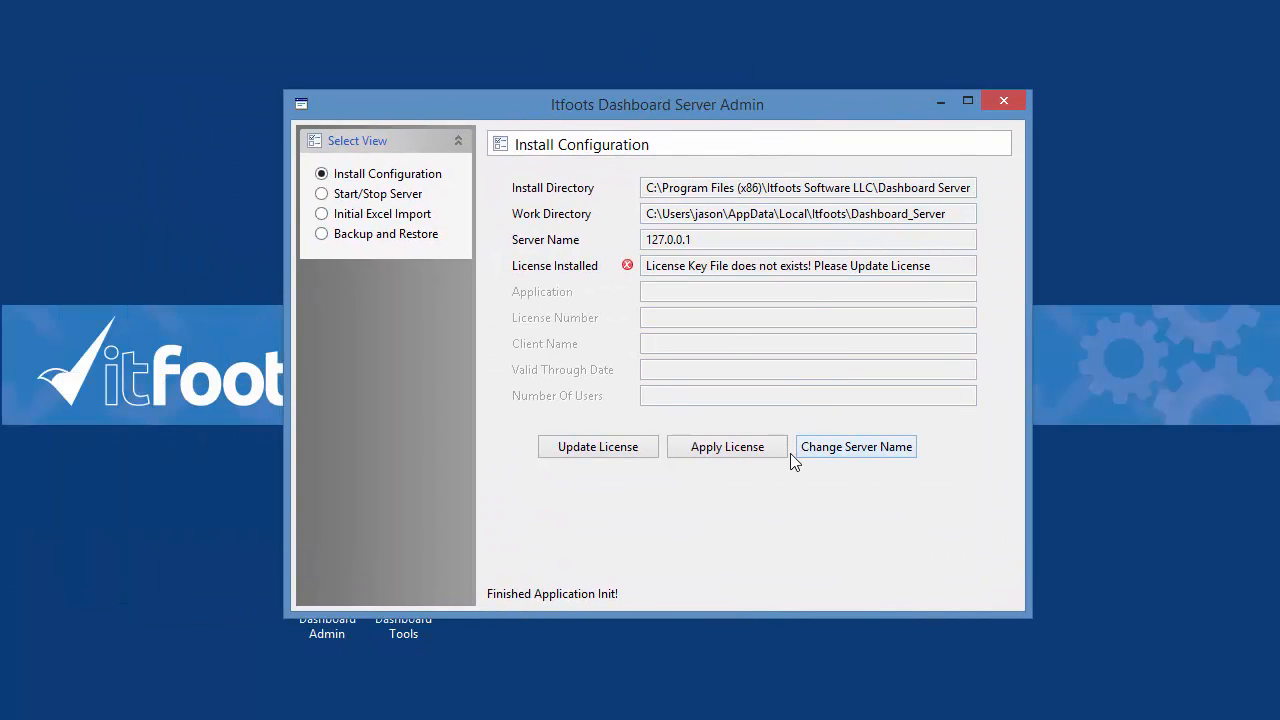
left_click(591, 448)
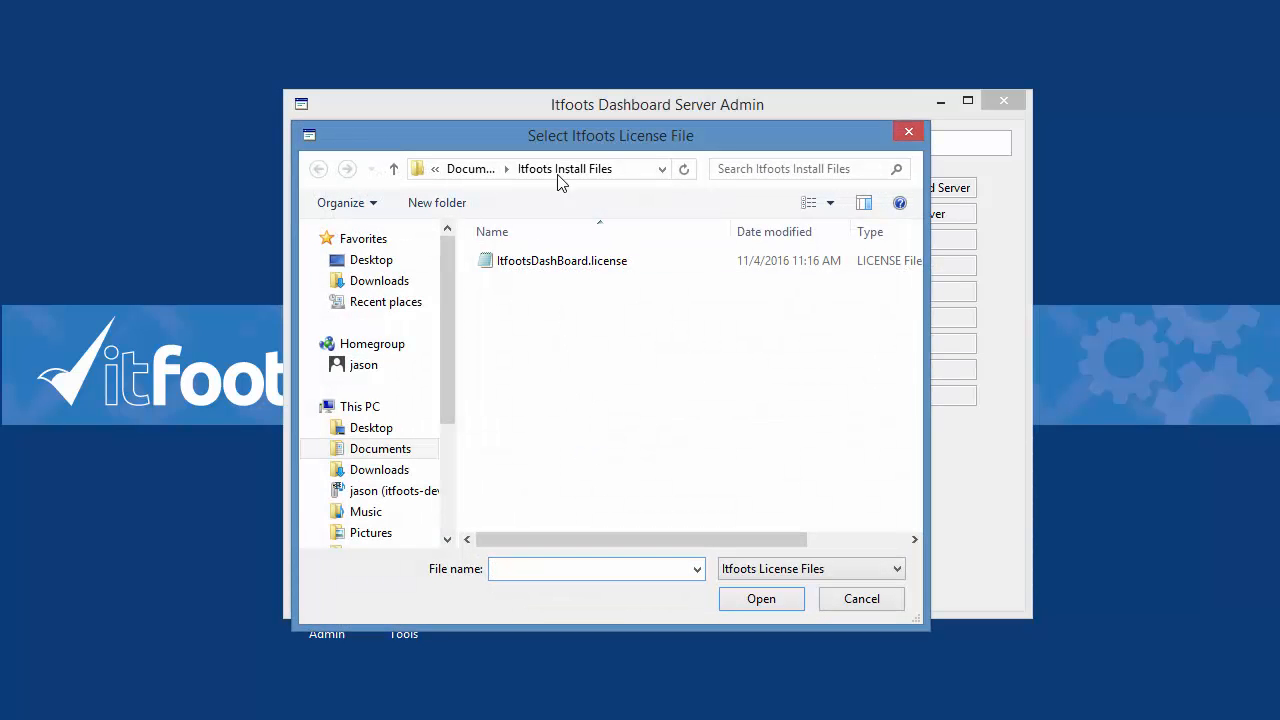
left_click(479, 172)
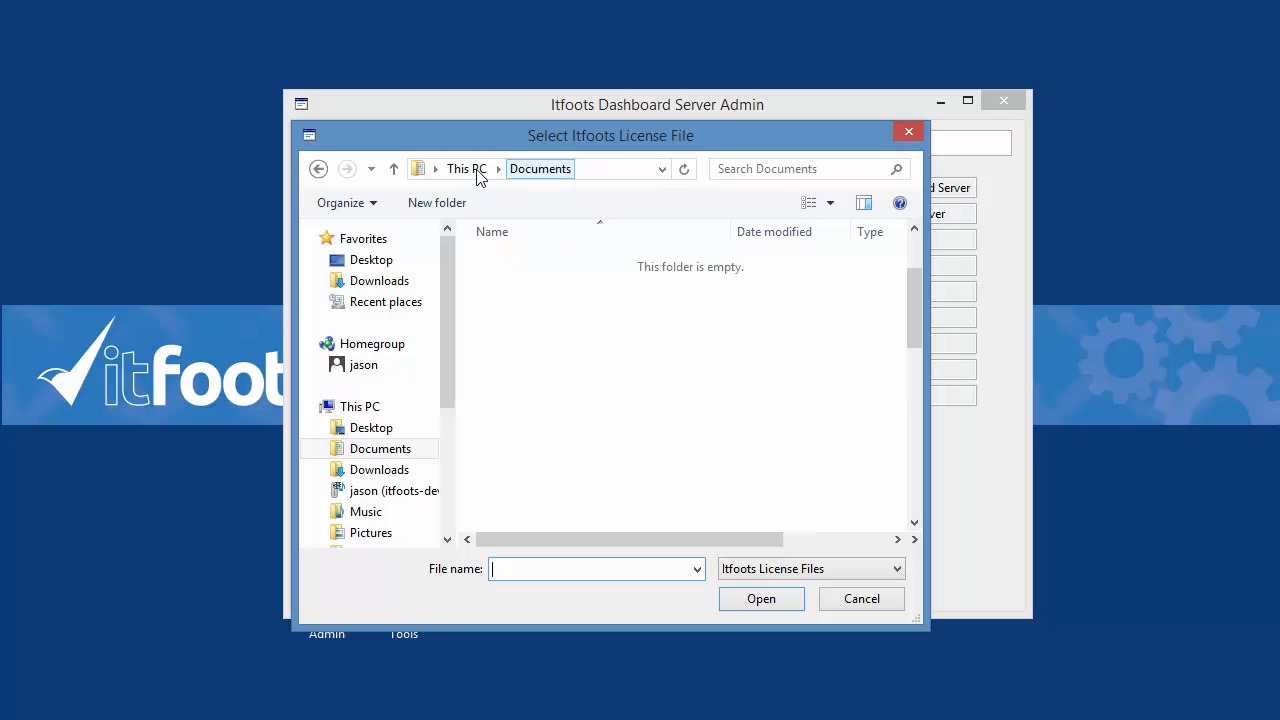
left_click_drag(921, 323, 938, 366)
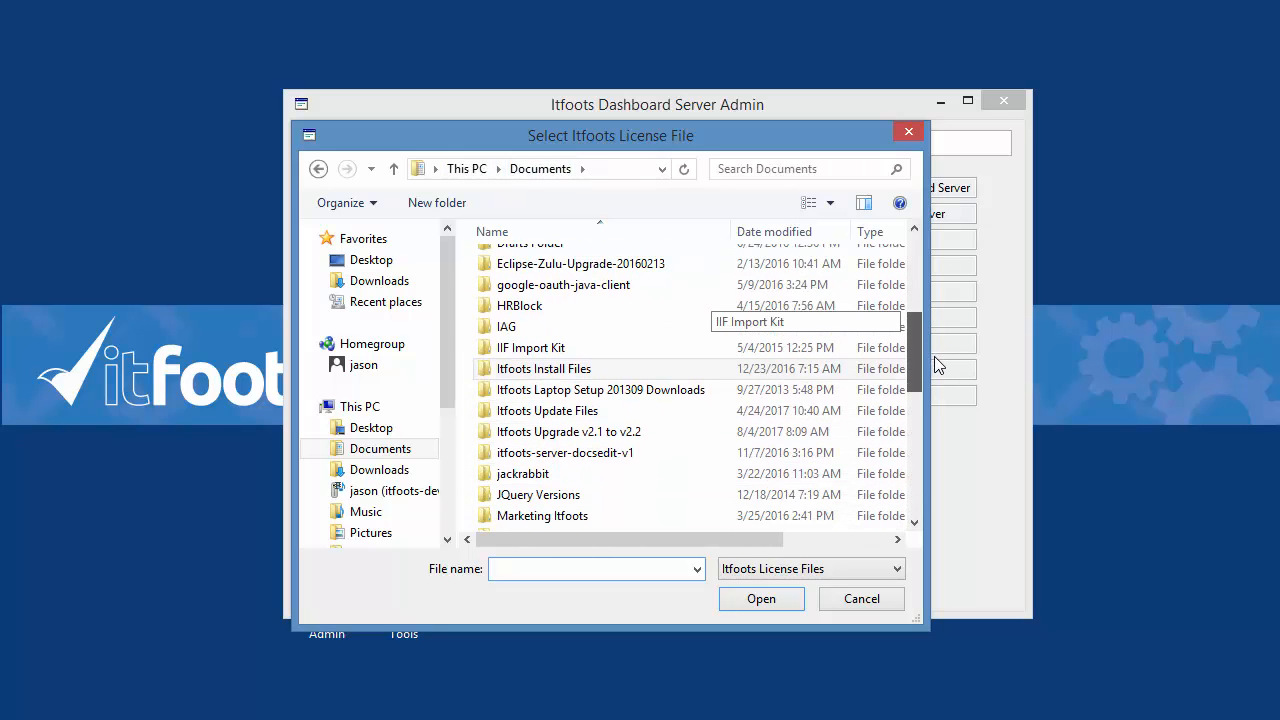
double_click(634, 431)
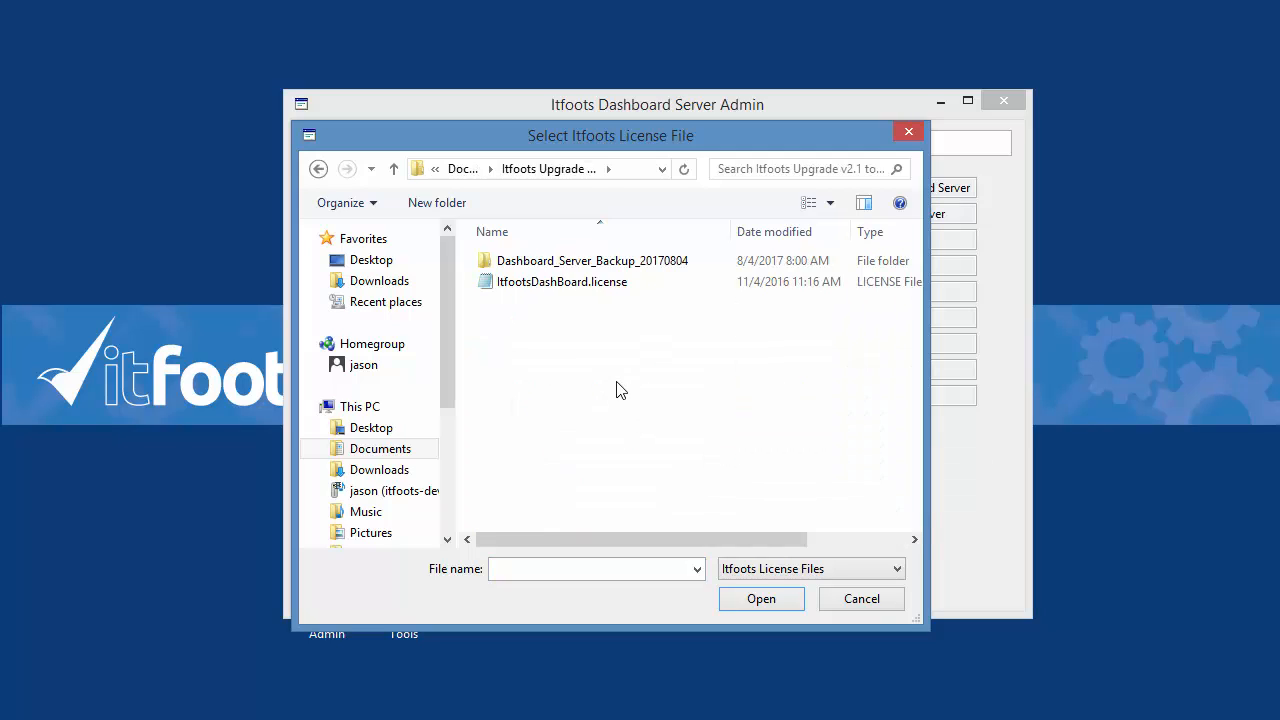
left_click(551, 289)
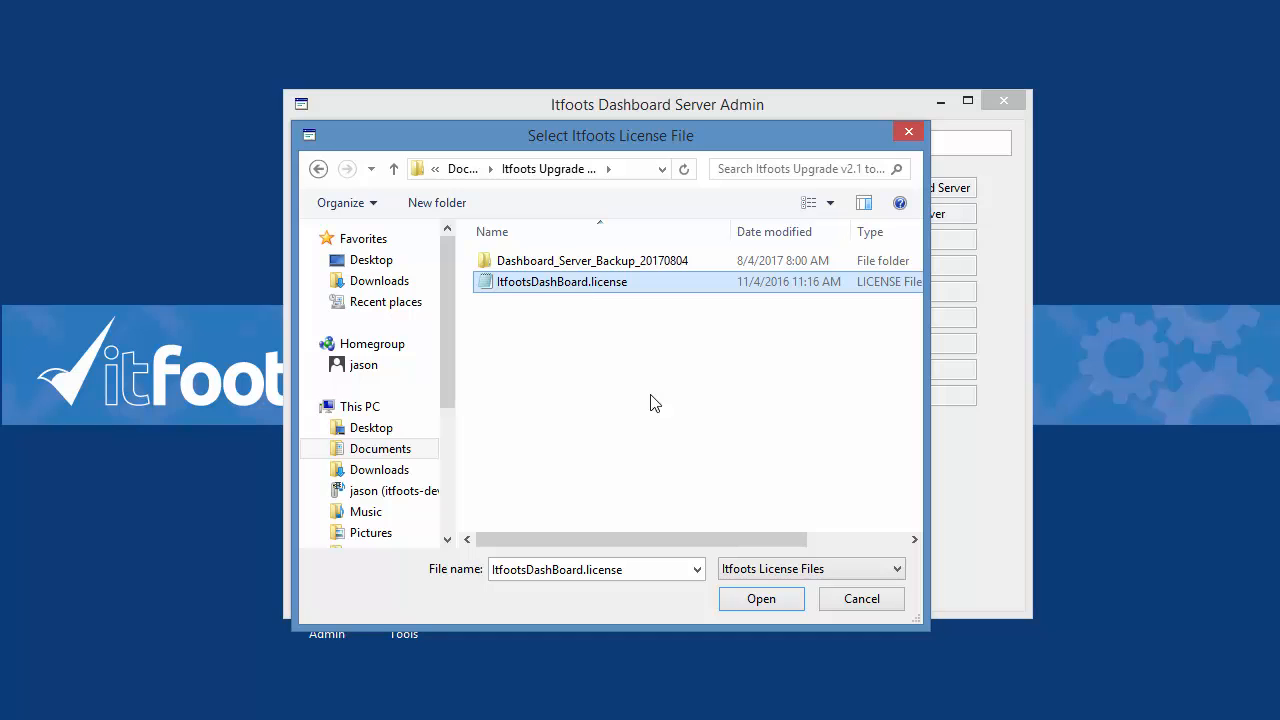
left_click(761, 599)
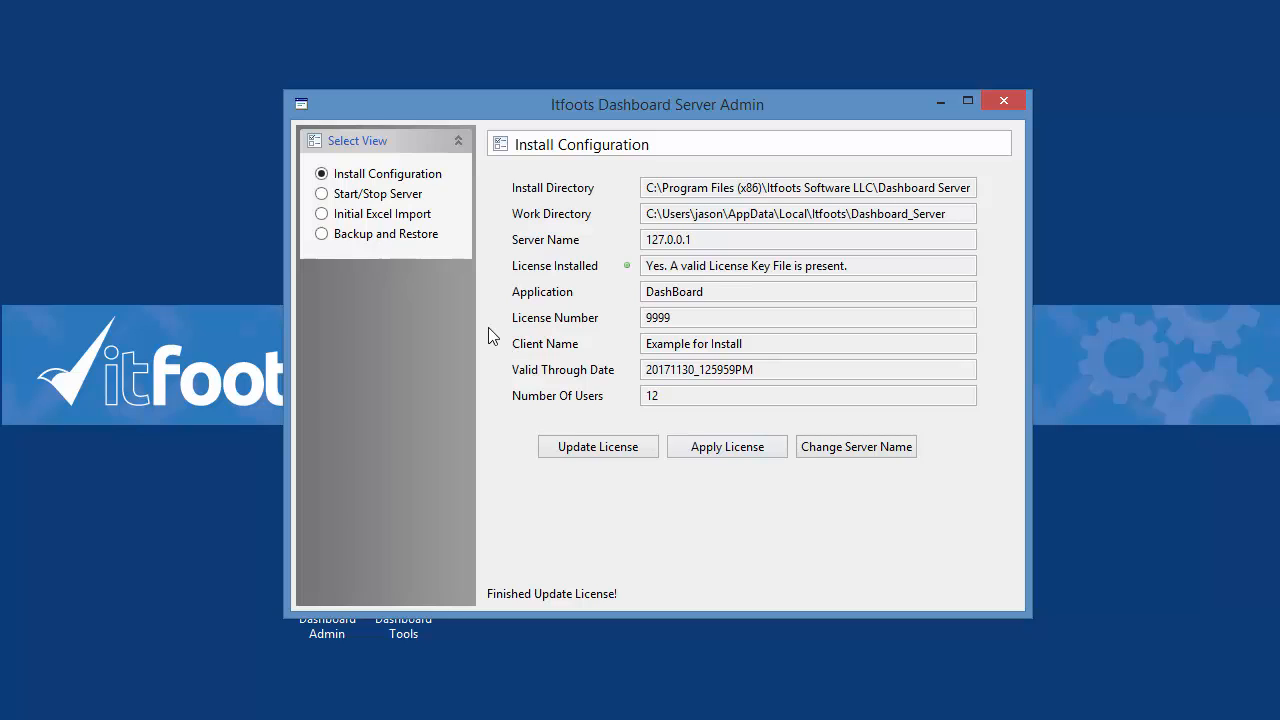
Check the database and webapp server status, and start and confirm a Convert and Restore under Backup and Restore
left_click(369, 193)
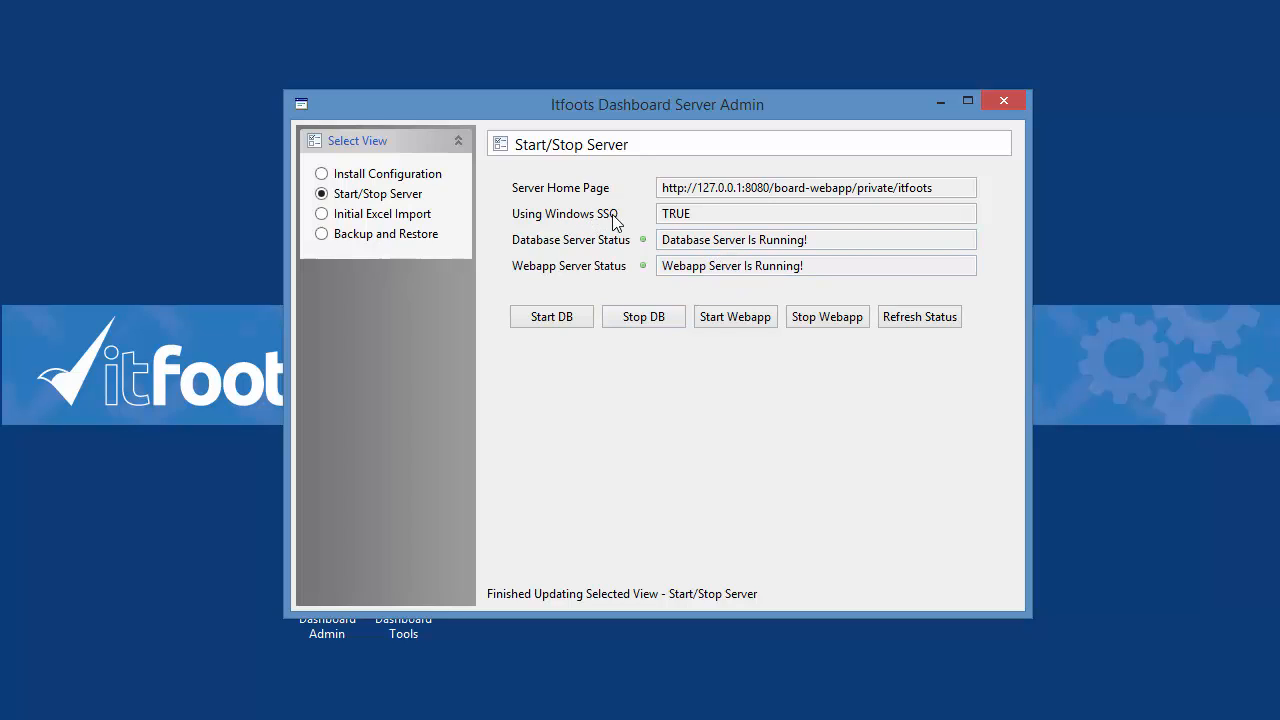
left_click(372, 243)
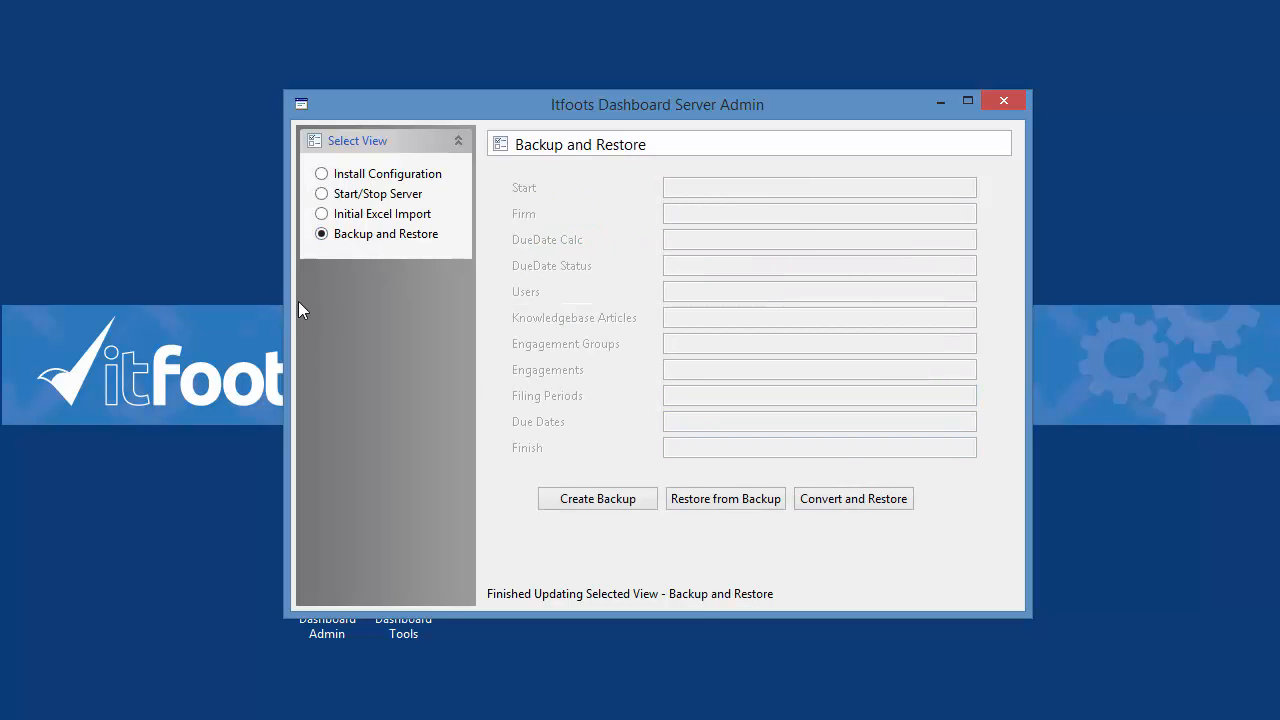
left_click(860, 505)
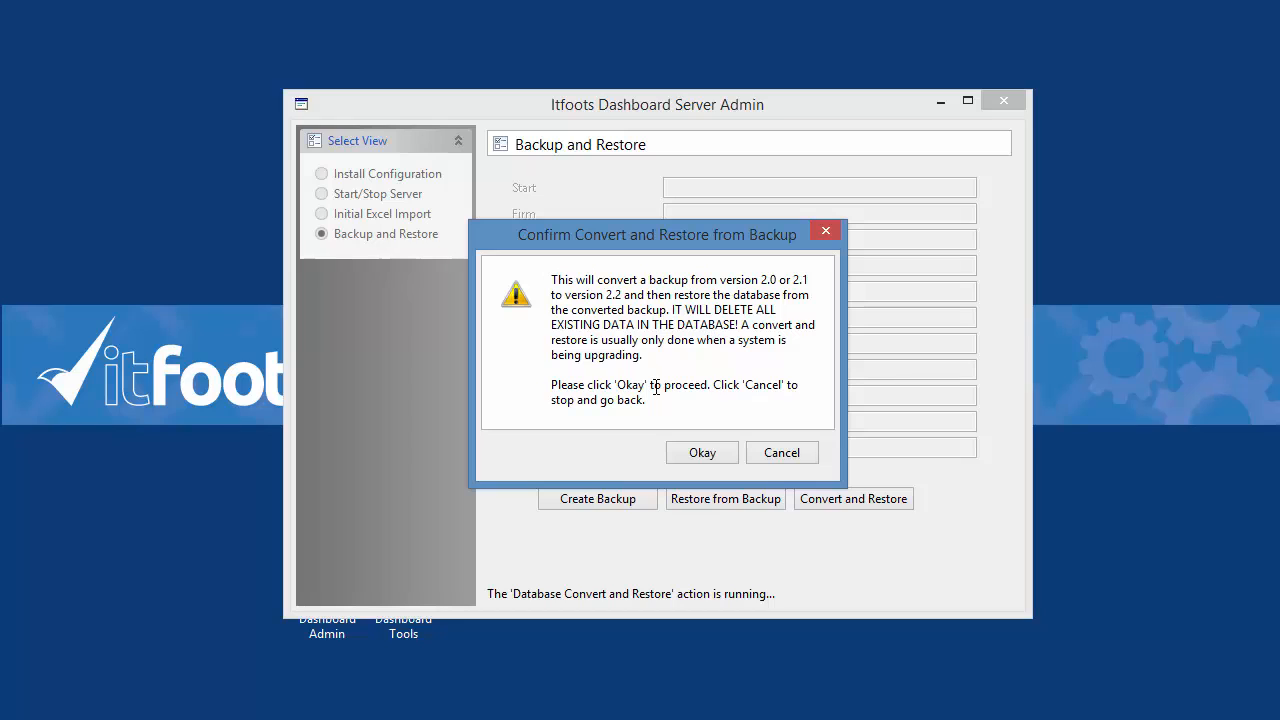
left_click(706, 453)
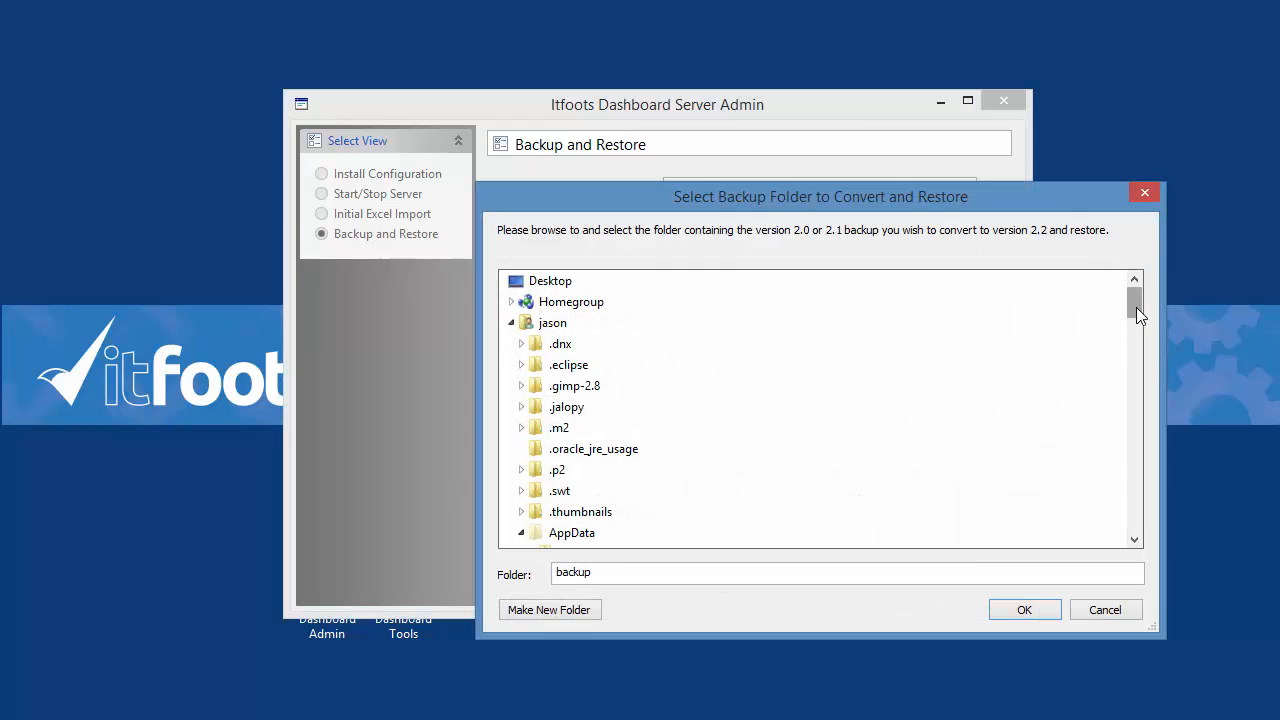
Convert and restore DashboardBackup_20170804_120711PM from the backup folder of Dashboard_Server_Backup_20170804 in Documents\Itfoots Upgrade v2.1 to v2.2, and close Dashboard Admin
left_click_drag(1136, 307, 1159, 498)
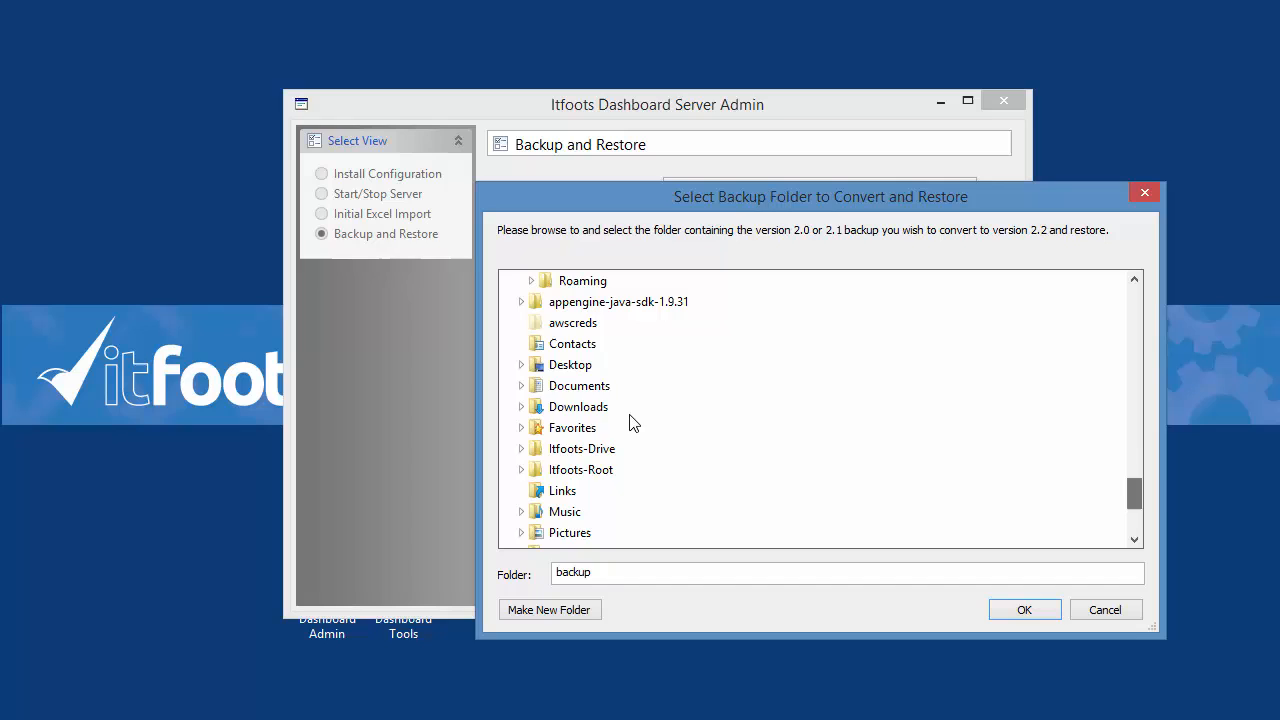
left_click(561, 390)
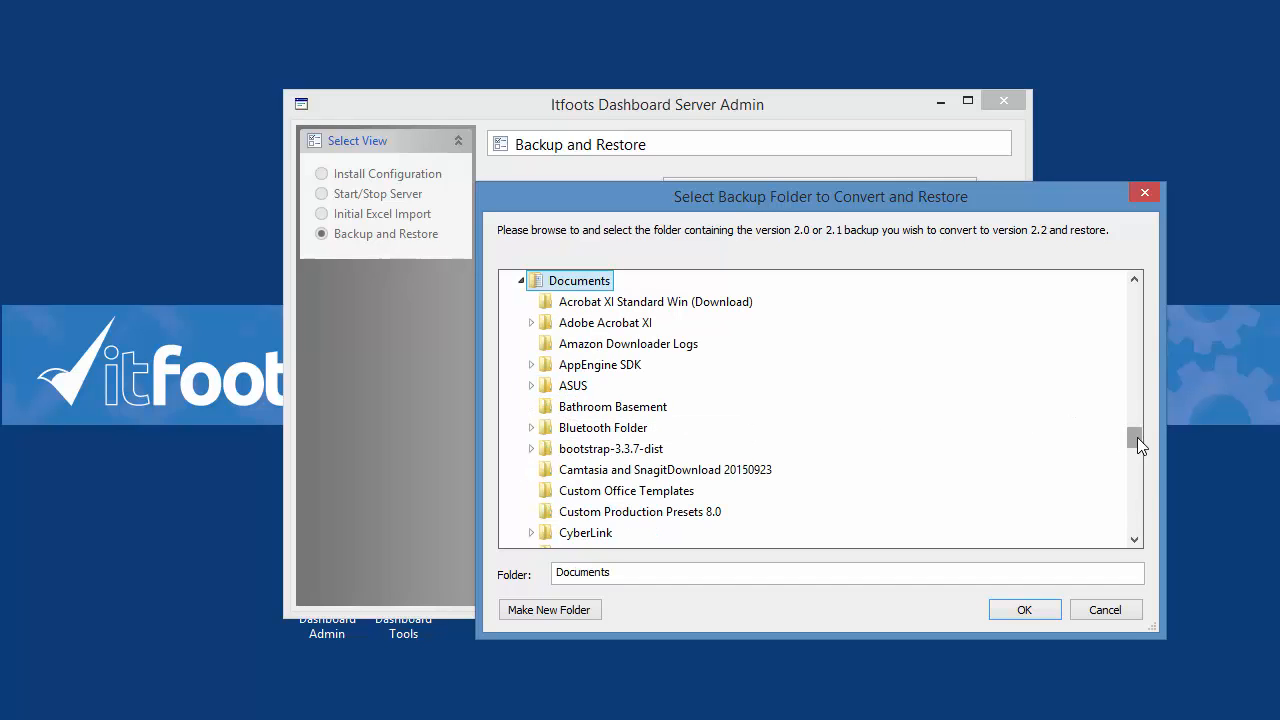
left_click_drag(1137, 437, 1146, 463)
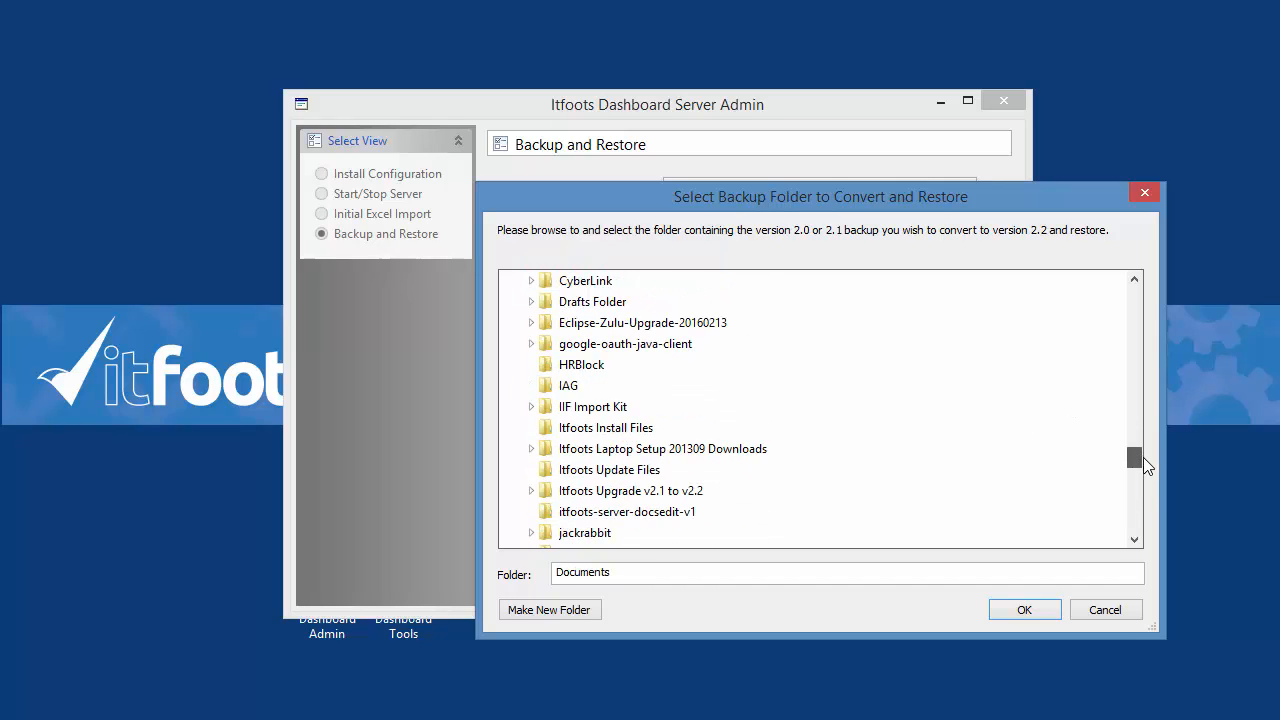
left_click(668, 494)
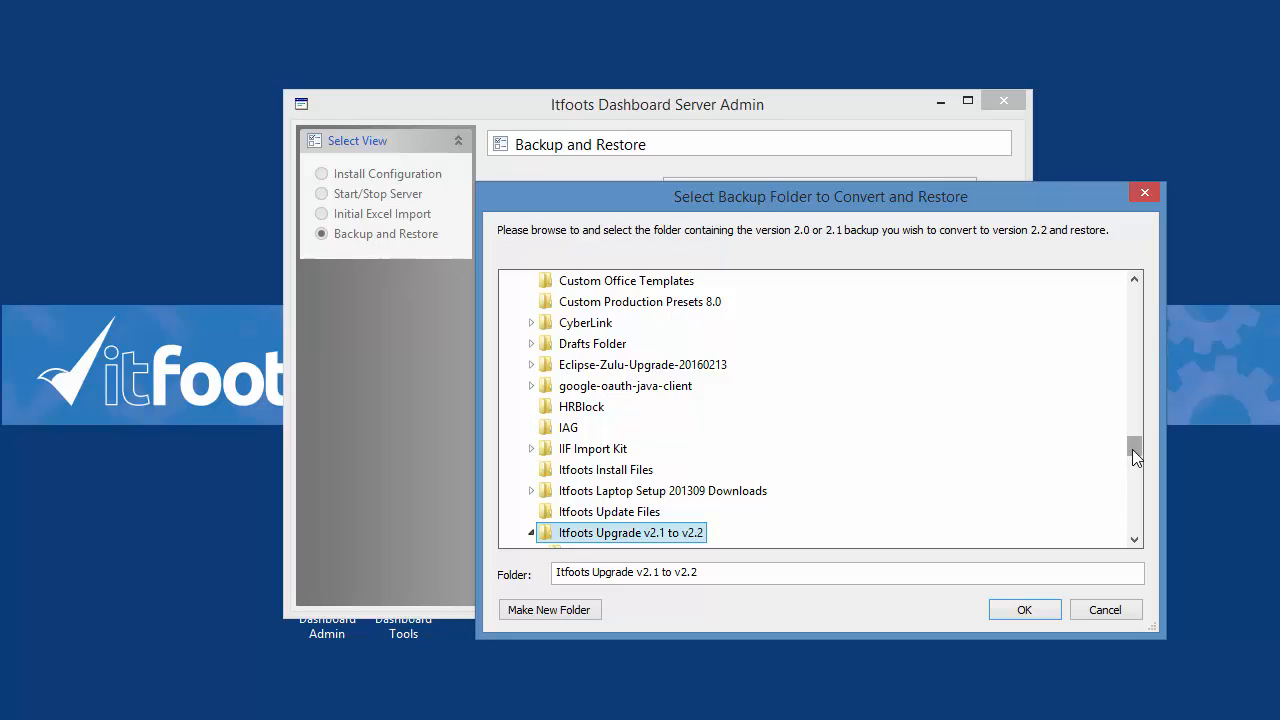
left_click_drag(1132, 449, 1135, 463)
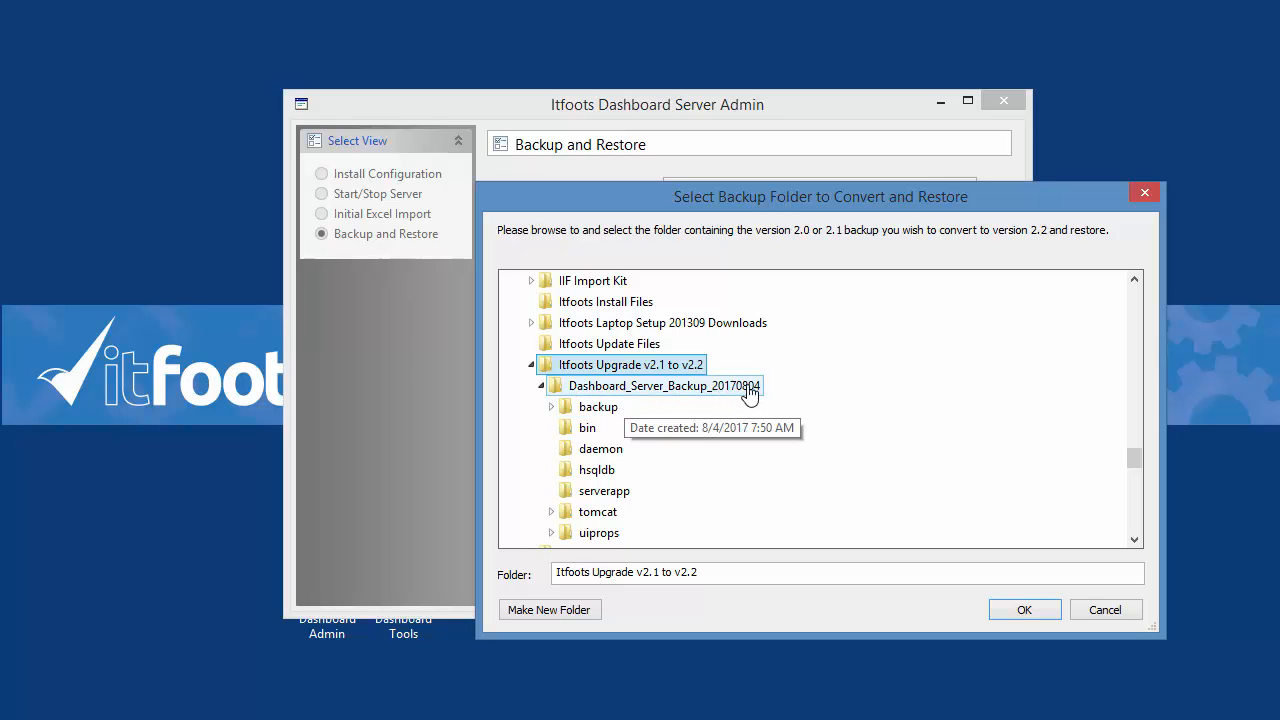
left_click(553, 408)
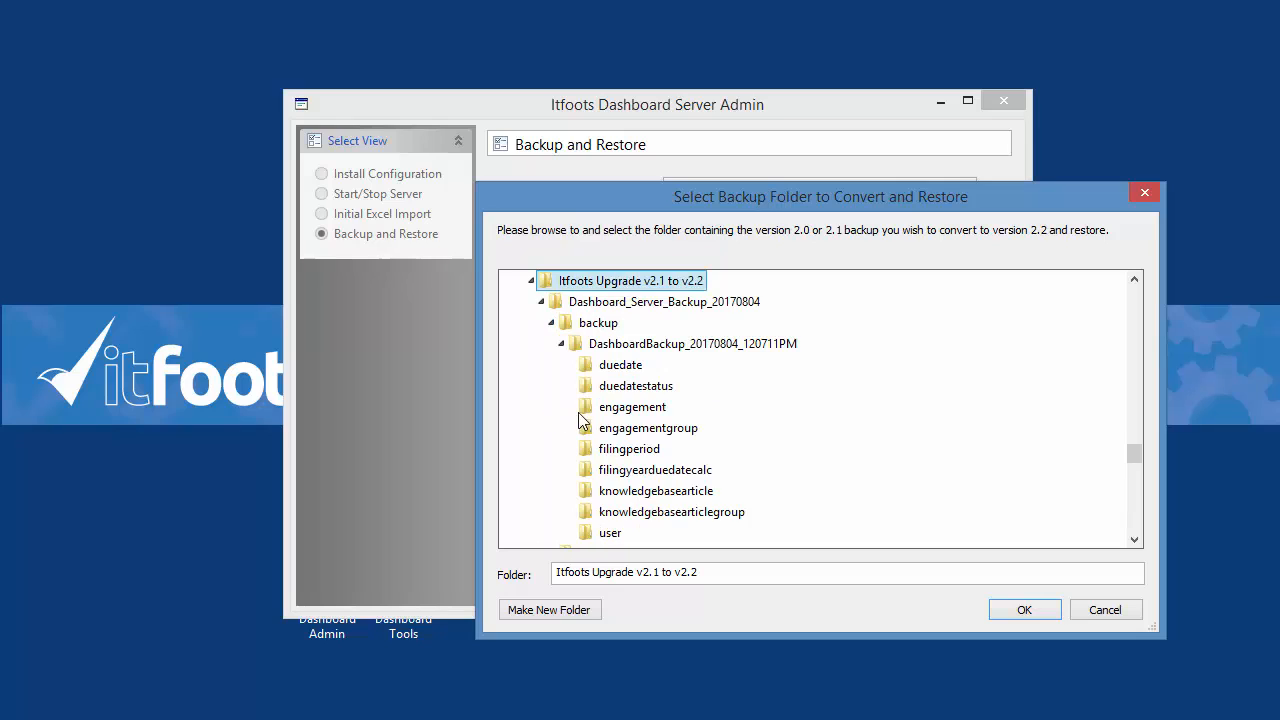
left_click(561, 344)
left_click(660, 346)
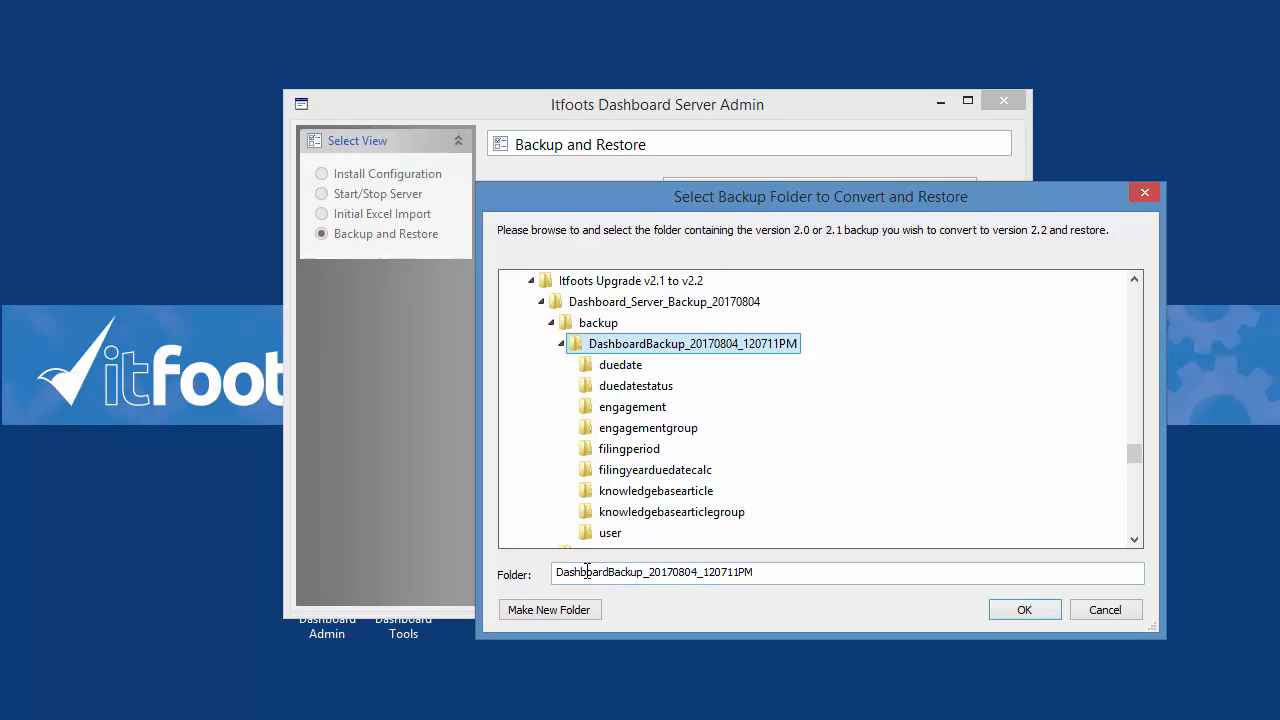
left_click(1026, 608)
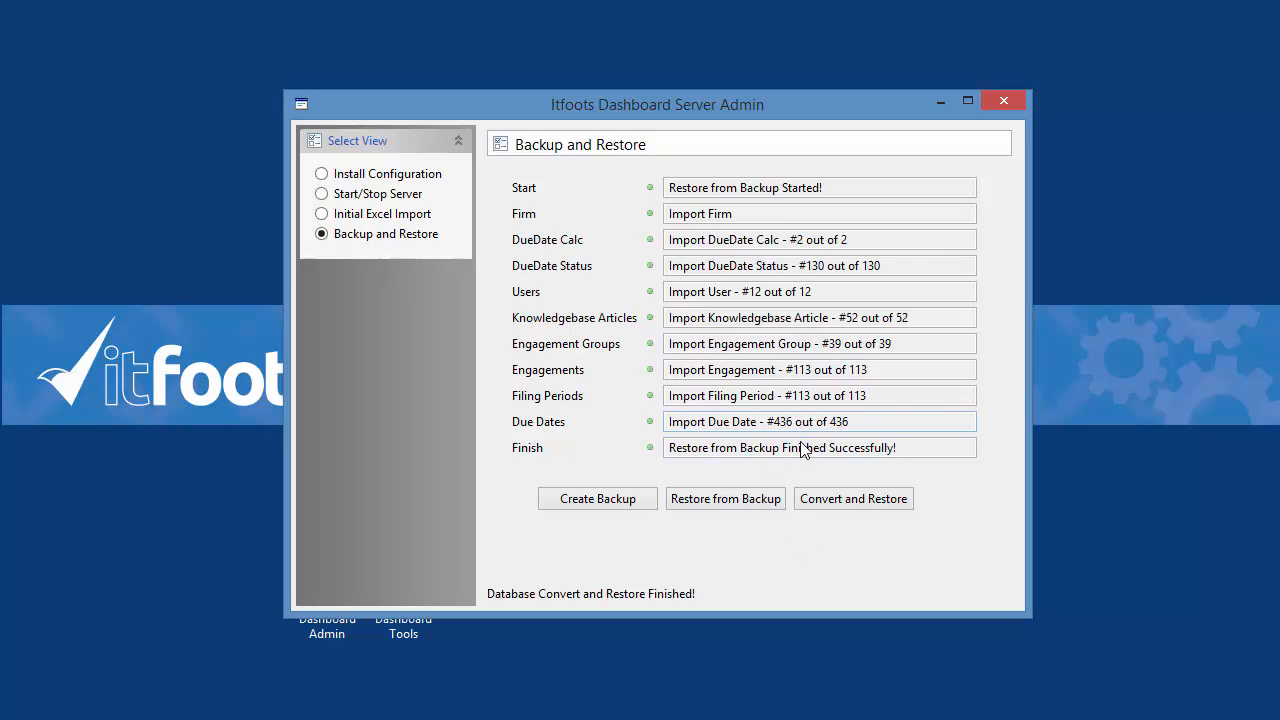
left_click(1013, 103)
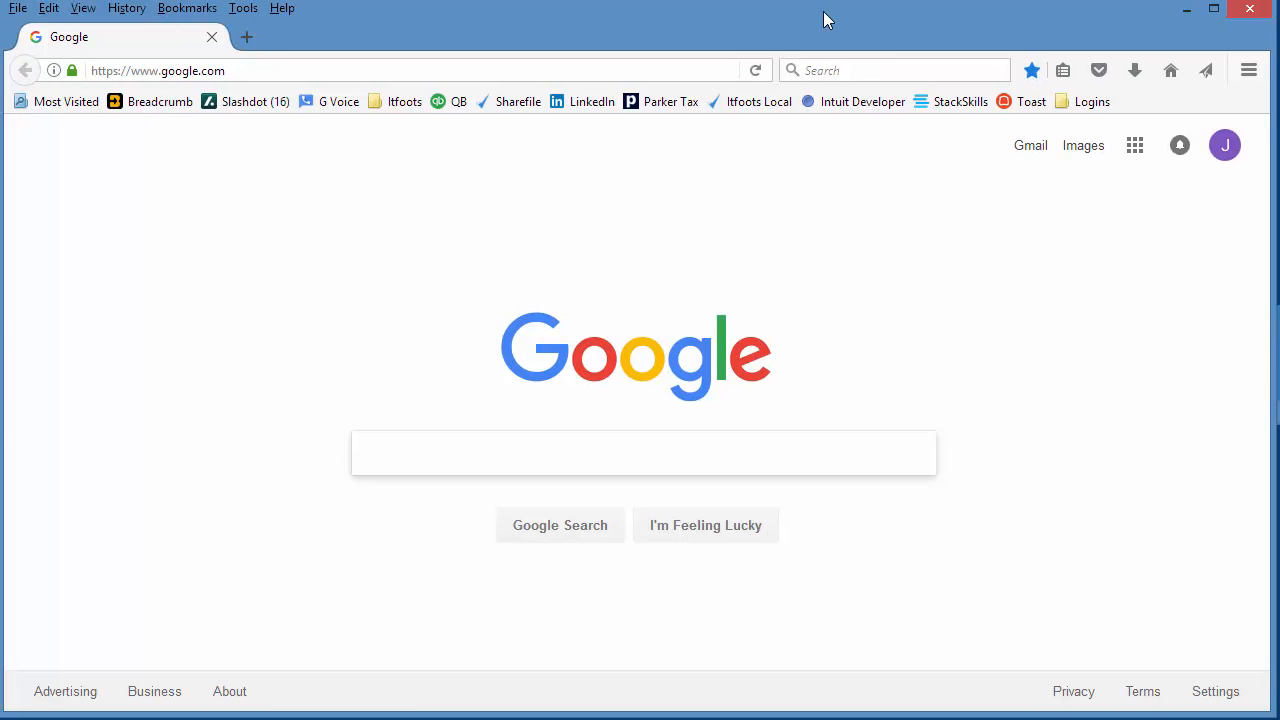
Open the Itfoots Local bookmark in the browser, review the Firm Properties page from top to bottom, and close the browser
left_click(752, 104)
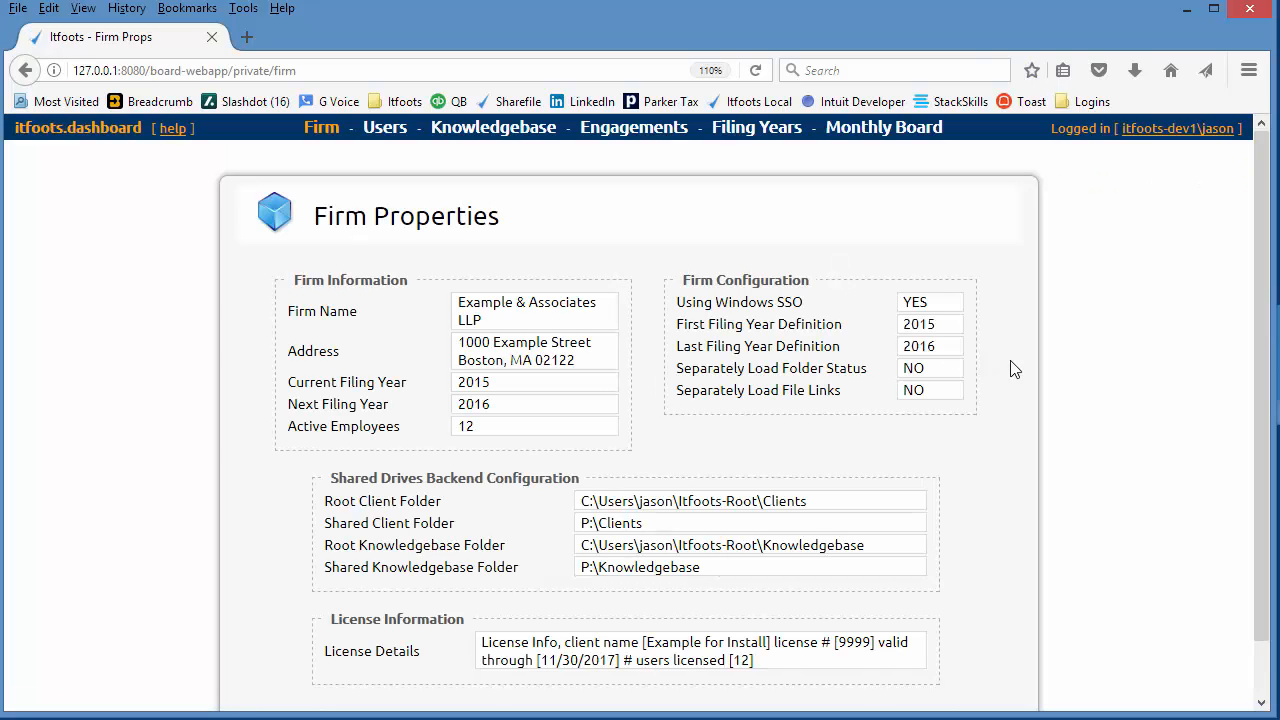
scroll(471, 206, "down", 1)
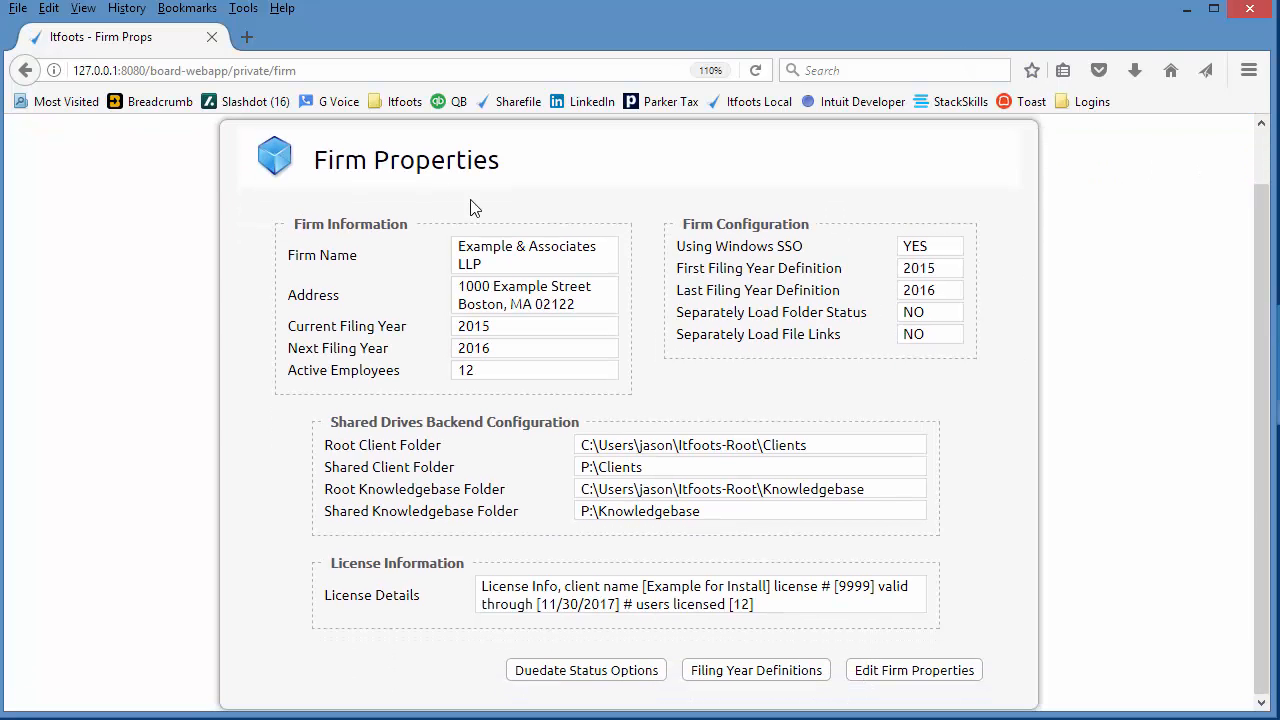
scroll(457, 217, "up", 1)
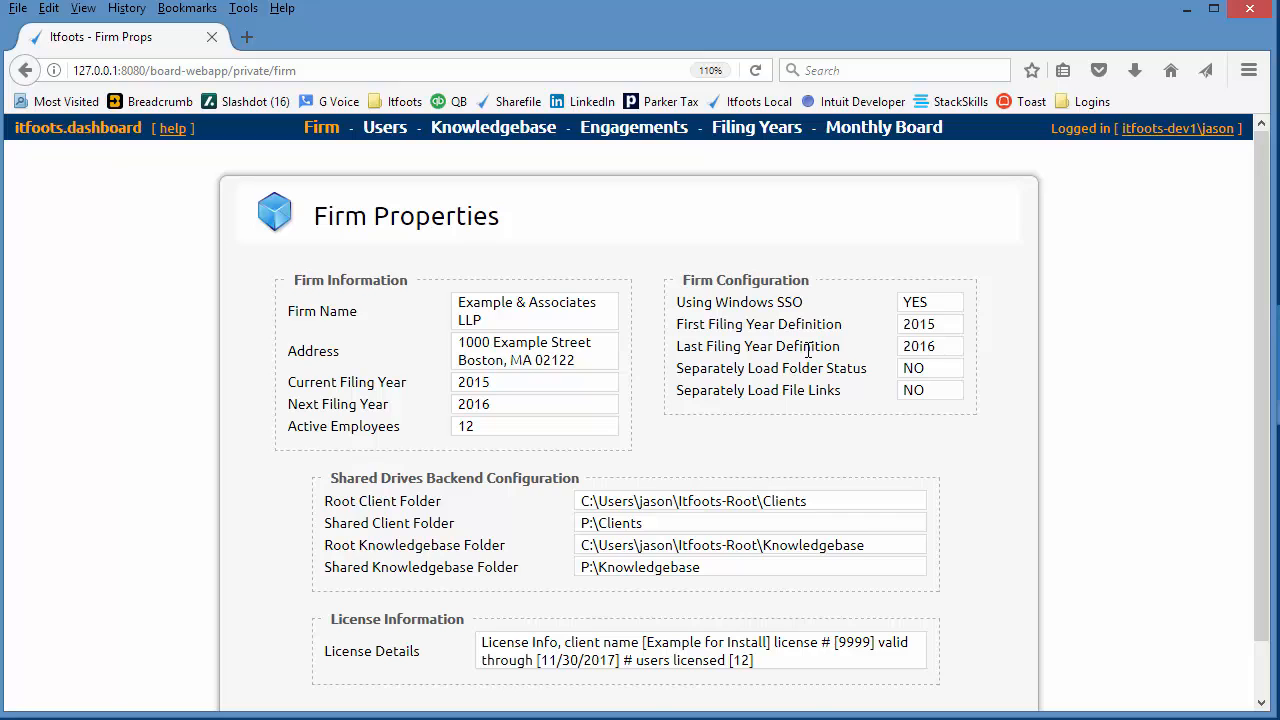
scroll(808, 350, "down", 1)
scroll(808, 355, "up", 1)
left_click(1252, 12)
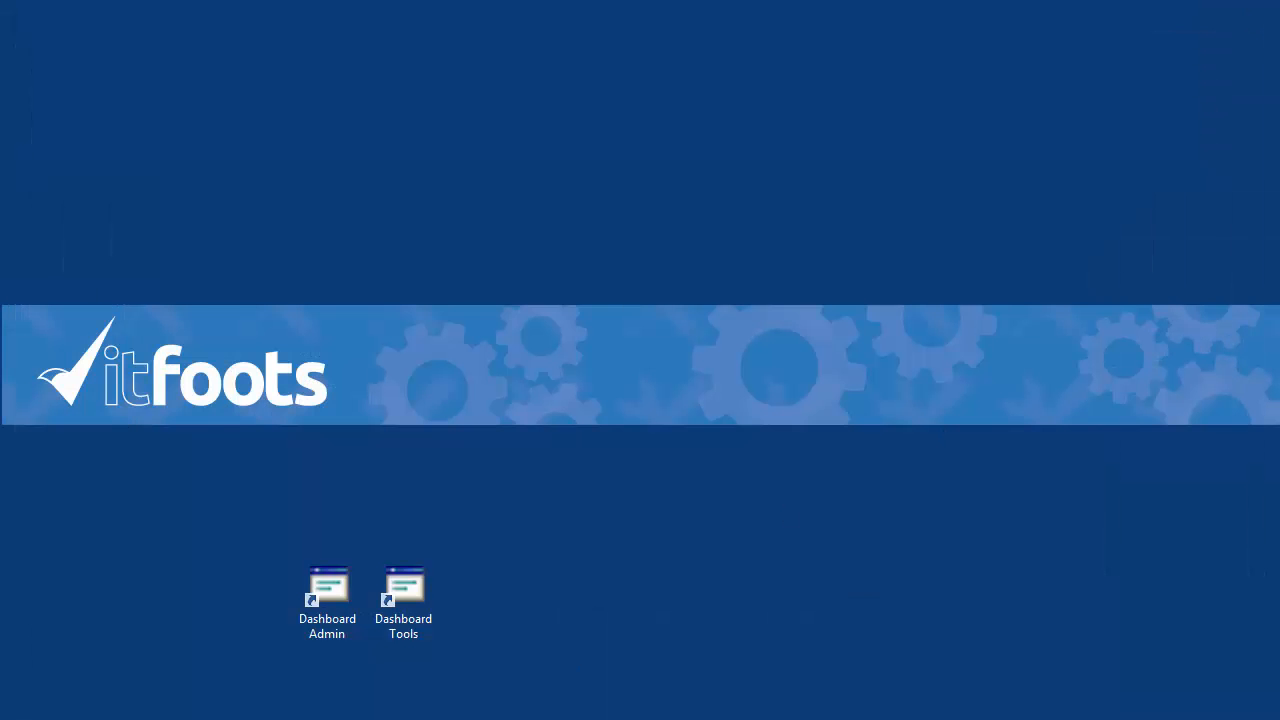
In File Explorer, open version.properties from Itfoots Software LLC\Dashboard Server to check the installed version, and close the file
left_click(690, 708)
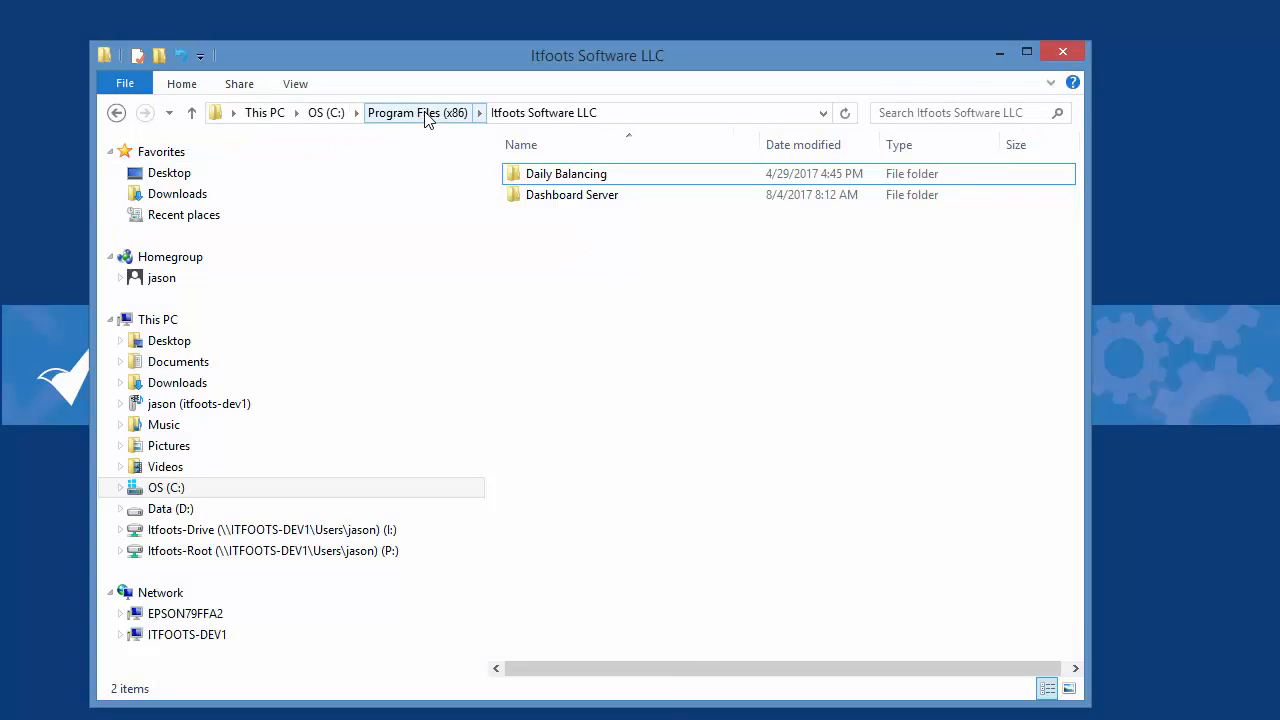
double_click(580, 198)
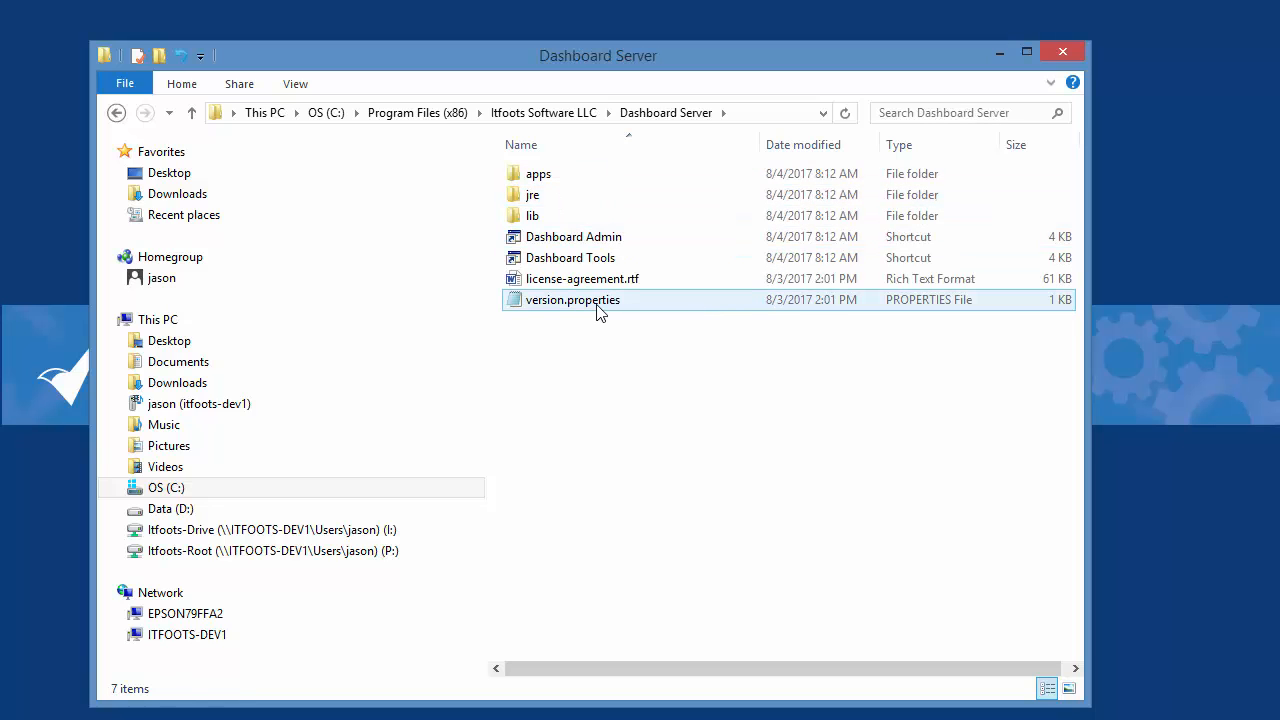
double_click(600, 302)
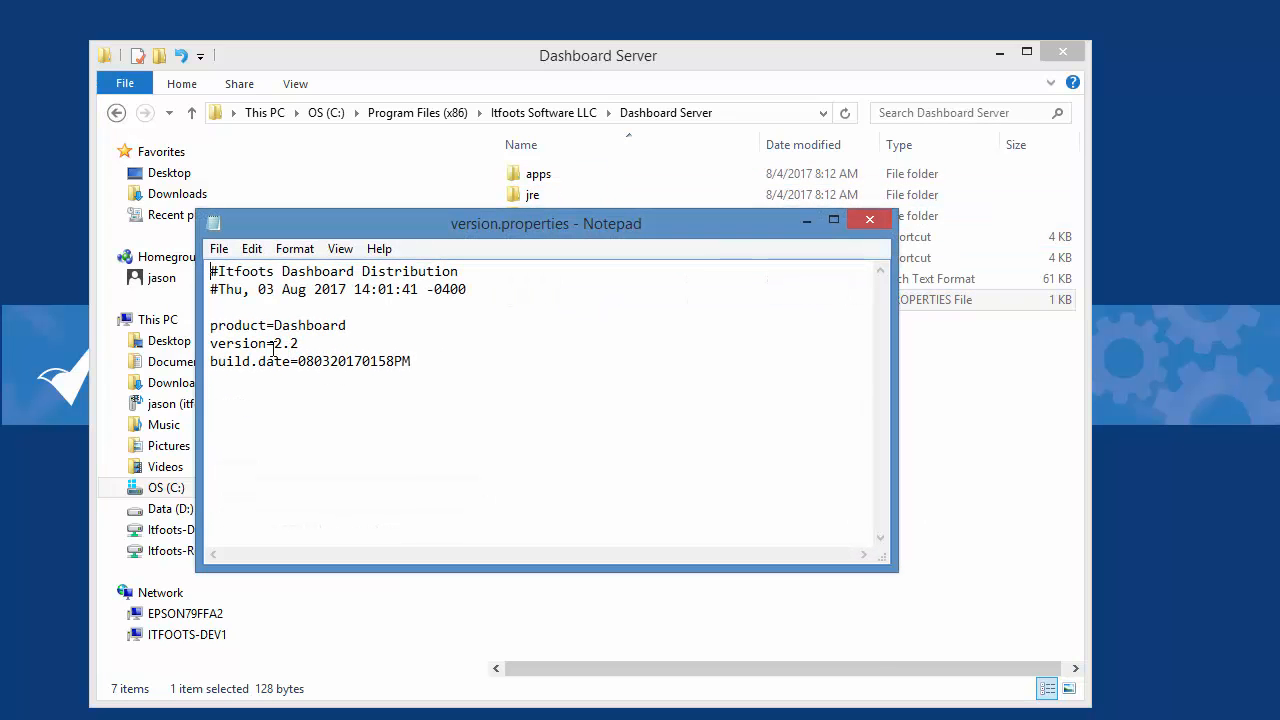
left_click(869, 219)
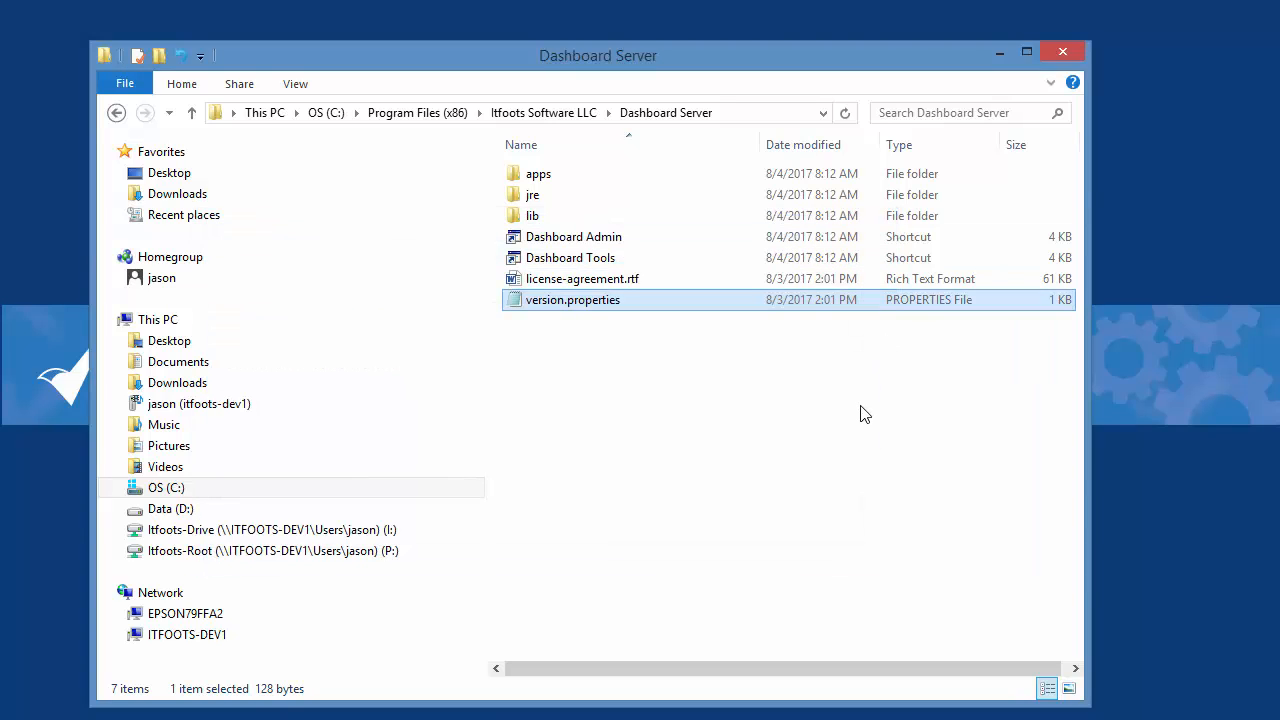